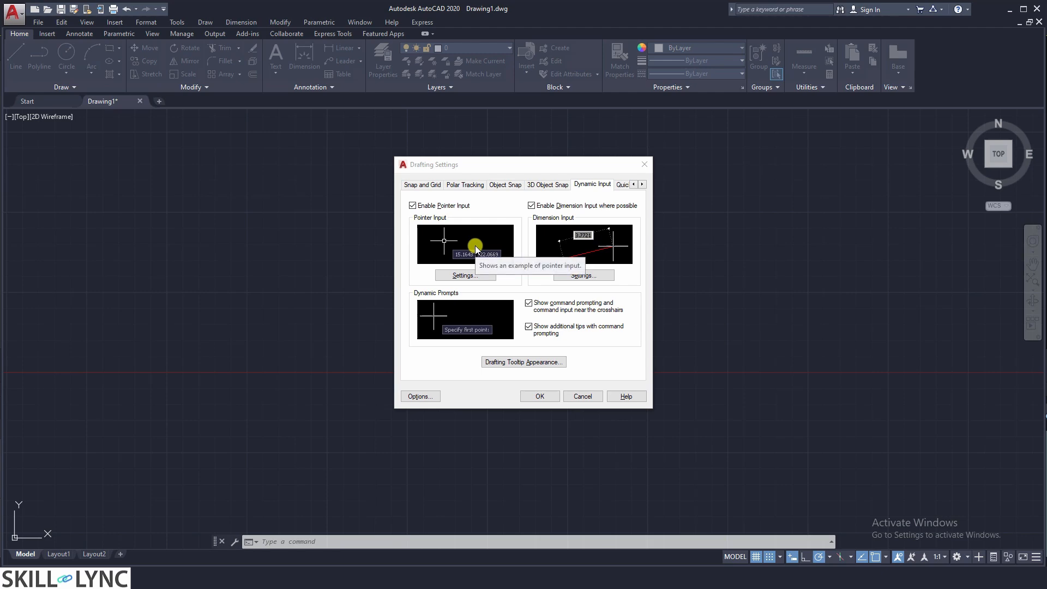
Review the pointer input format and coordinate tooltip visibility settings, and accept the drafting settings
{"action": "left_click", "coordinate": [471, 276]}
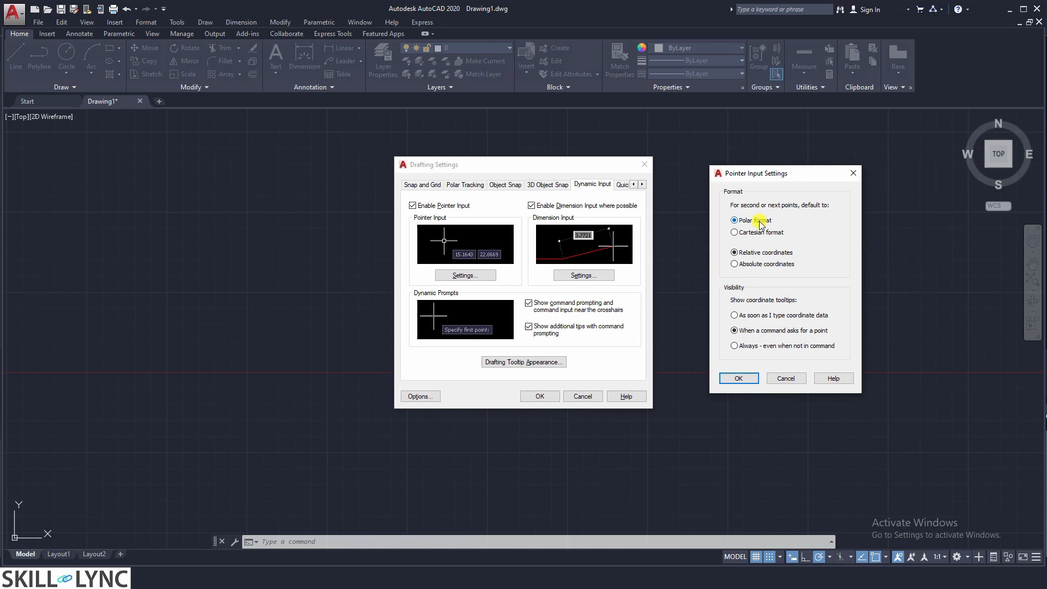
{"action": "mouse_move", "coordinate": [762, 224]}
{"action": "left_click", "coordinate": [739, 378]}
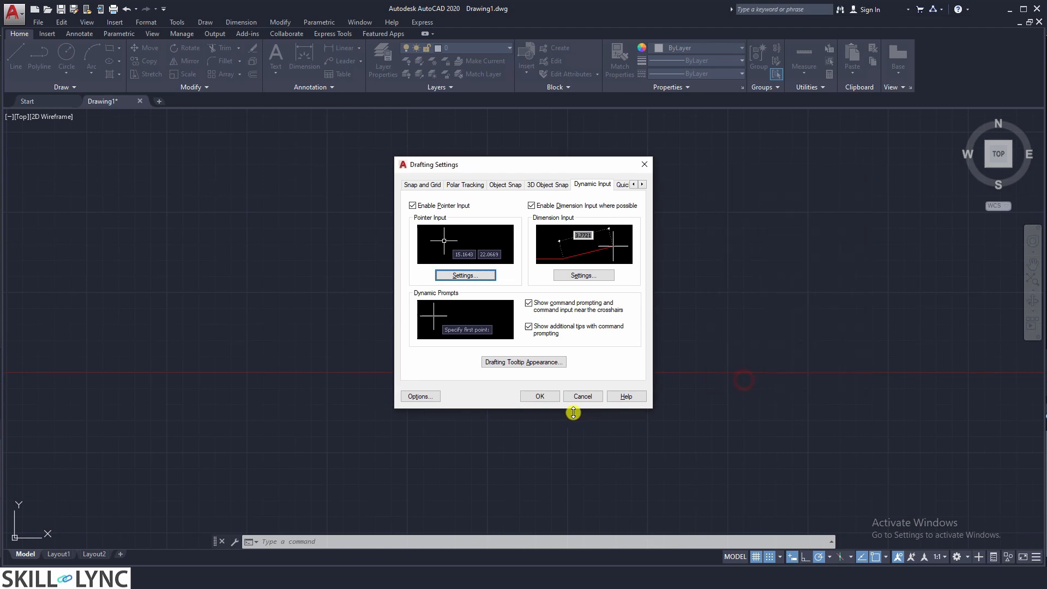
{"action": "left_click", "coordinate": [541, 396]}
Draw a single line from a picked point in the empty drawing area to the relative coordinates 50,34
{"action": "type", "text": "l"}
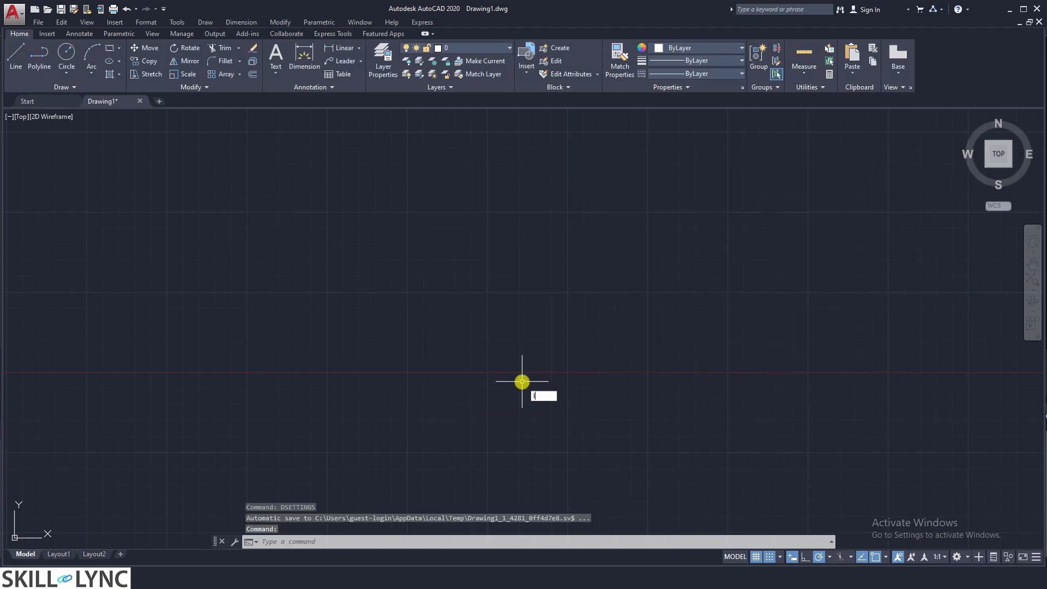
{"action": "key", "text": "Return"}
{"action": "left_click", "coordinate": [429, 312]}
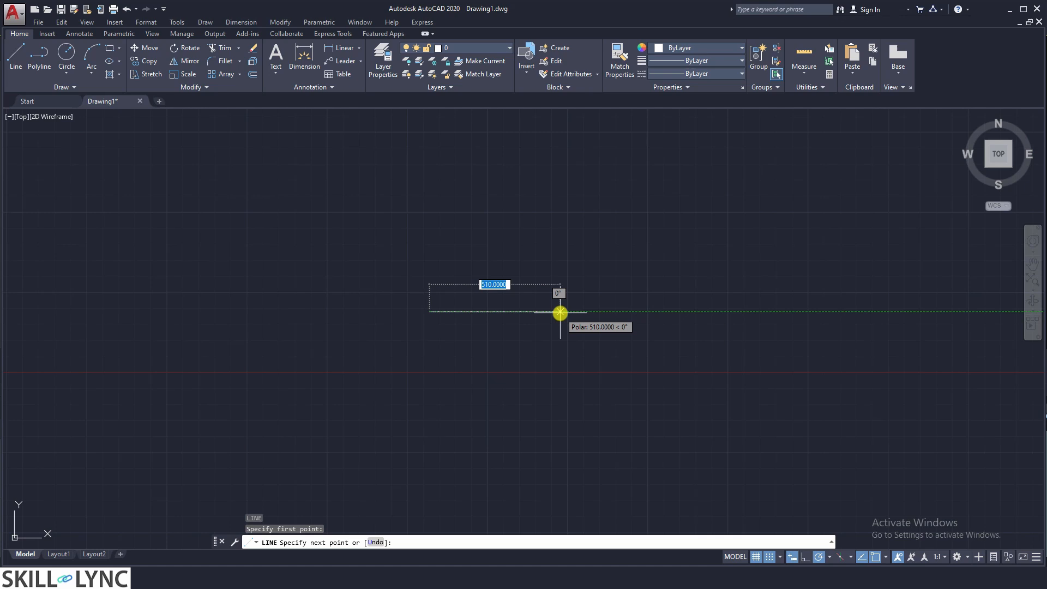
{"action": "type", "text": ","}
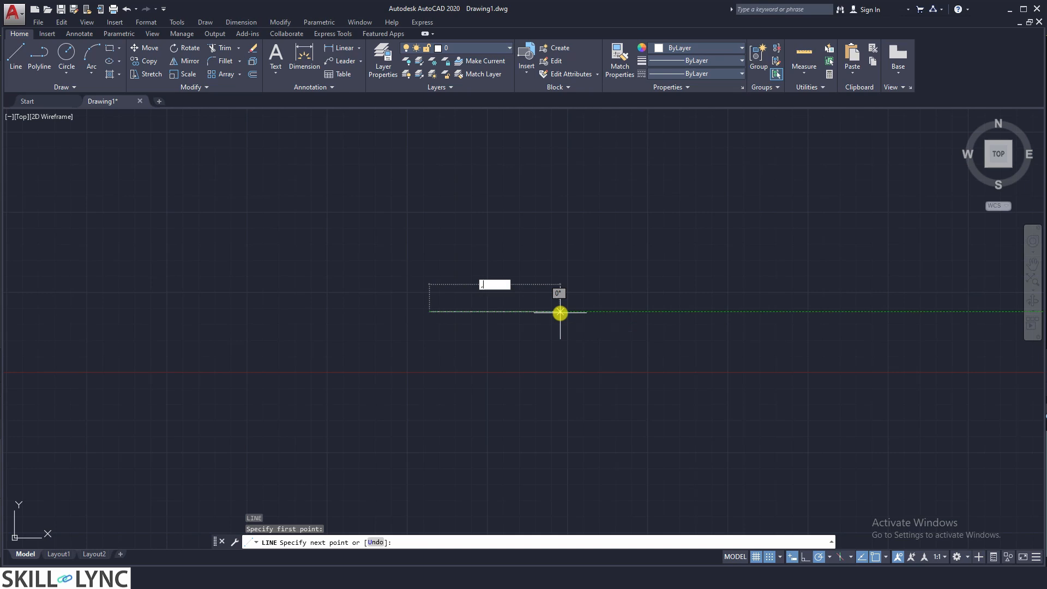
{"action": "key", "text": "BackSpace"}
{"action": "type", "text": "50"}
{"action": "key", "text": "Tab"}
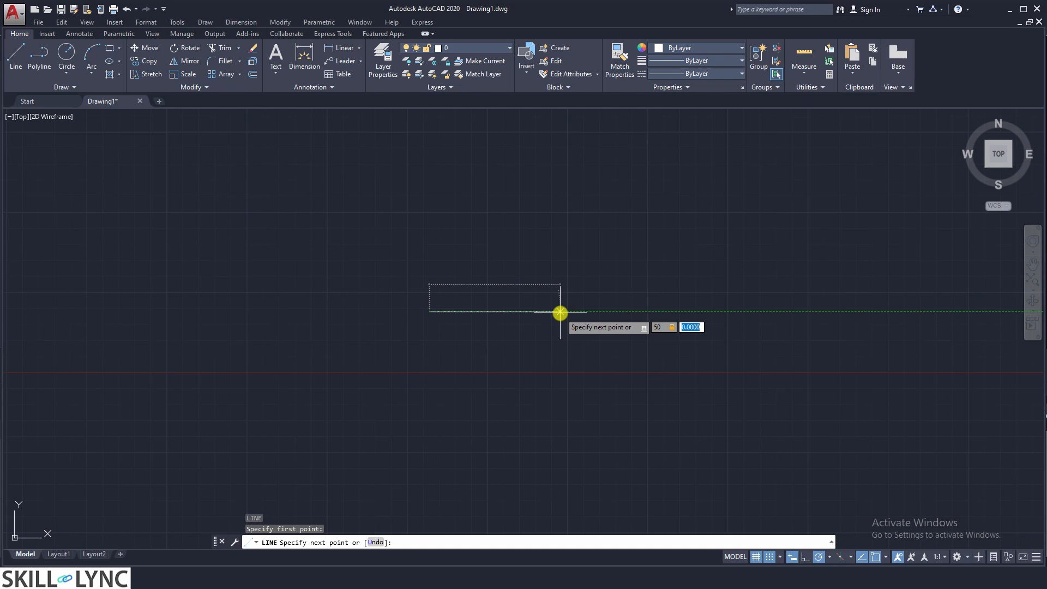
{"action": "type", "text": "34"}
{"action": "key", "text": "Return"}
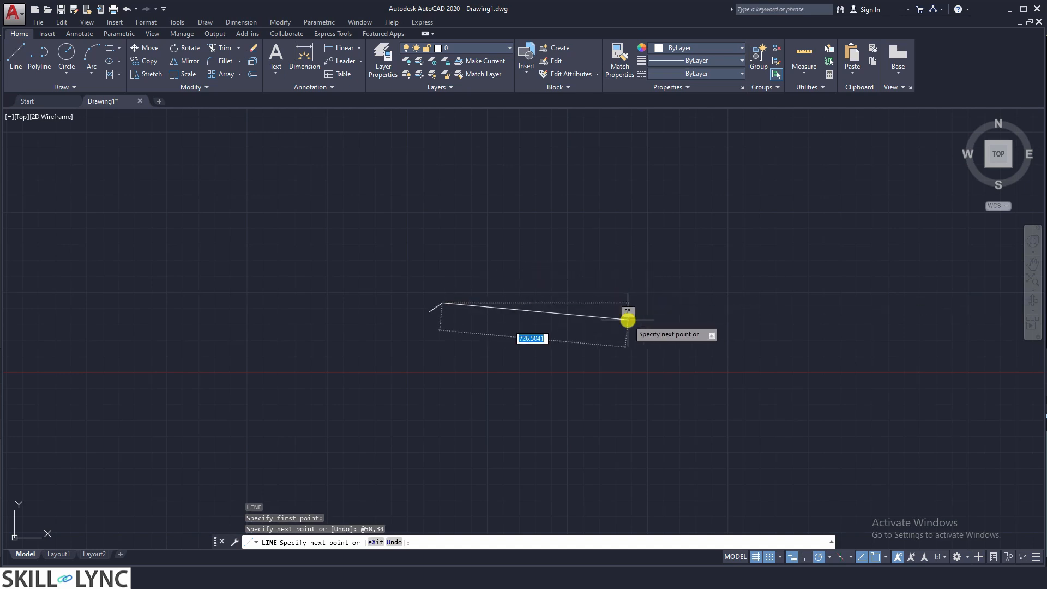
{"action": "key", "text": "Return"}
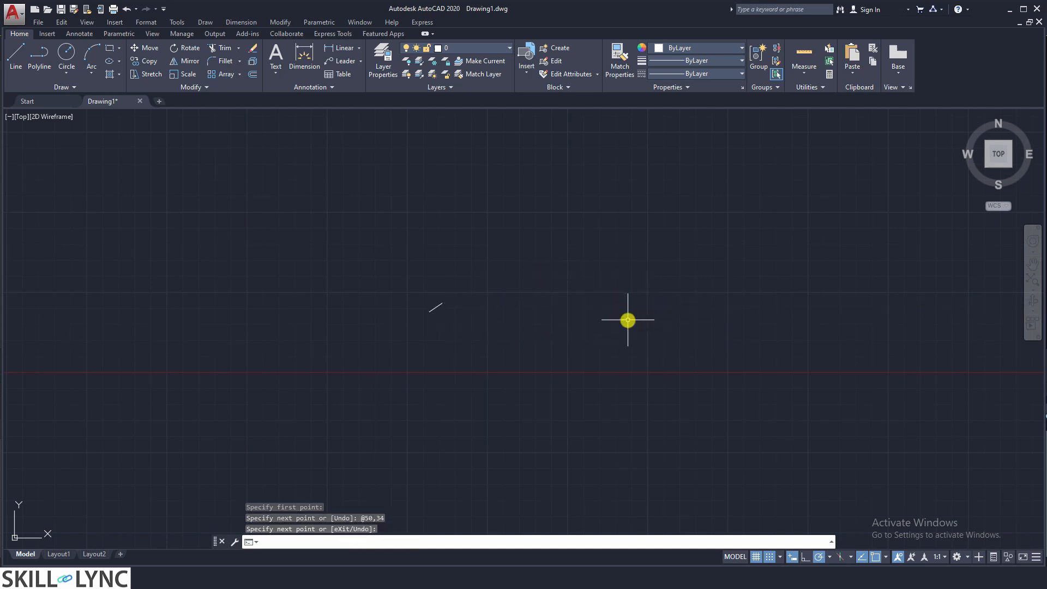
Reopen the drafting settings with DSETTINGS and review the coordinate format and tooltip visibility options for pointer input
{"action": "type", "text": "DSETting"}
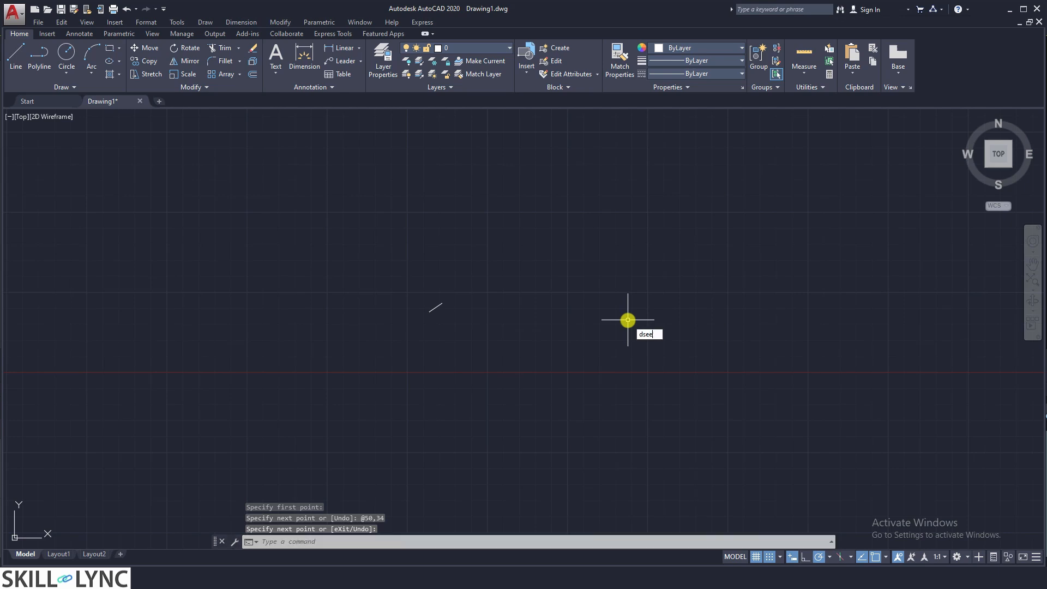
{"action": "type", "text": "s"}
{"action": "key", "text": "Return"}
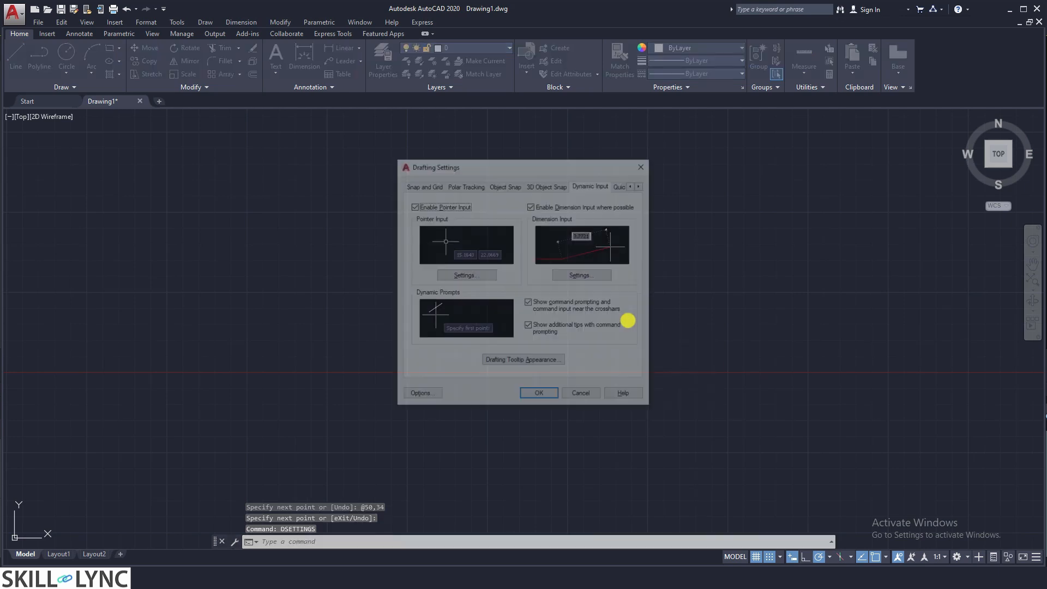
{"action": "left_click", "coordinate": [474, 275]}
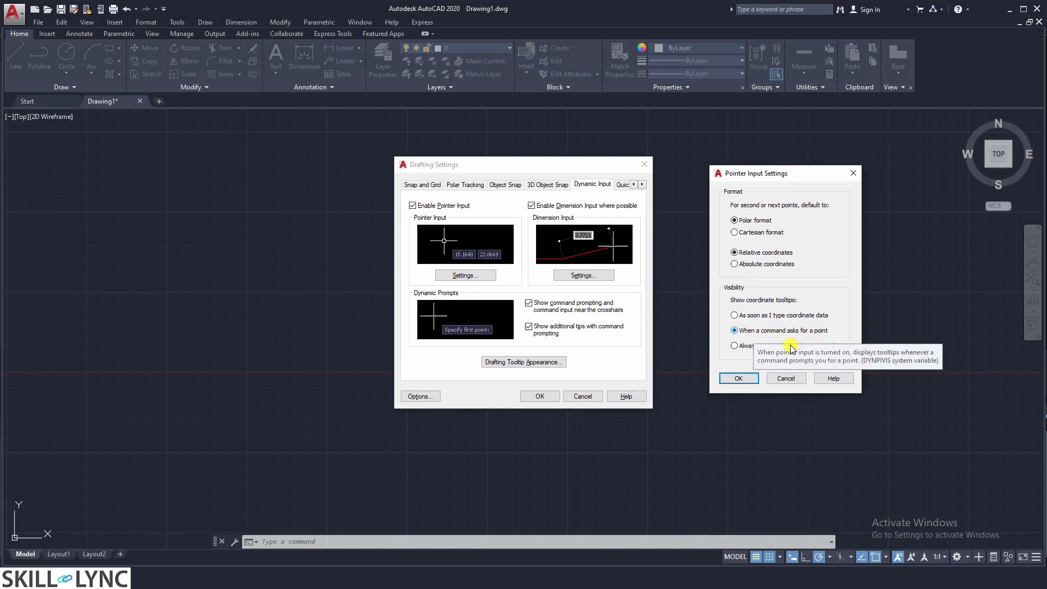
{"action": "left_click", "coordinate": [739, 378]}
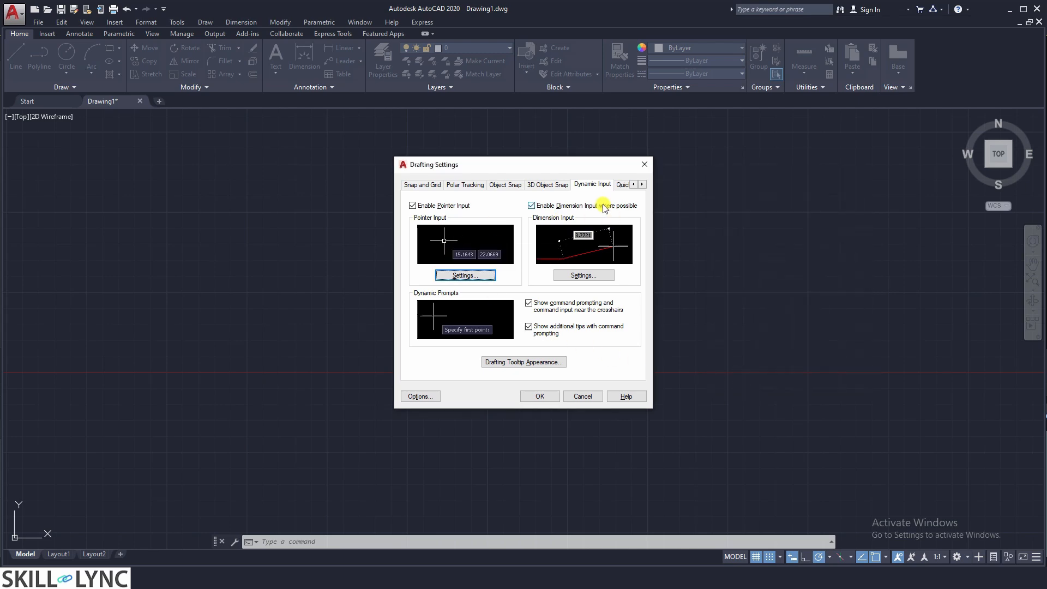
Try showing the listed dimension input fields simultaneously when grip-stretching, and restore showing 2 dimension input fields at a time
{"action": "left_click", "coordinate": [594, 274]}
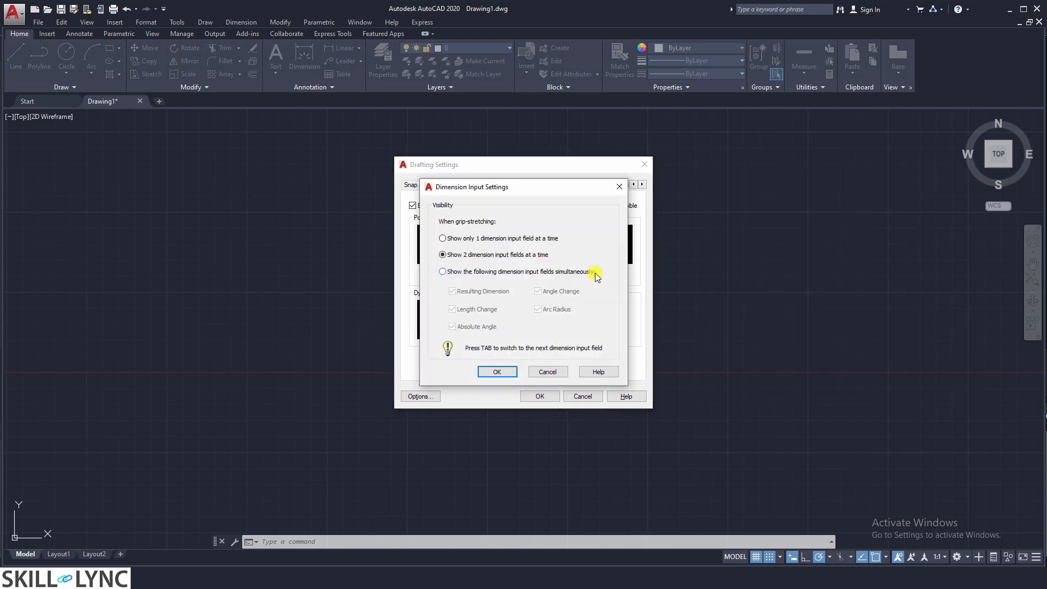
{"action": "left_click", "coordinate": [516, 186]}
{"action": "left_click_drag", "start_coordinate": [604, 184], "coordinate": [796, 180]}
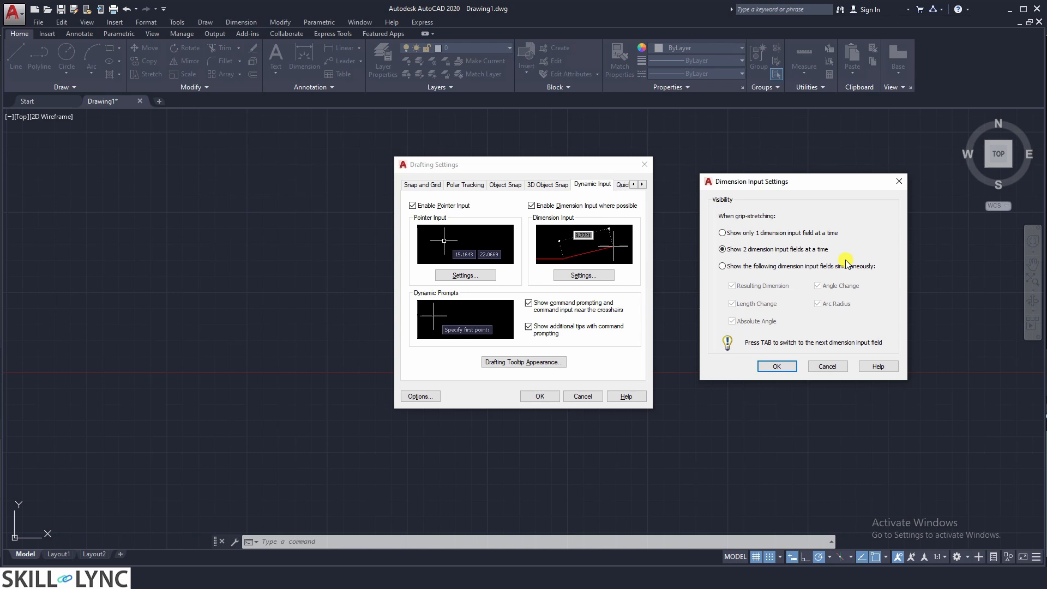
{"action": "left_click", "coordinate": [818, 267]}
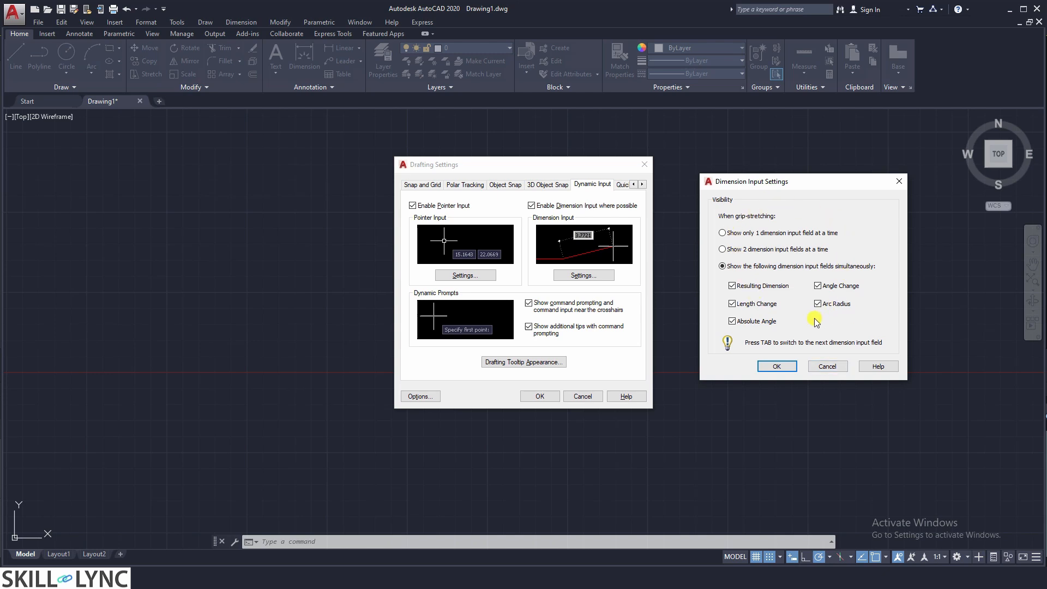
{"action": "left_click", "coordinate": [777, 250]}
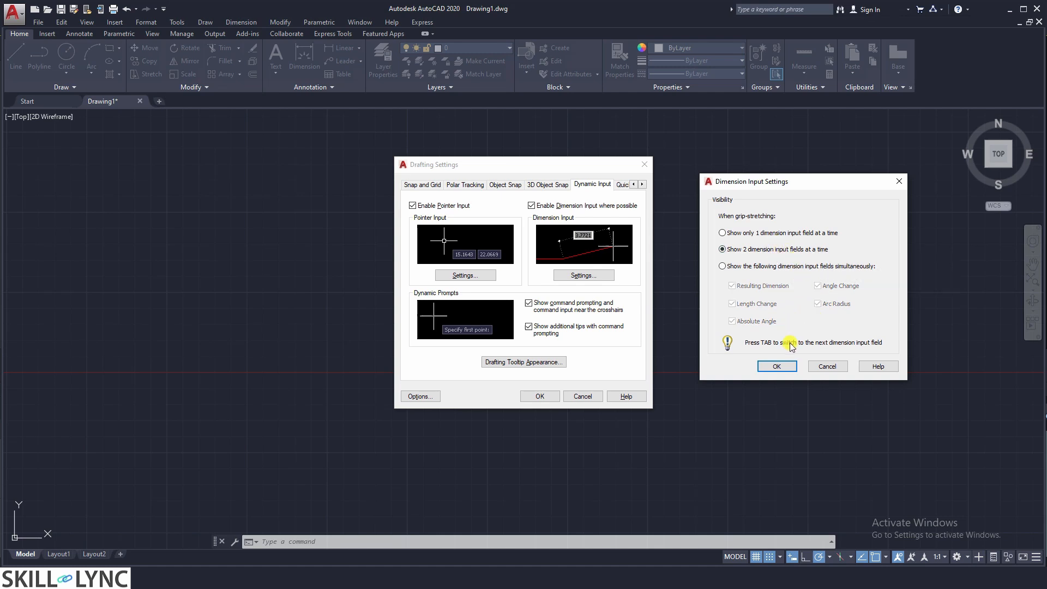
{"action": "left_click", "coordinate": [777, 366]}
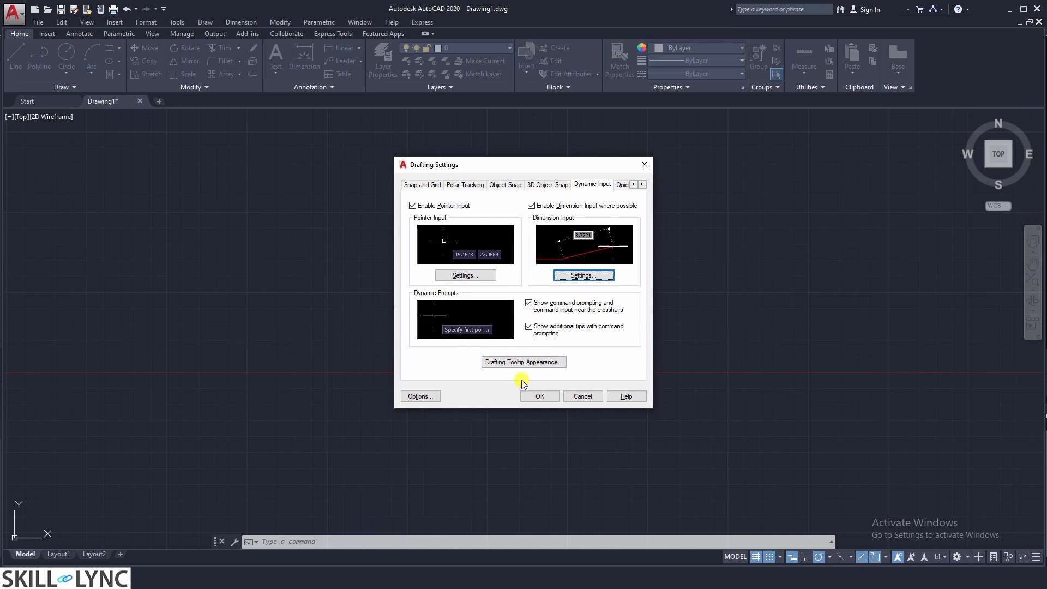
Set the drafting tooltip size to 1 in the tooltip appearance settings and accept it
{"action": "left_click", "coordinate": [548, 363]}
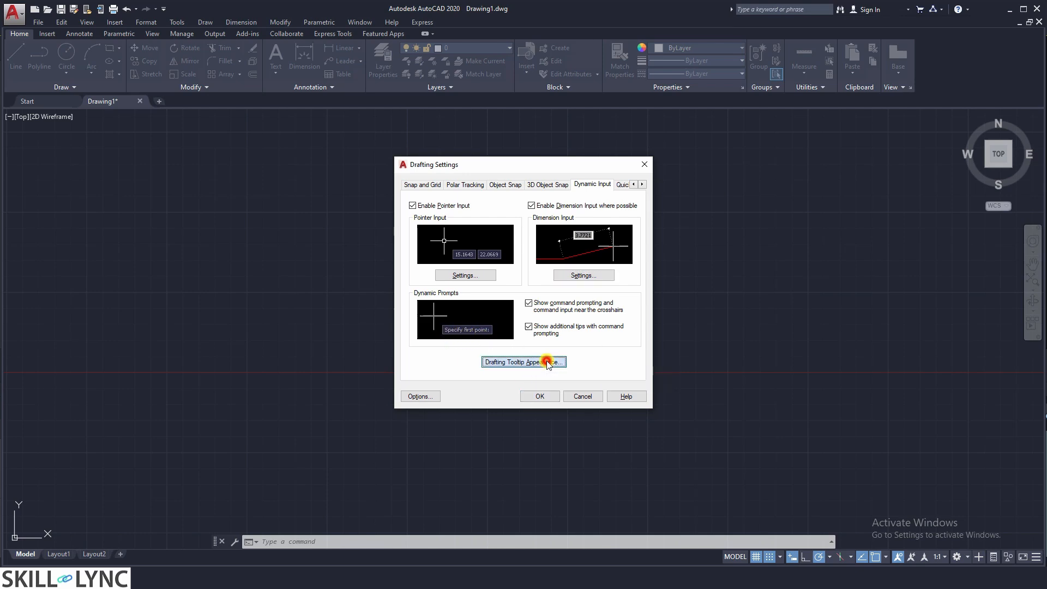
{"action": "left_click_drag", "start_coordinate": [554, 162], "coordinate": [853, 168]}
{"action": "left_click_drag", "start_coordinate": [822, 277], "coordinate": [852, 280]}
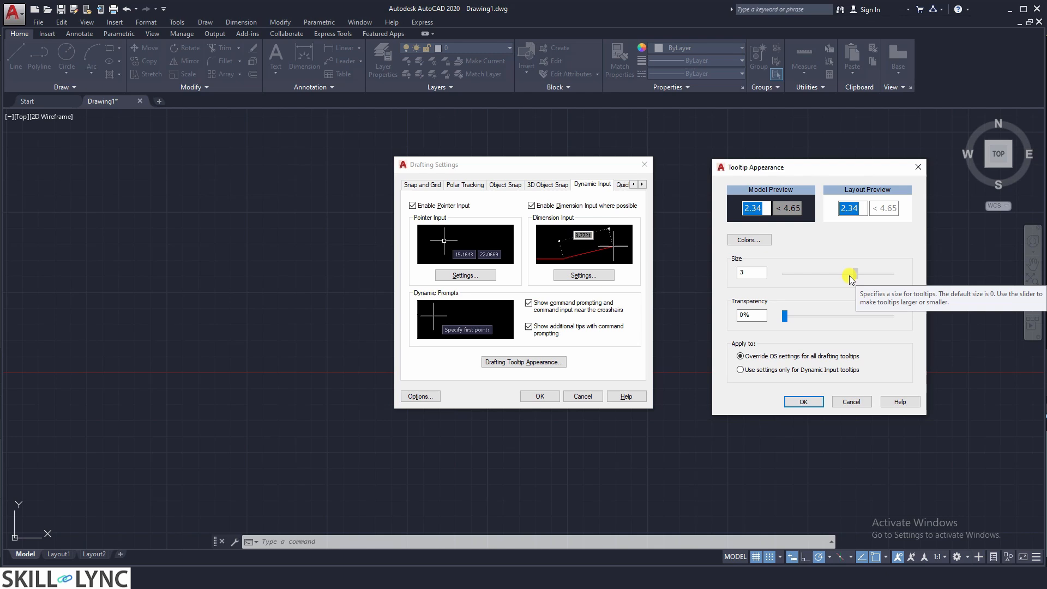
{"action": "mouse_move", "coordinate": [785, 316]}
{"action": "left_mouse_down"}
{"action": "mouse_move", "coordinate": [880, 321]}
{"action": "mouse_move", "coordinate": [786, 317]}
{"action": "left_mouse_up"}
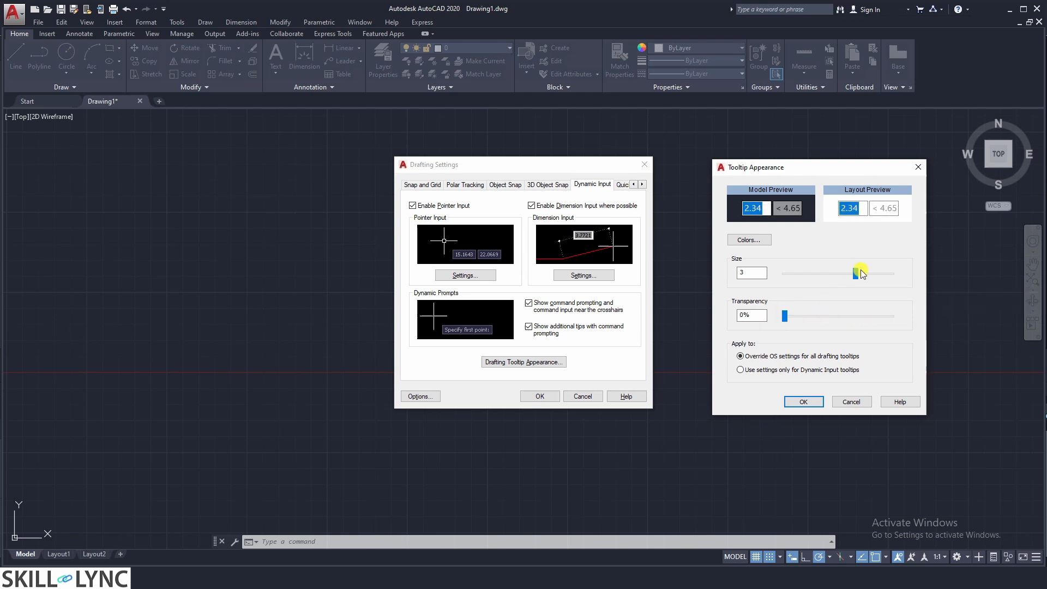
{"action": "left_click_drag", "start_coordinate": [861, 273], "coordinate": [833, 280]}
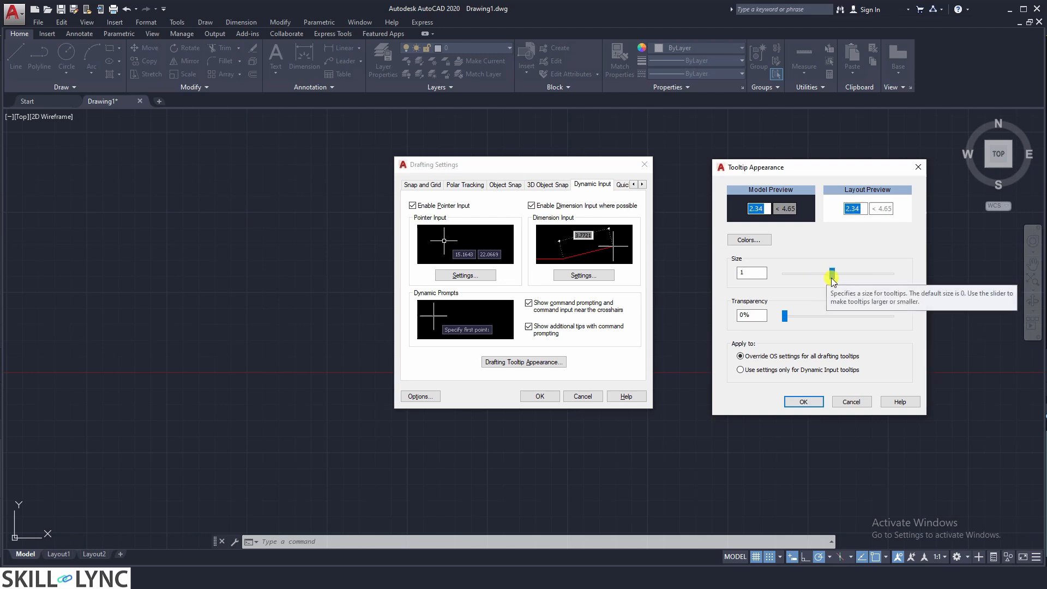
{"action": "left_click", "coordinate": [804, 402]}
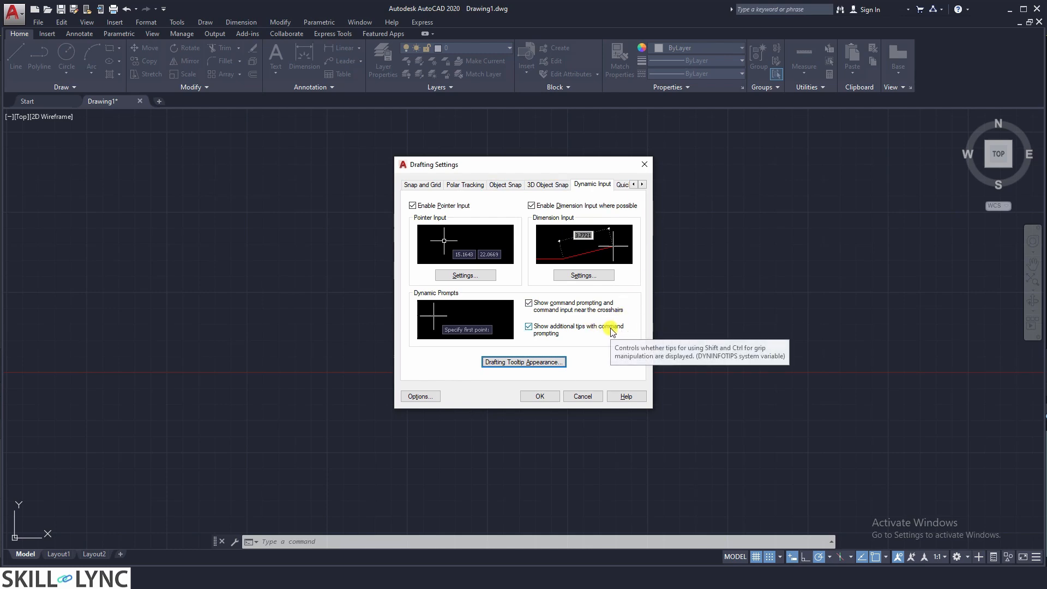
Look through the object snap, polar tracking, and snap and grid settings, and return to the dynamic input settings
{"action": "left_click", "coordinate": [510, 185]}
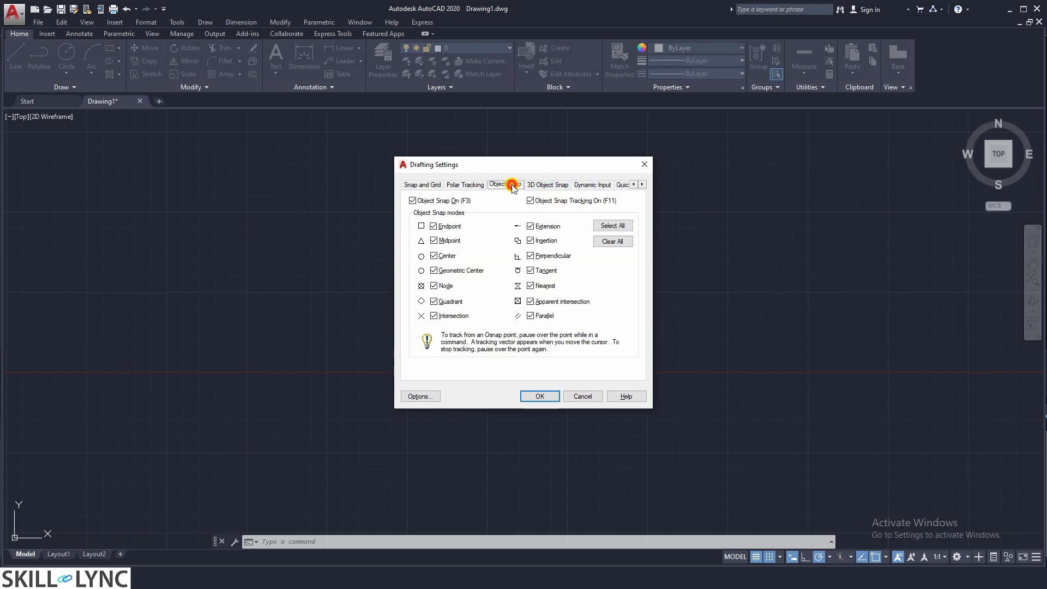
{"action": "left_click", "coordinate": [466, 185]}
{"action": "left_click", "coordinate": [423, 185]}
{"action": "left_click", "coordinate": [592, 185]}
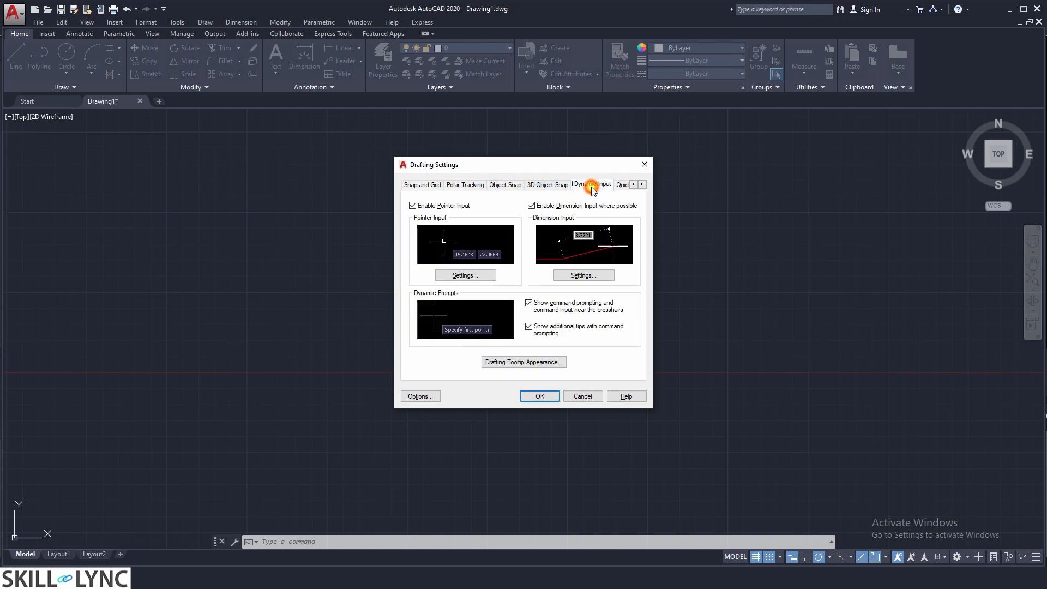
Open the program options and look through the file, display, open and save, plot, system and user preference settings
{"action": "left_click", "coordinate": [419, 396]}
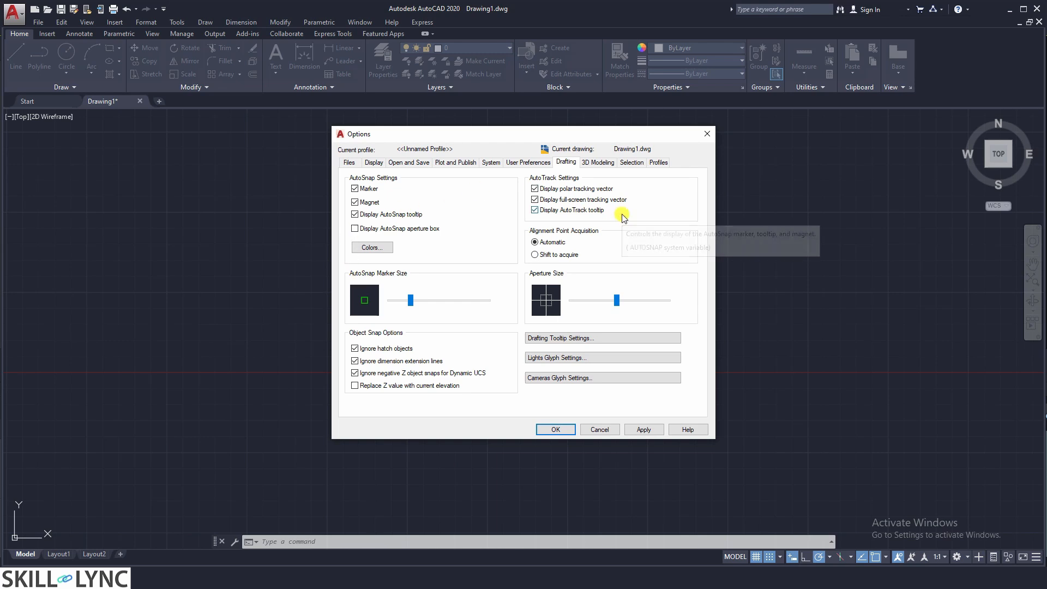
{"action": "left_click", "coordinate": [347, 163]}
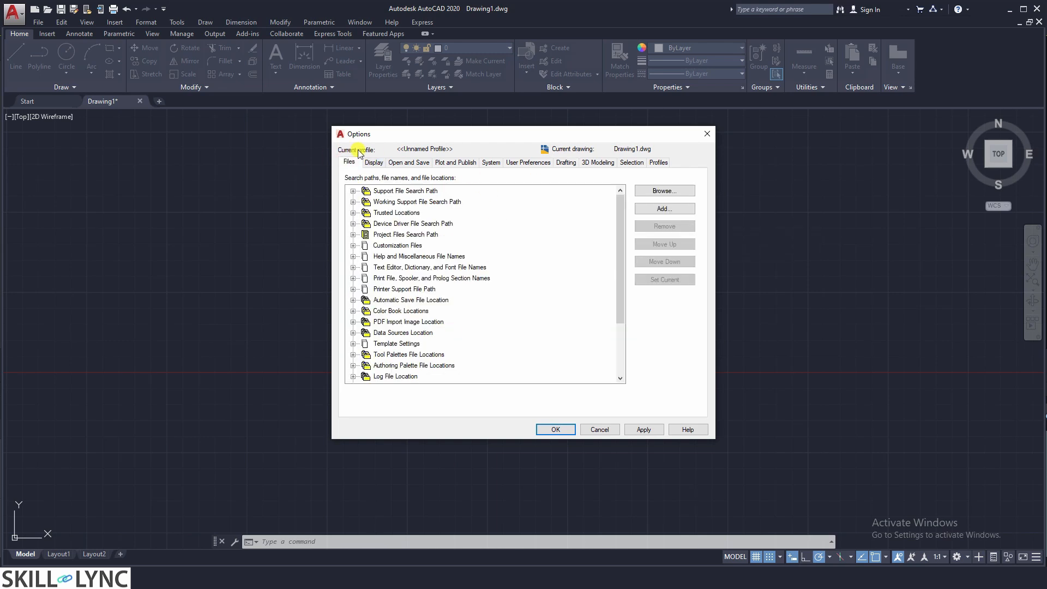
{"action": "left_click", "coordinate": [374, 162]}
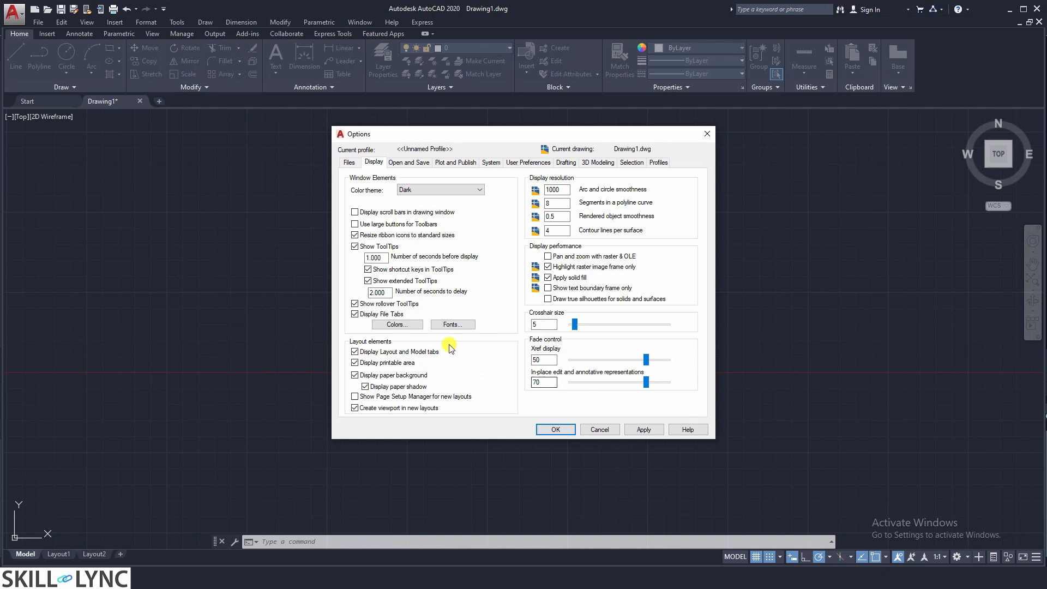
{"action": "left_click", "coordinate": [423, 163]}
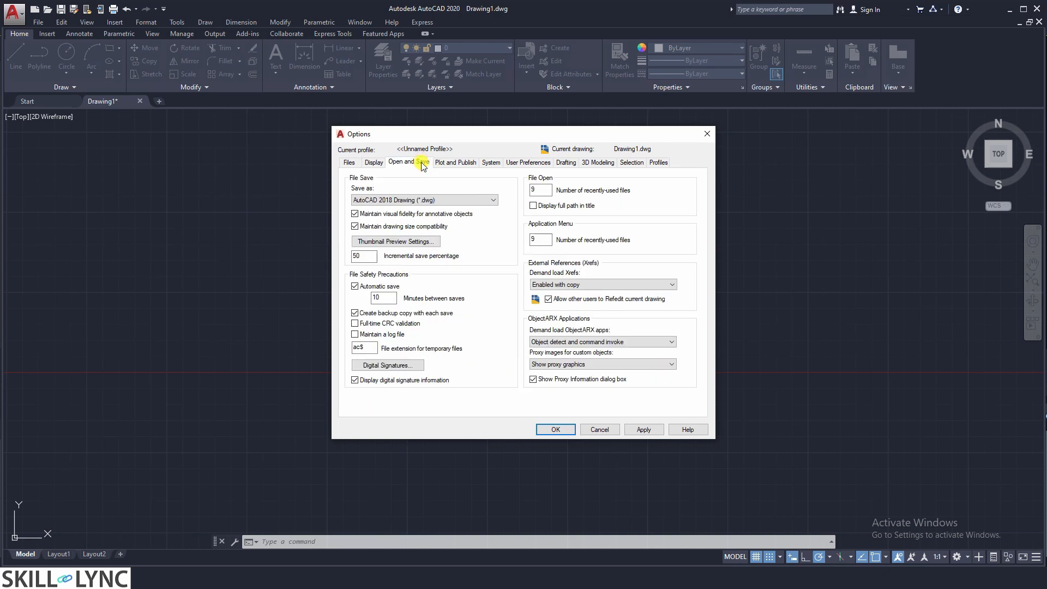
{"action": "left_click", "coordinate": [456, 163]}
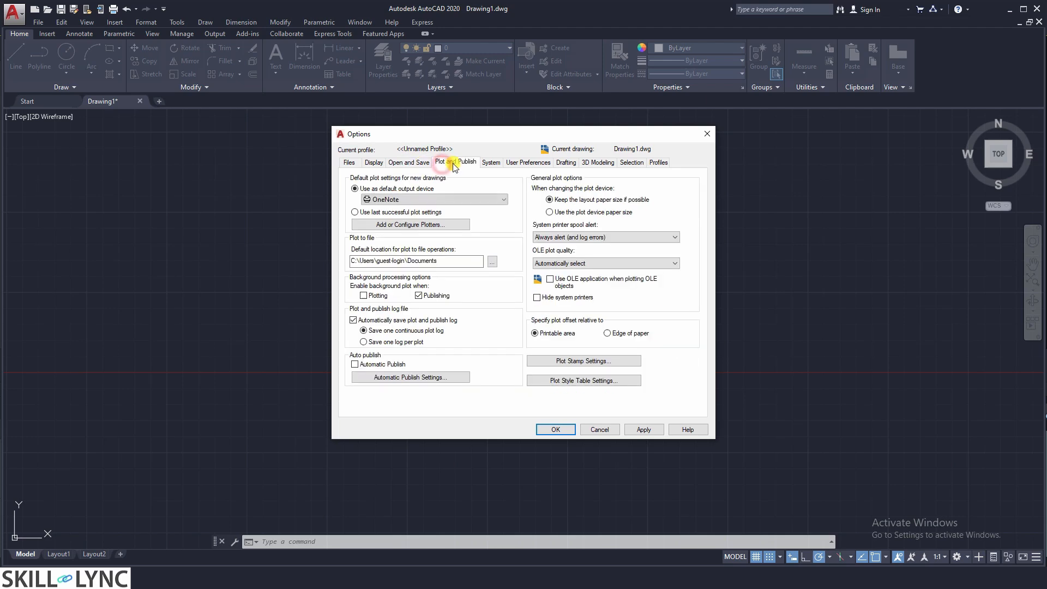
{"action": "left_click", "coordinate": [491, 162]}
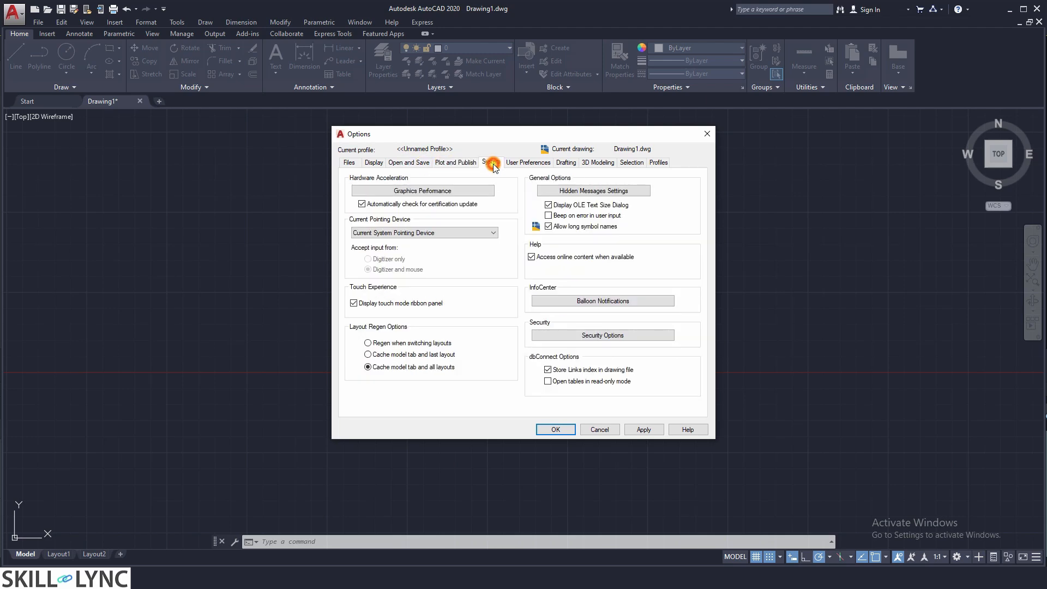
{"action": "left_click", "coordinate": [518, 163]}
Open the drafting options, review the AutoSnap settings and marker colours, and close the colour settings without changes
{"action": "left_click", "coordinate": [566, 162]}
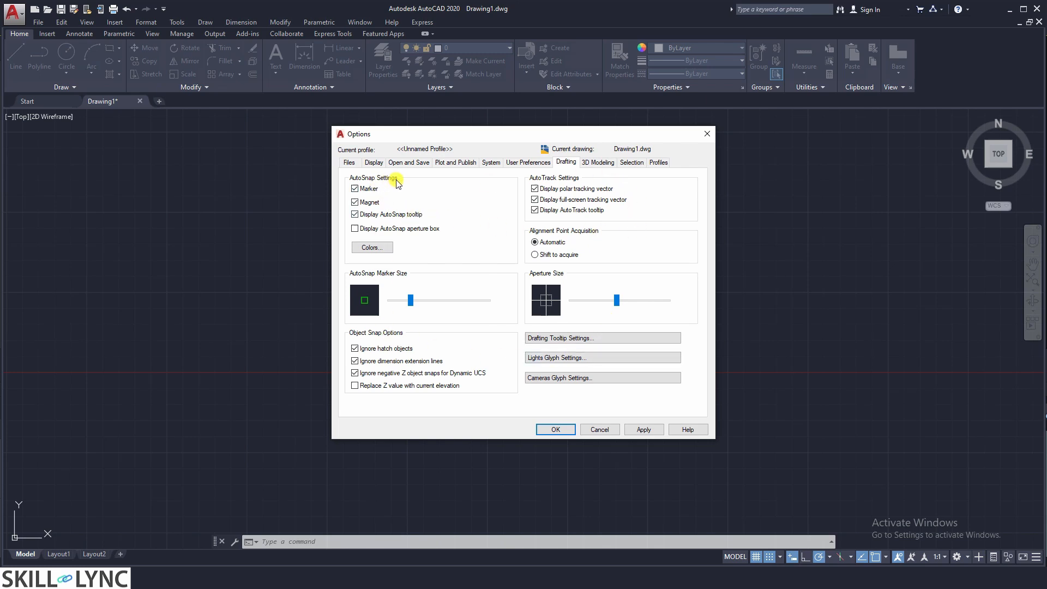
{"action": "mouse_move", "coordinate": [376, 195]}
{"action": "mouse_move", "coordinate": [418, 216]}
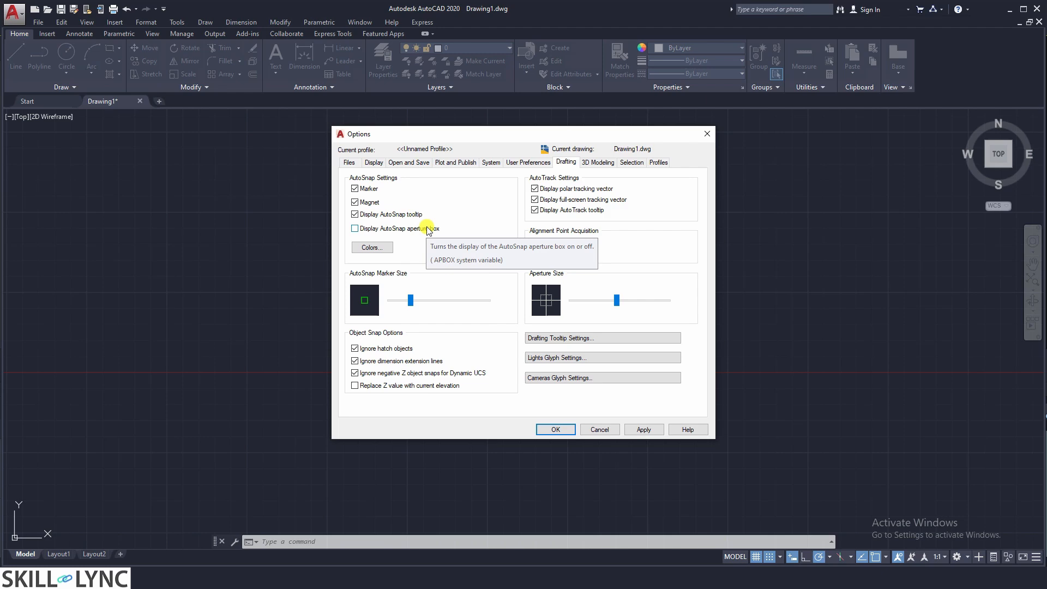
{"action": "left_click", "coordinate": [373, 247]}
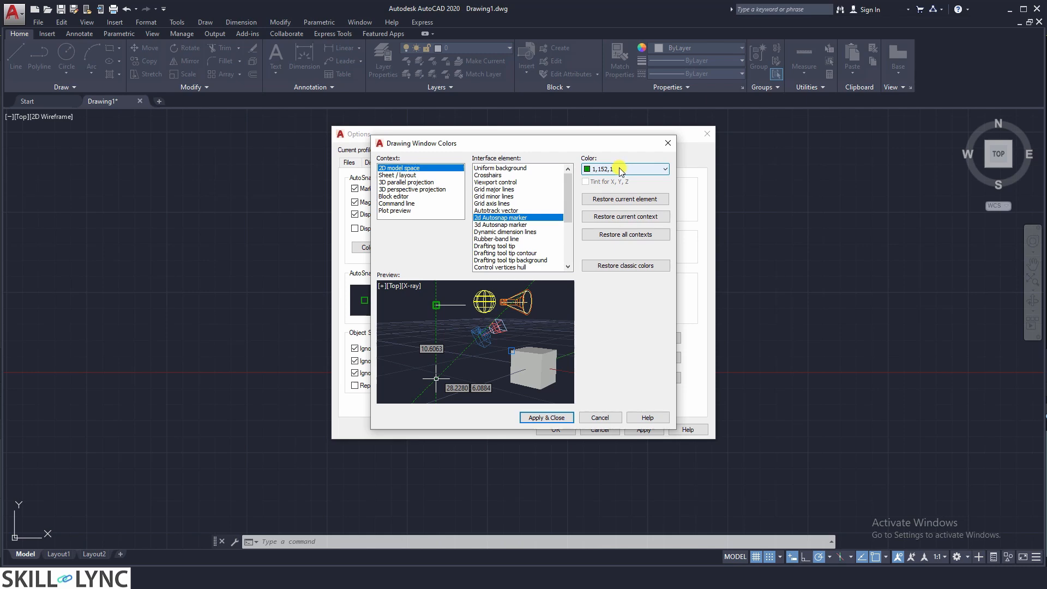
{"action": "left_click", "coordinate": [669, 143]}
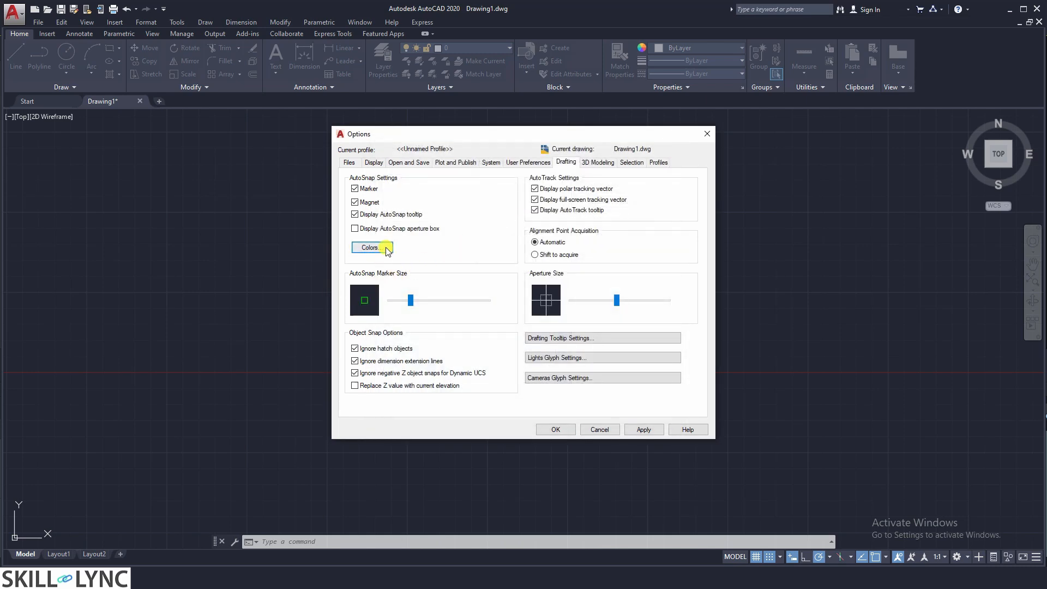
Try a slightly larger AutoSnap marker size and a slightly smaller aperture size
{"action": "mouse_move", "coordinate": [411, 300]}
{"action": "left_mouse_down"}
{"action": "mouse_move", "coordinate": [496, 299]}
{"action": "mouse_move", "coordinate": [417, 304]}
{"action": "left_mouse_up"}
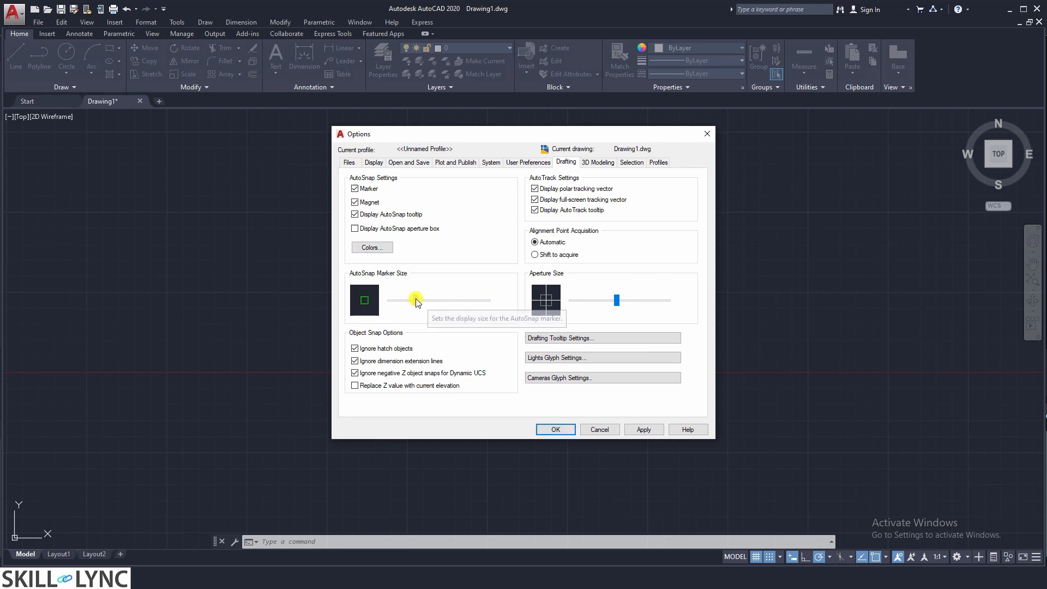
{"action": "left_click", "coordinate": [616, 300]}
{"action": "mouse_move", "coordinate": [603, 304]}
{"action": "left_mouse_down"}
{"action": "mouse_move", "coordinate": [633, 306]}
{"action": "mouse_move", "coordinate": [592, 304]}
{"action": "mouse_move", "coordinate": [617, 310]}
{"action": "mouse_move", "coordinate": [607, 301]}
{"action": "left_mouse_up"}
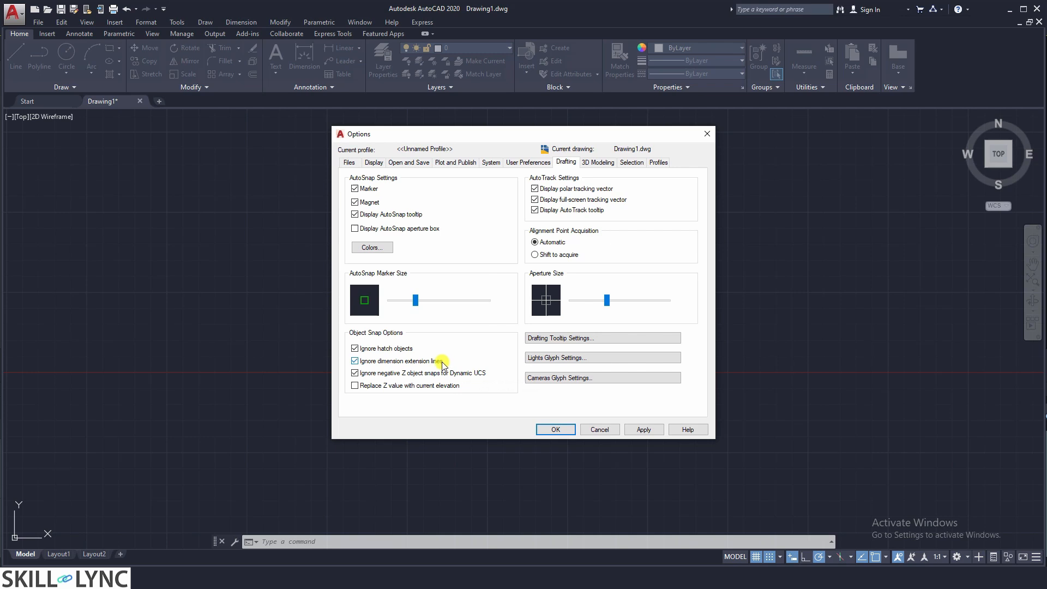
Review the size and transparency settings of the drafting tooltip, and cancel the program options
{"action": "left_click", "coordinate": [612, 338]}
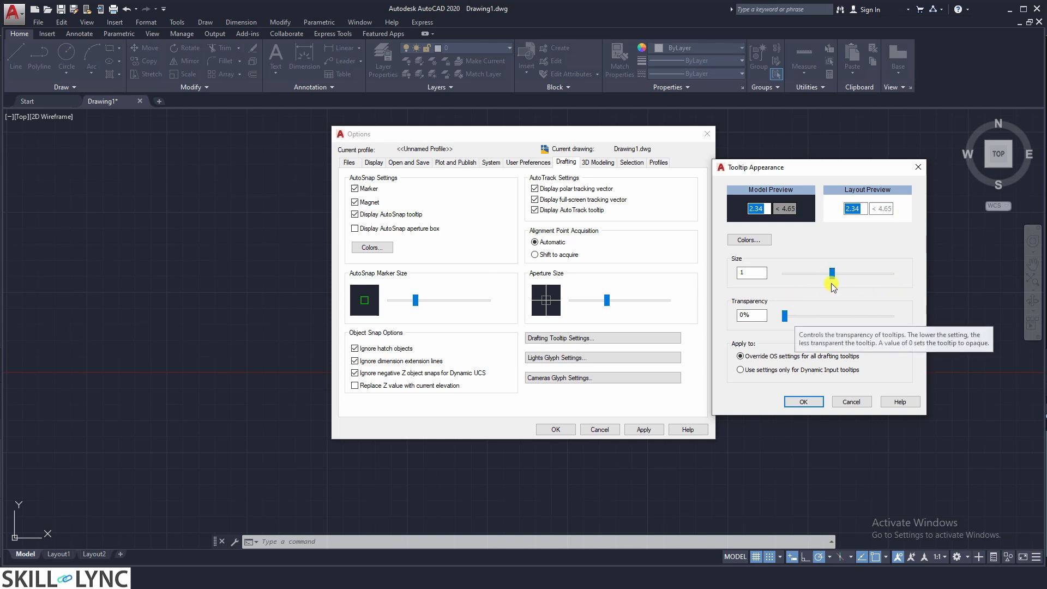
{"action": "left_click", "coordinate": [804, 402]}
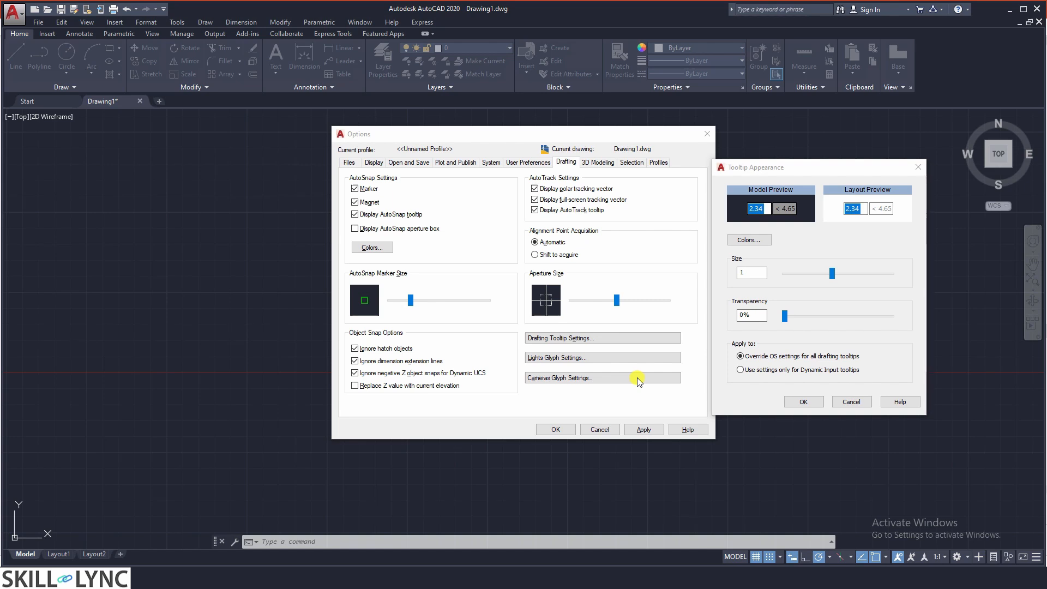
{"action": "left_click", "coordinate": [852, 402]}
{"action": "left_click", "coordinate": [598, 430]}
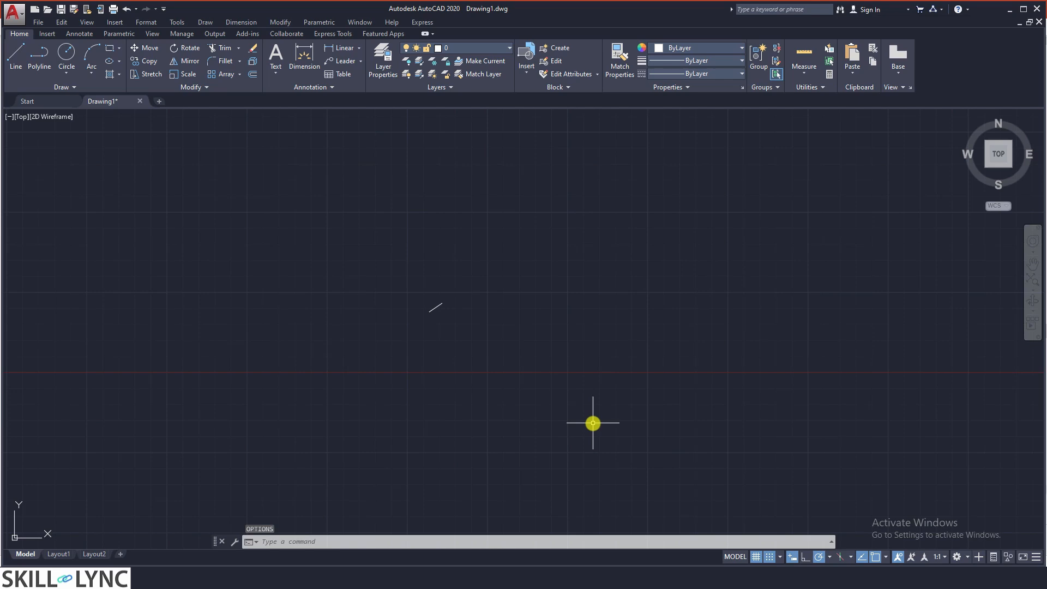
Open the program options twice, once with the OP command alias and once without it, cancelling them each time
{"action": "type", "text": "OP"}
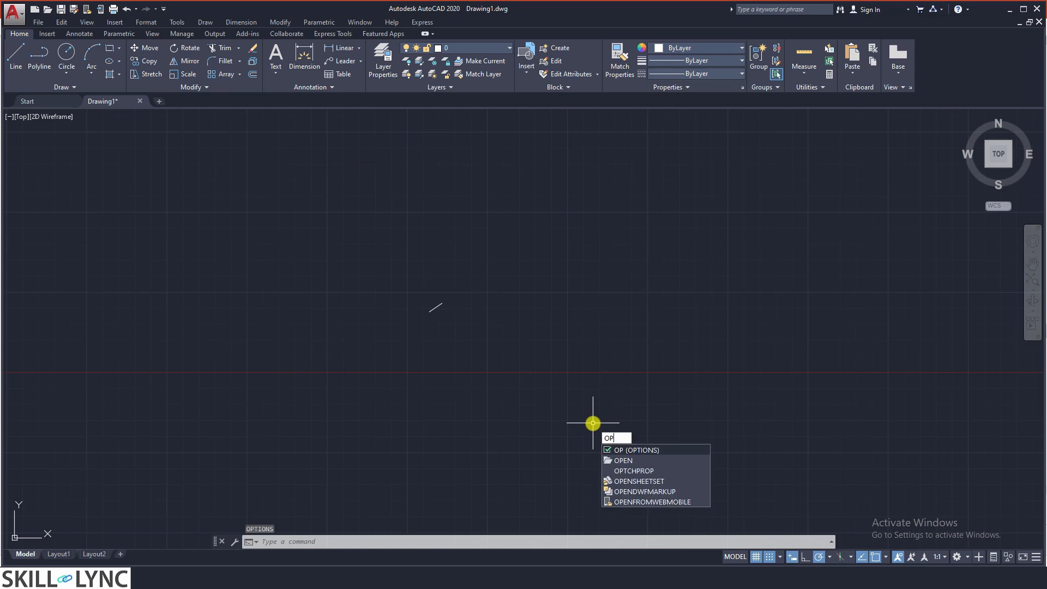
{"action": "key", "text": "Return"}
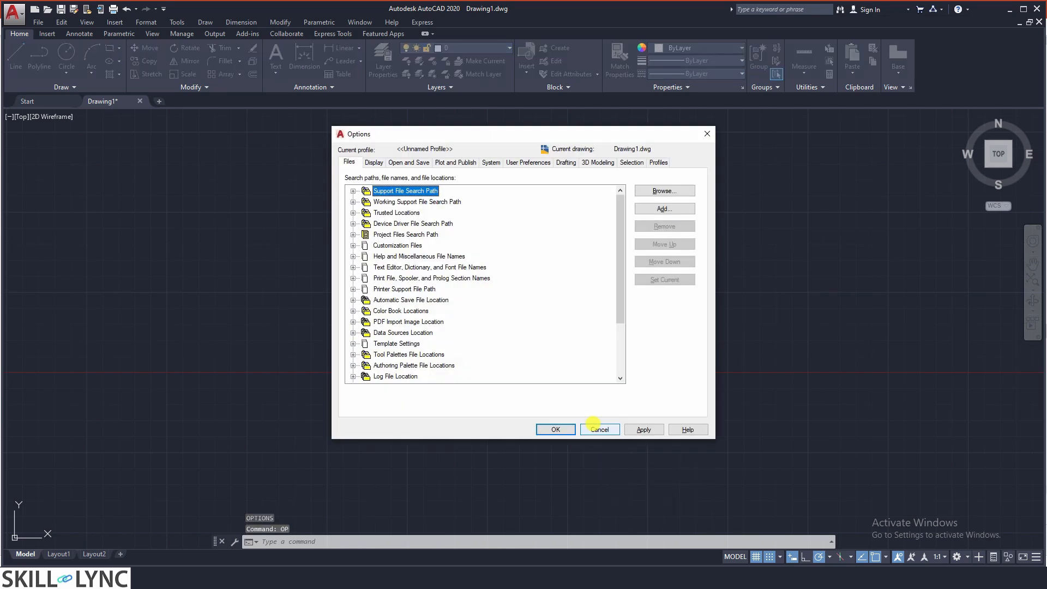
{"action": "left_click", "coordinate": [596, 428]}
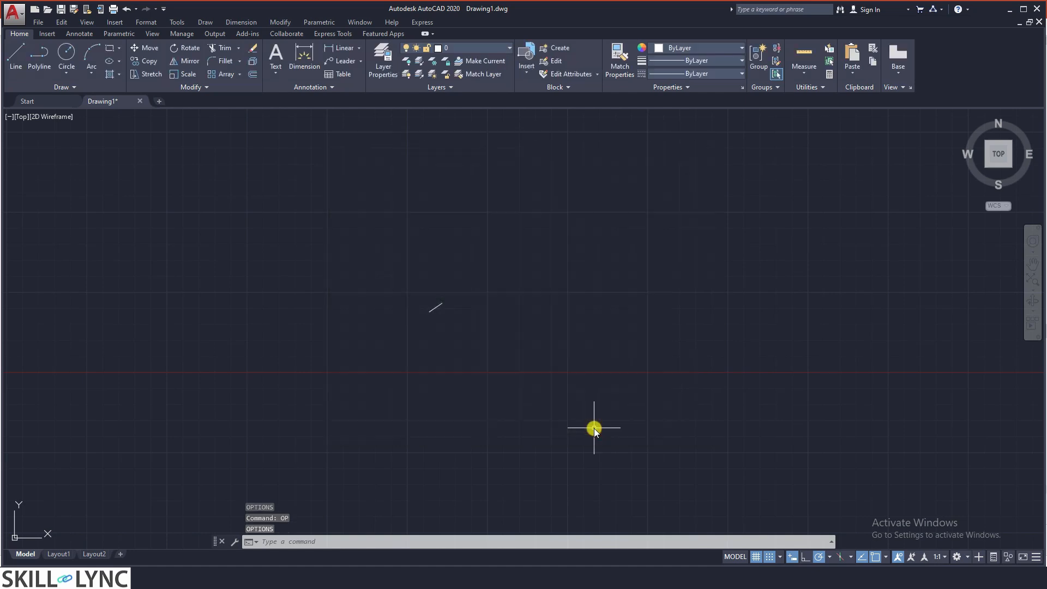
{"action": "left_click", "coordinate": [182, 22]}
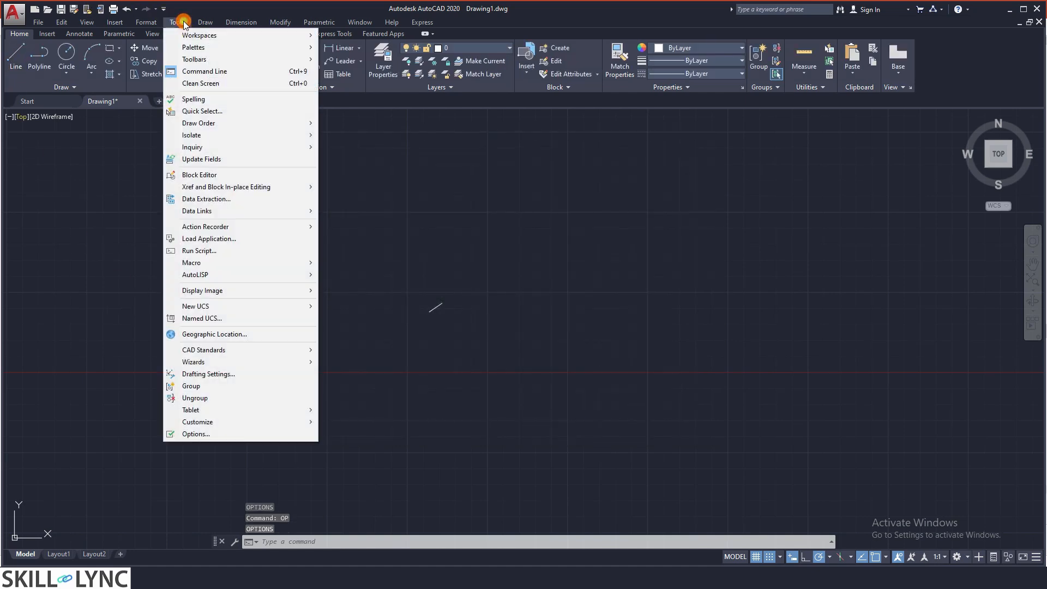
{"action": "left_click", "coordinate": [212, 432]}
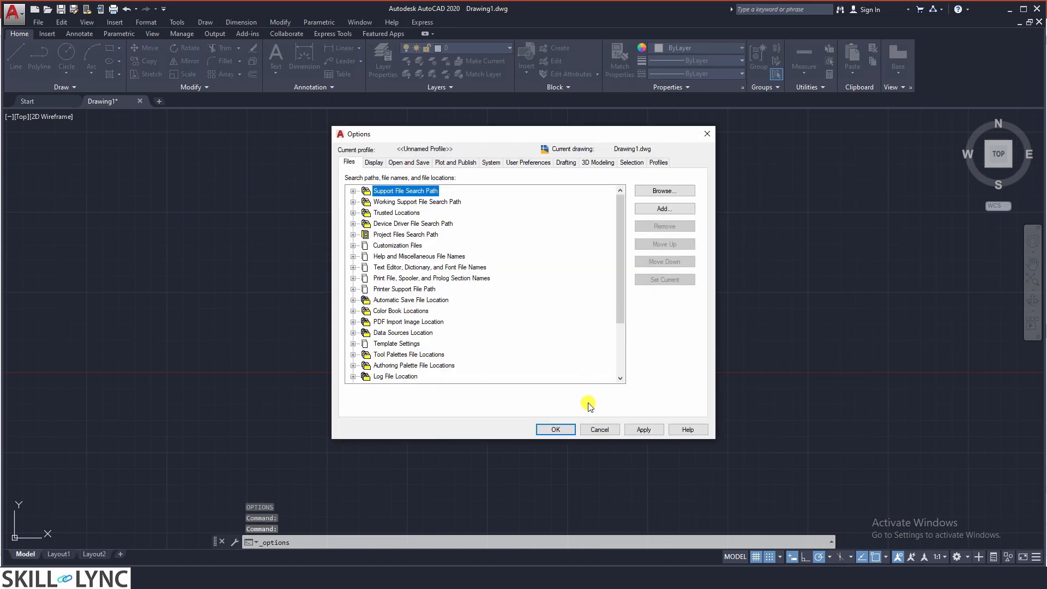
{"action": "left_click", "coordinate": [599, 430]}
{"action": "key", "text": "Delete"}
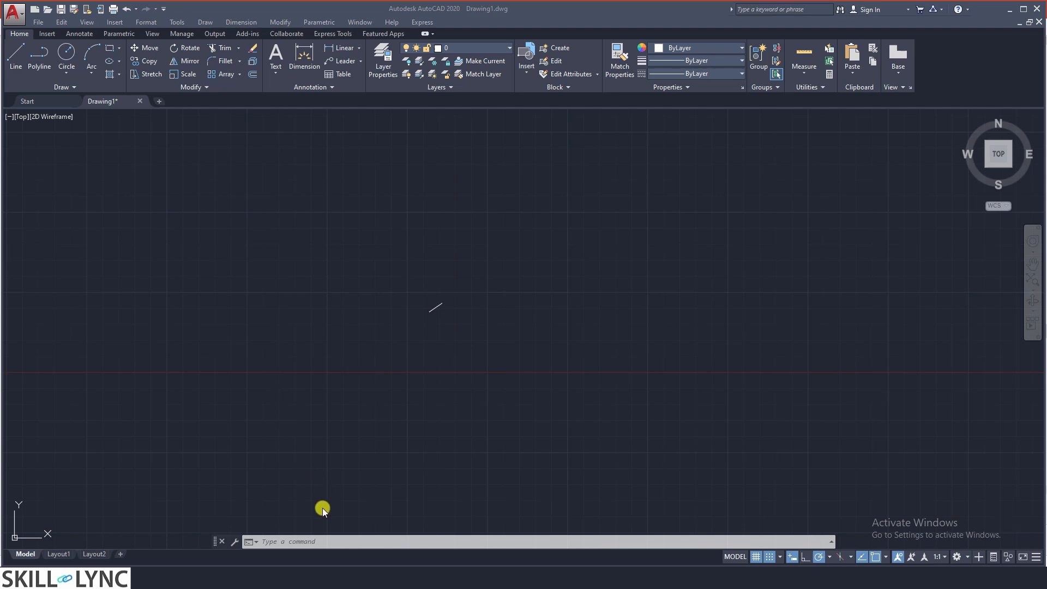
Draw a long diagonal line rising to the right, beside the existing short line
{"action": "left_click", "coordinate": [376, 445]}
{"action": "type", "text": "l"}
{"action": "key", "text": "Return"}
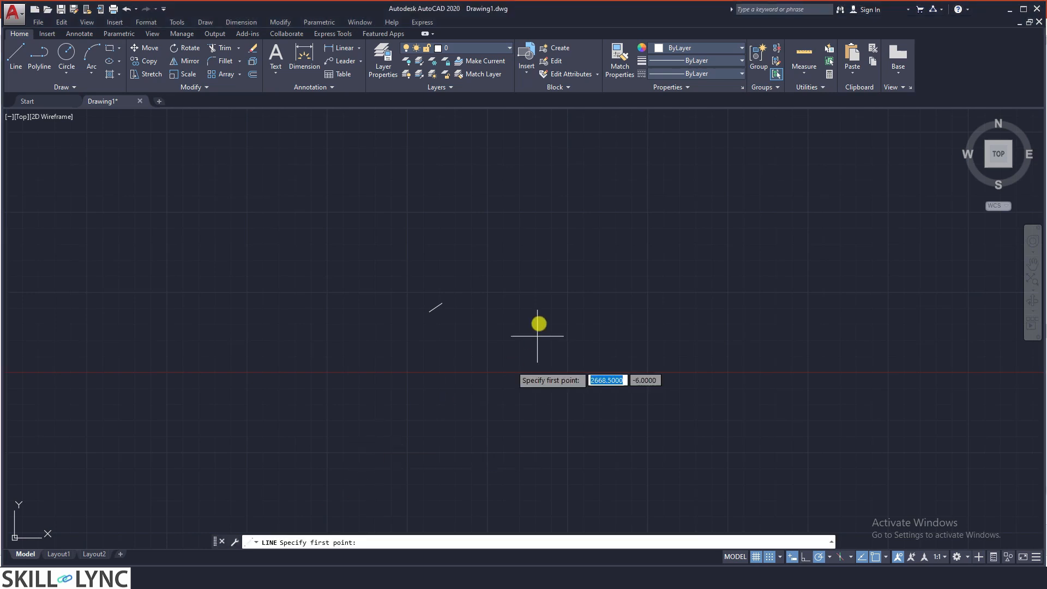
{"action": "left_click", "coordinate": [544, 315]}
{"action": "left_click", "coordinate": [646, 196]}
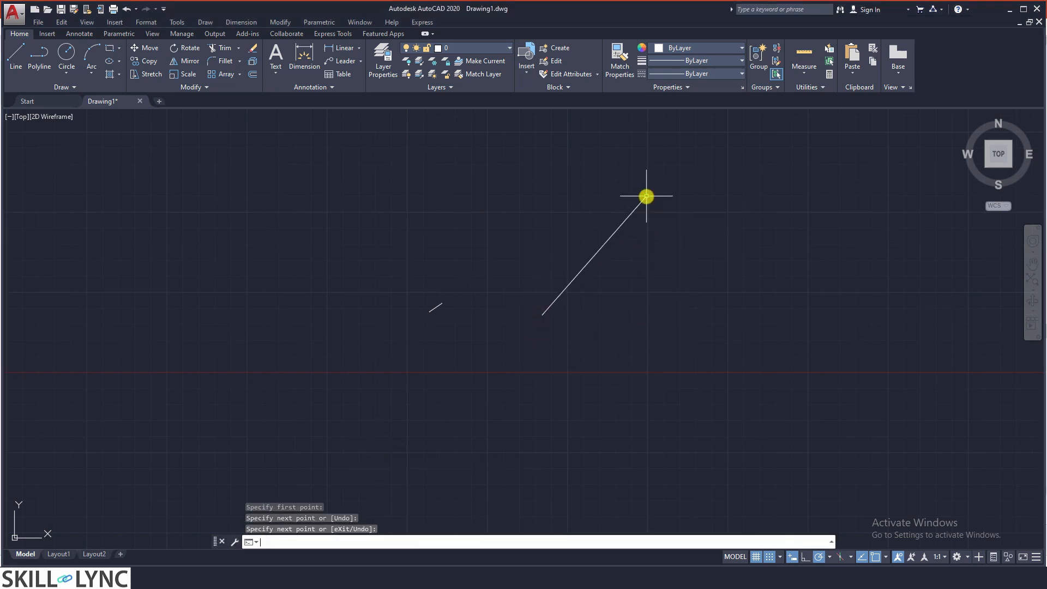
{"action": "key", "text": "Return"}
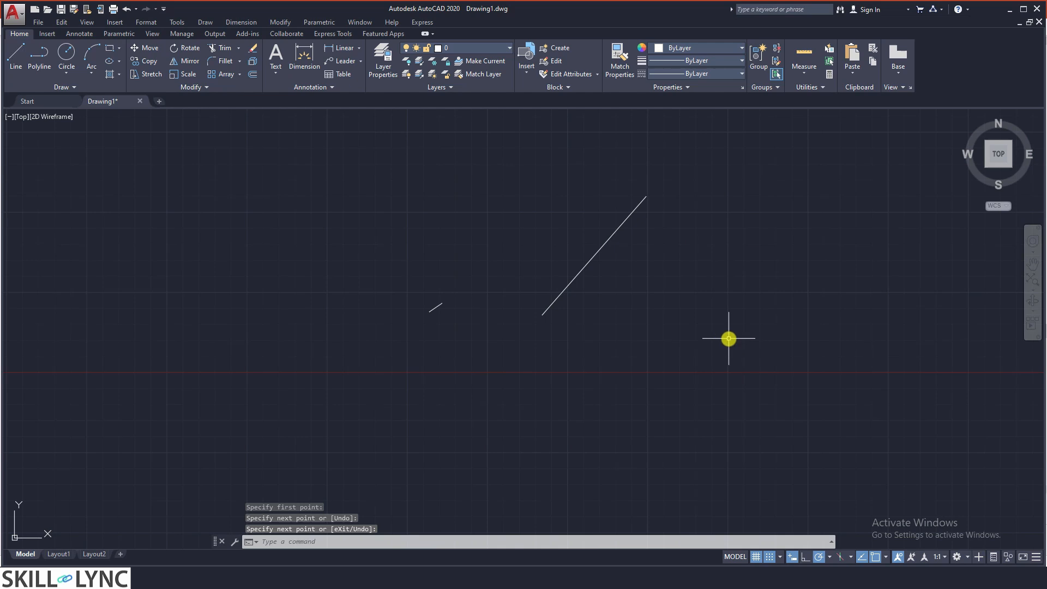
{"action": "key", "text": "Return"}
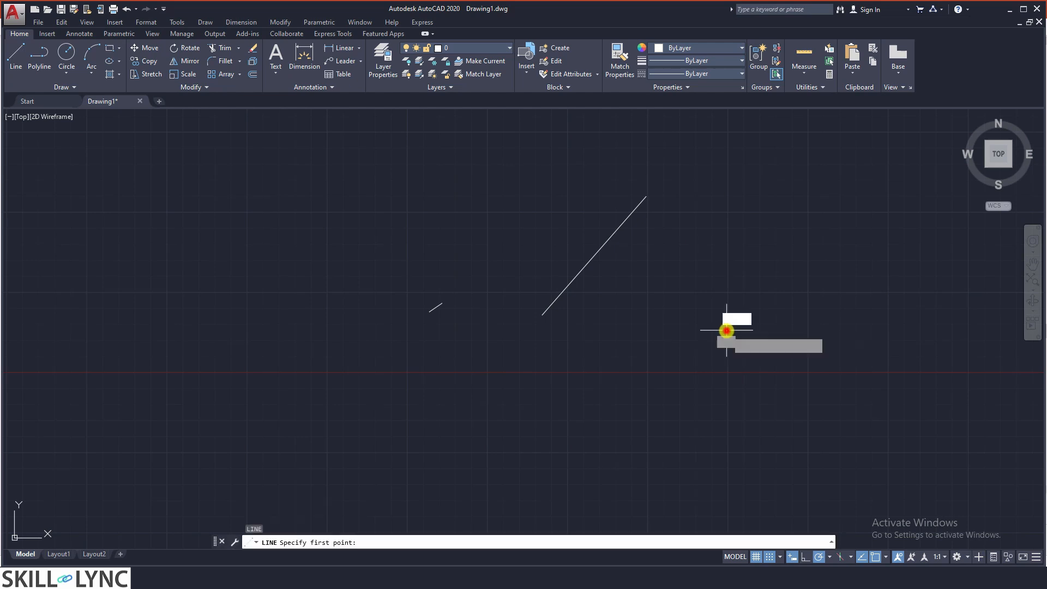
{"action": "left_click", "coordinate": [726, 330]}
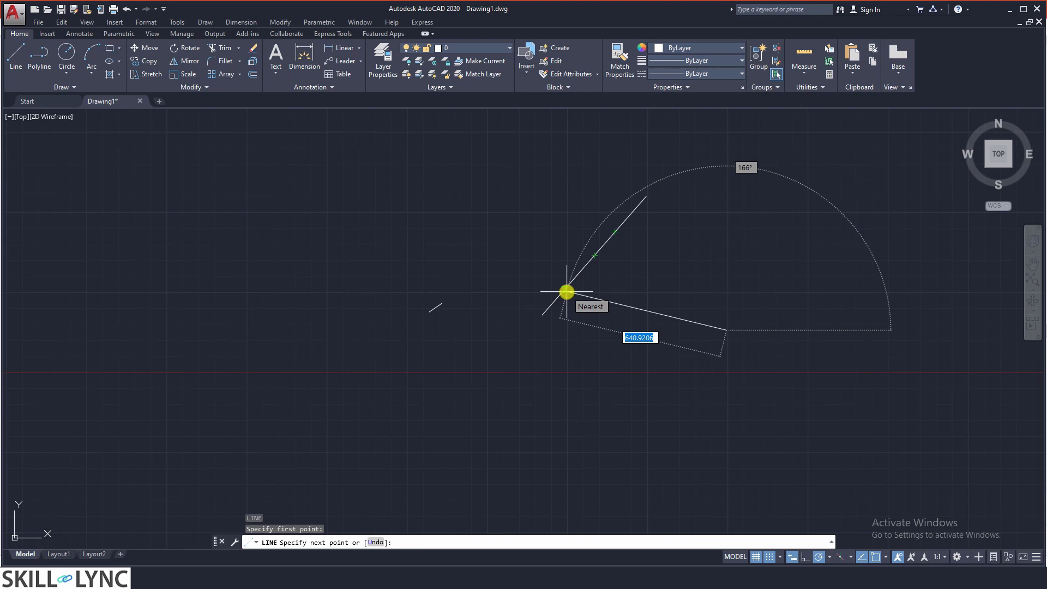
{"action": "type", "text": "per"}
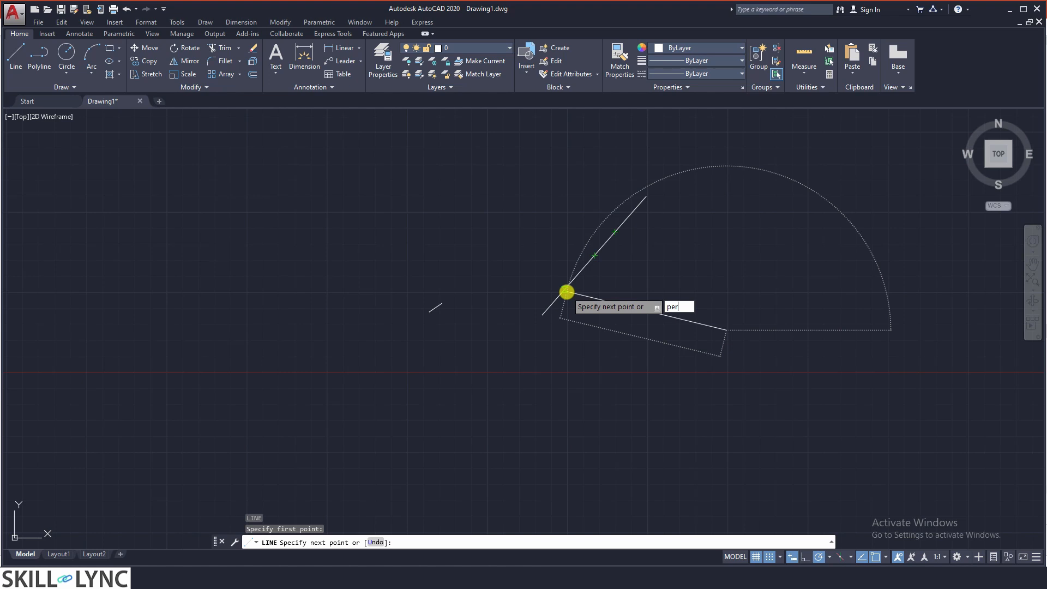
{"action": "key", "text": "Return"}
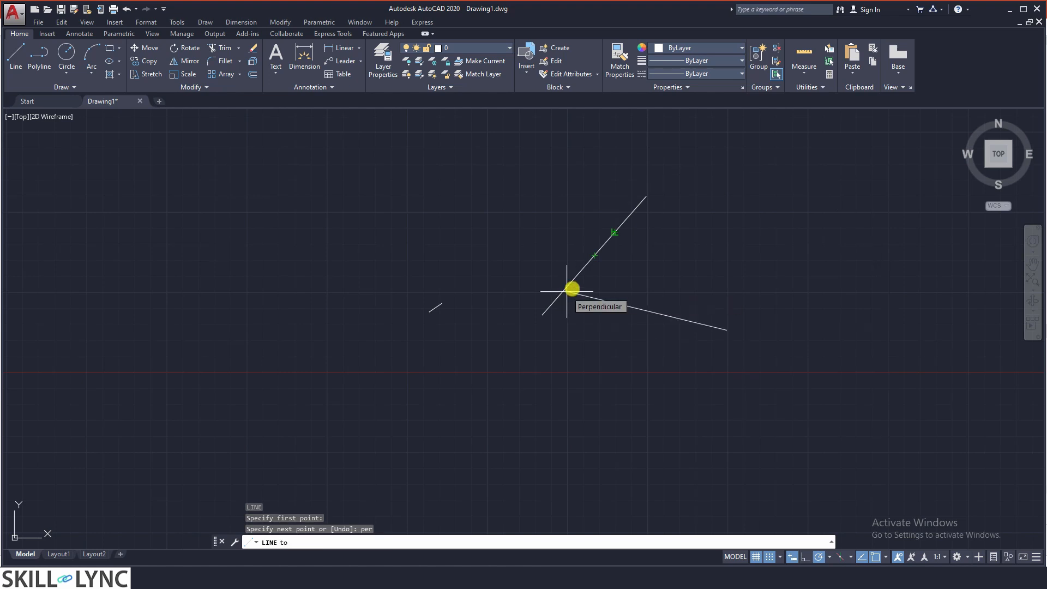
{"action": "right_click", "coordinate": [611, 236], "text": "shift"}
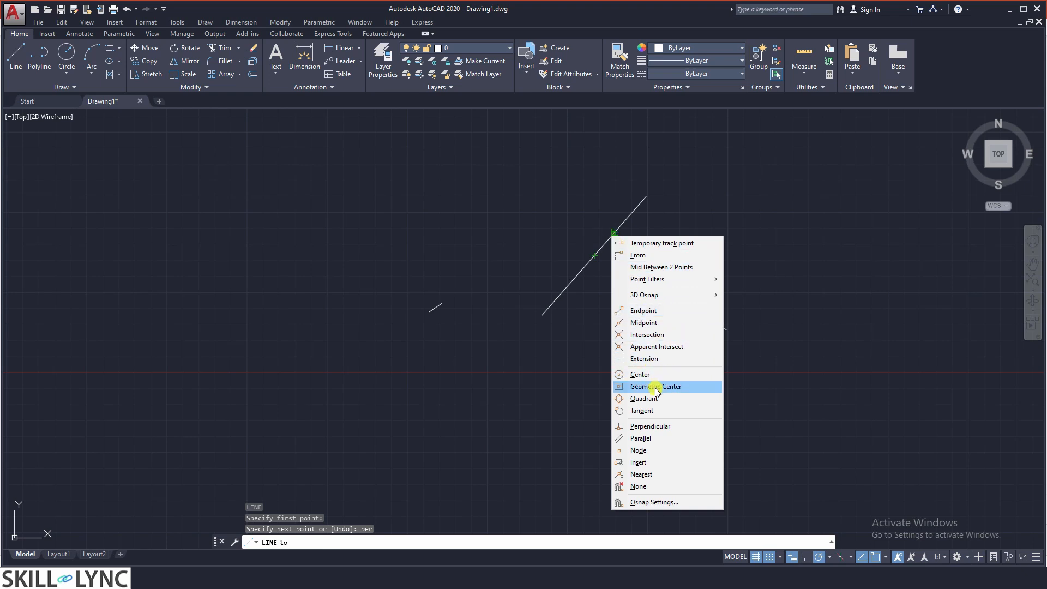
{"action": "left_click", "coordinate": [659, 408]}
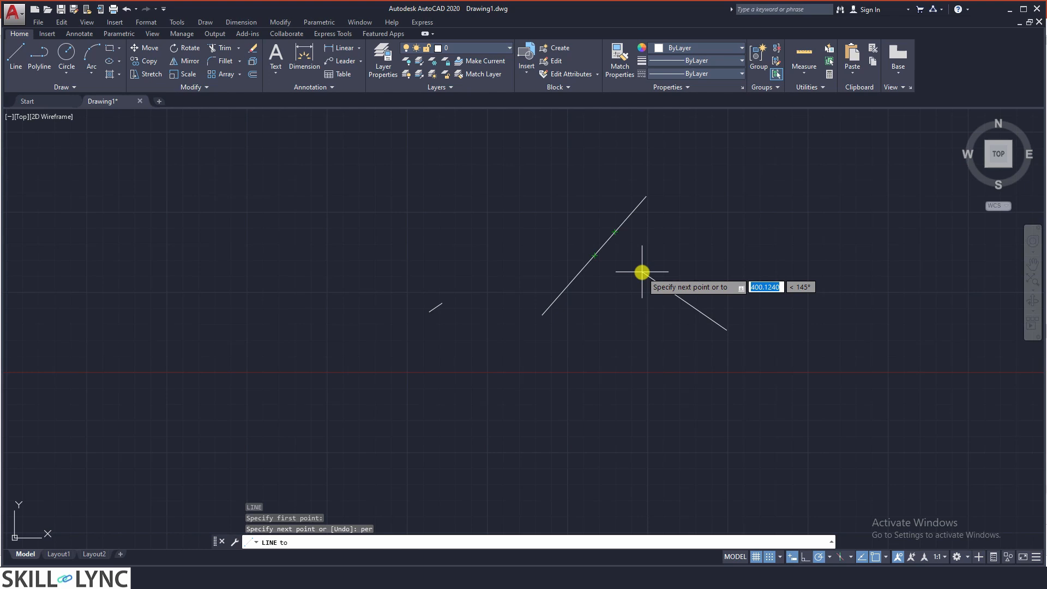
{"action": "type", "text": "per"}
{"action": "key", "text": "Return"}
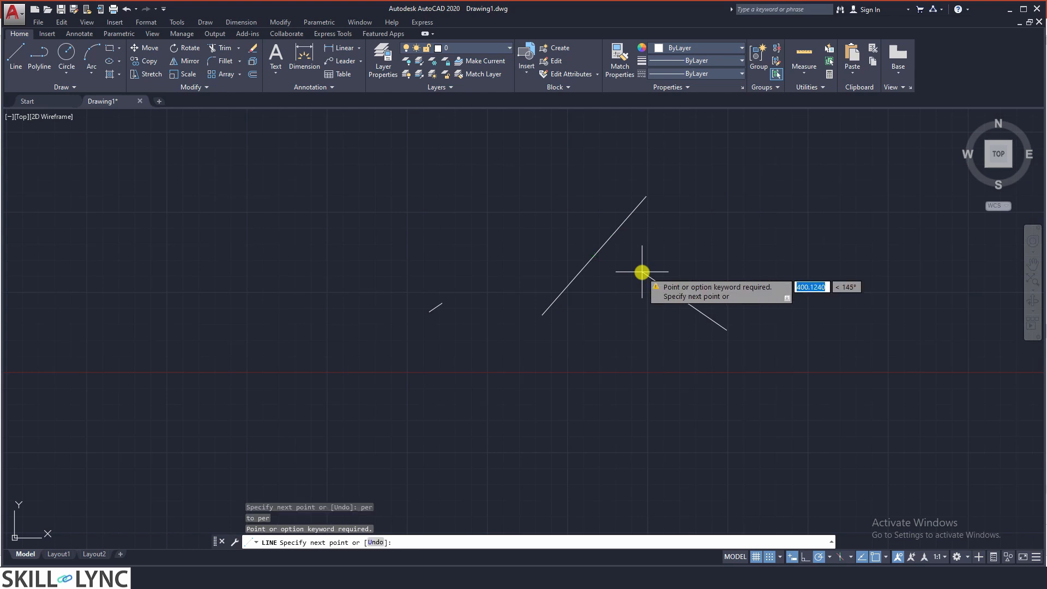
{"action": "key", "text": "Escape"}
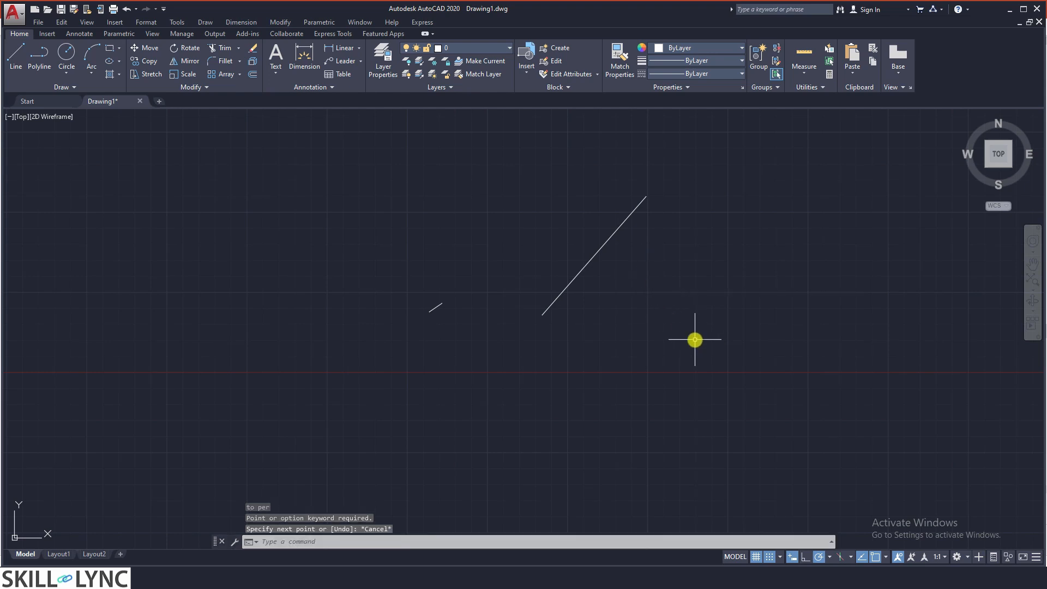
Draw a line from a point below the long diagonal line to meet it perpendicularly, using the per object snap override
{"action": "type", "text": "L"}
{"action": "key", "text": "Return"}
{"action": "left_click", "coordinate": [723, 341]}
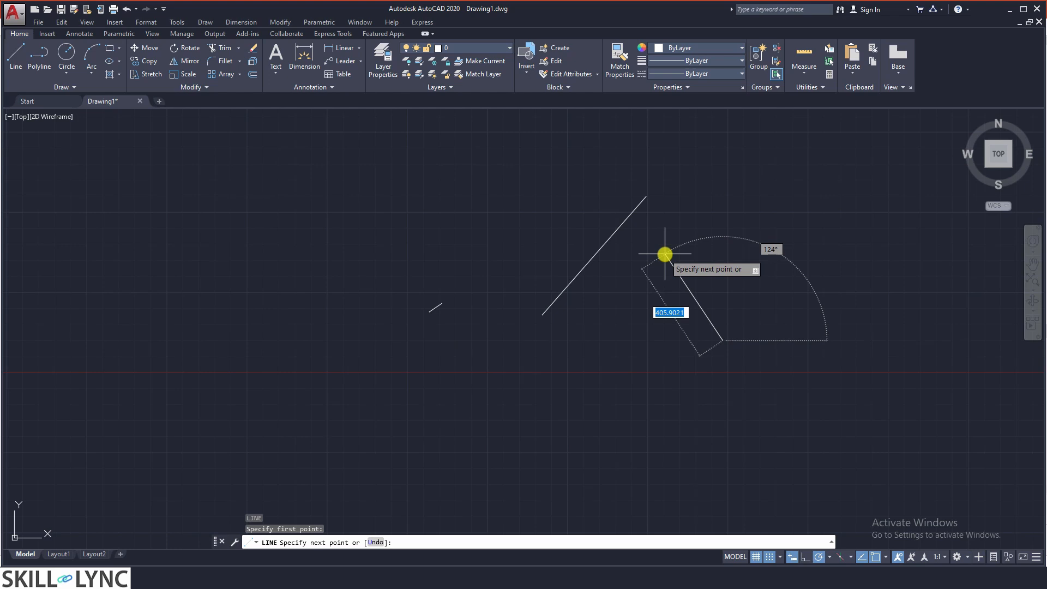
{"action": "type", "text": "per"}
{"action": "key", "text": "Return"}
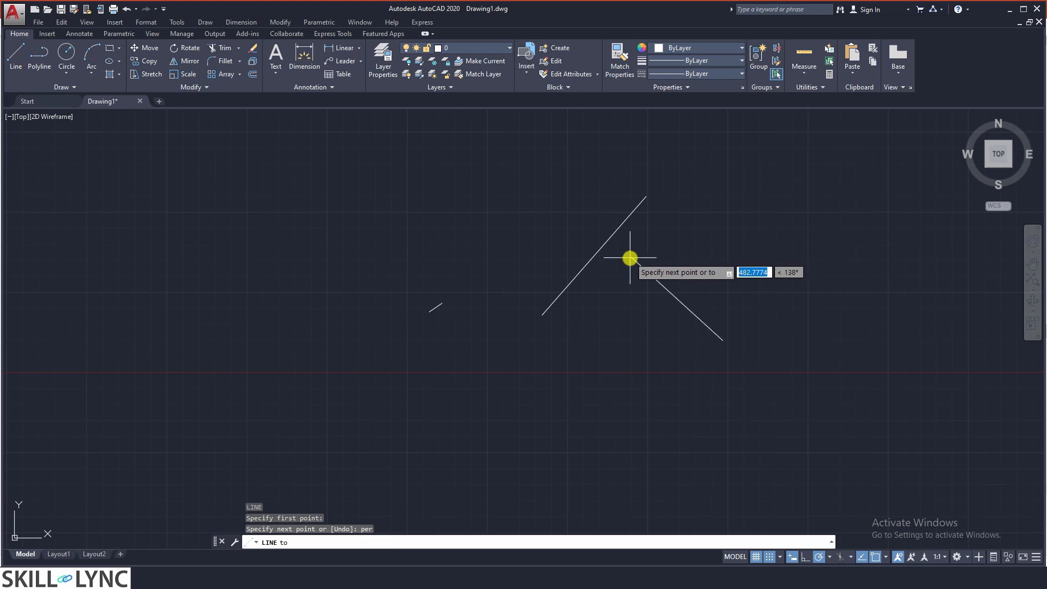
{"action": "left_click", "coordinate": [611, 248]}
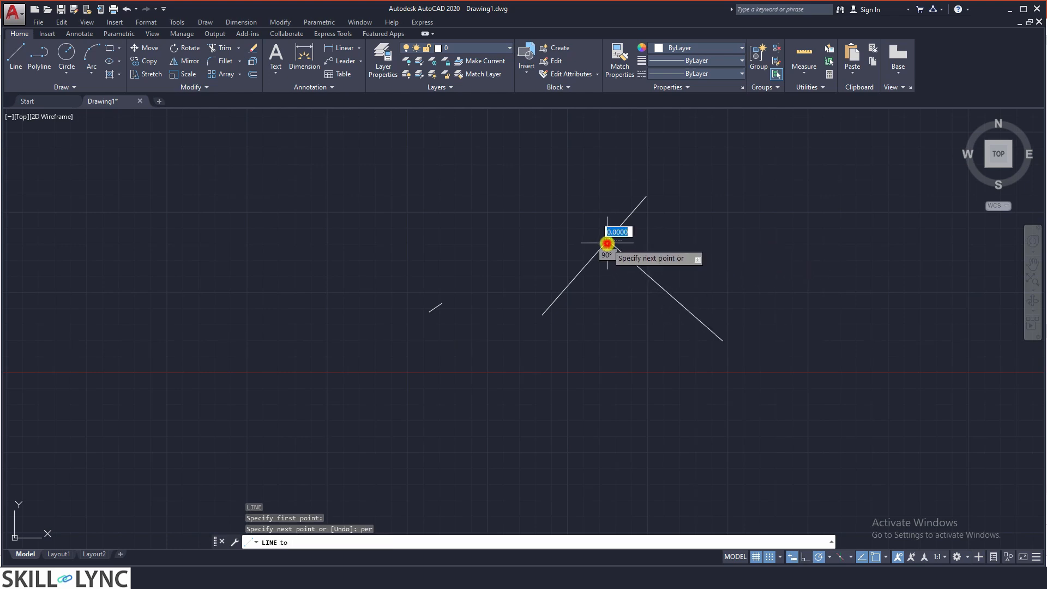
{"action": "key", "text": "Escape"}
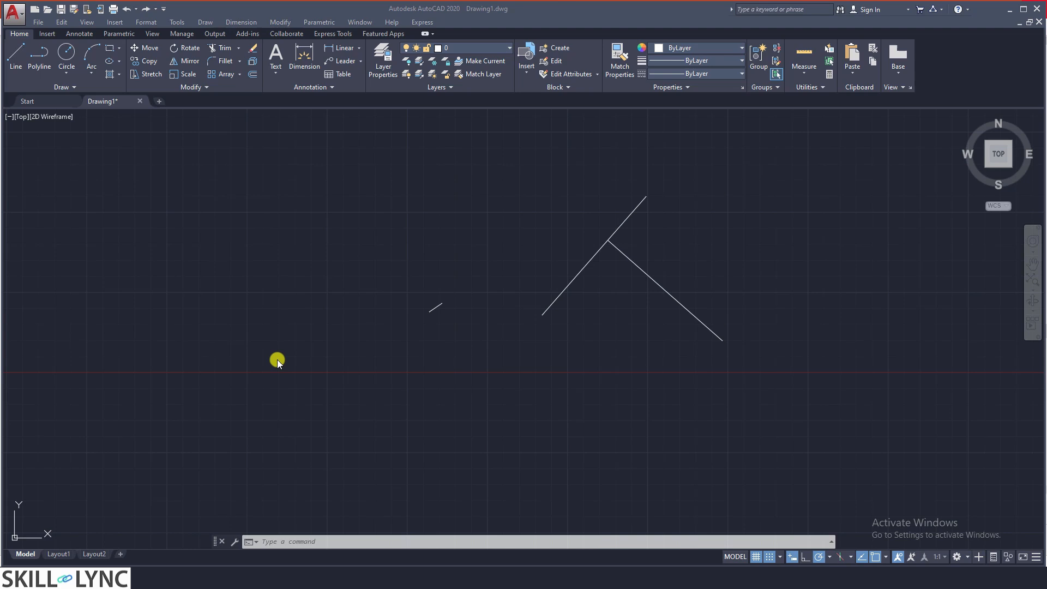
Turn on limits checking for model space with the LIMITS command
{"action": "left_click", "coordinate": [381, 390]}
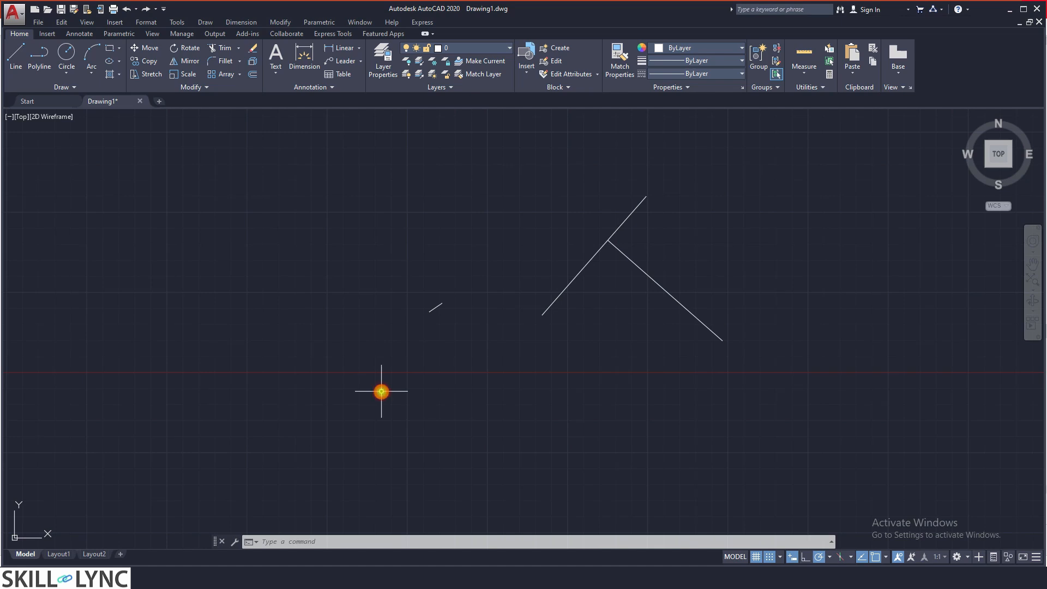
{"action": "type", "text": "limits"}
{"action": "key", "text": "Return"}
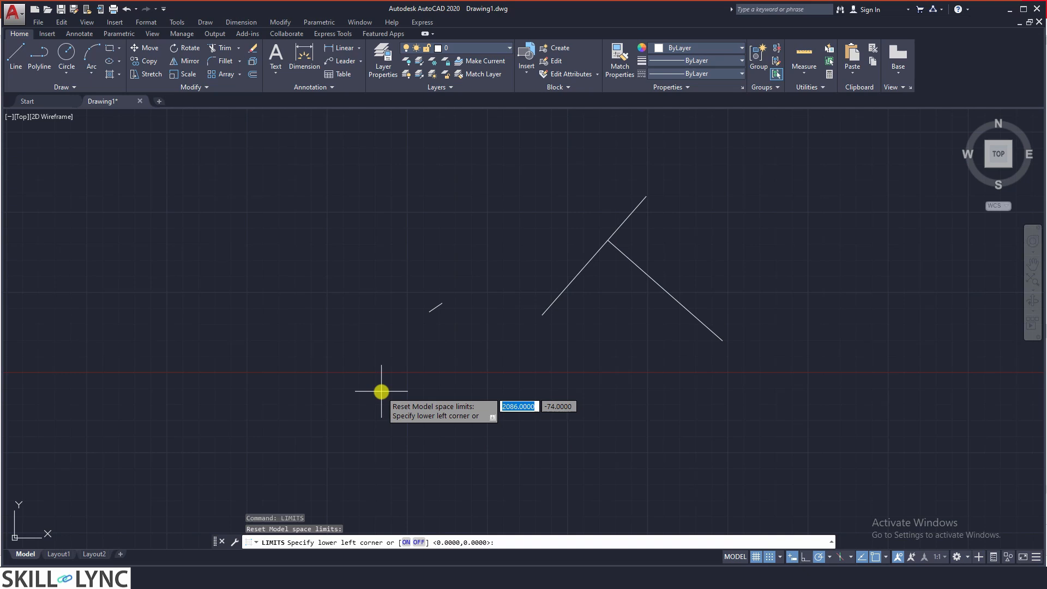
{"action": "type", "text": "on"}
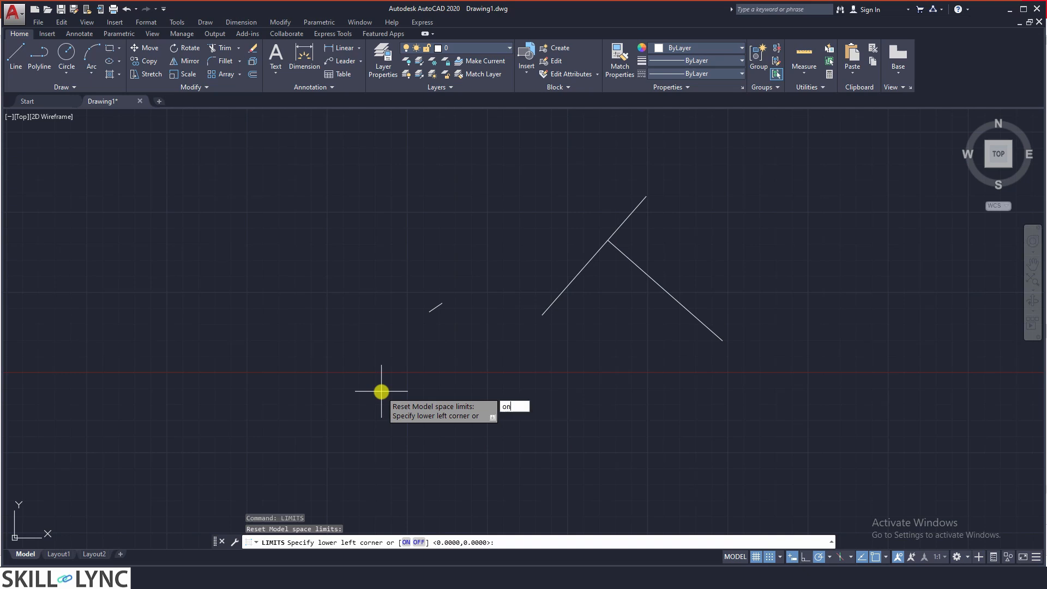
{"action": "key", "text": "Return"}
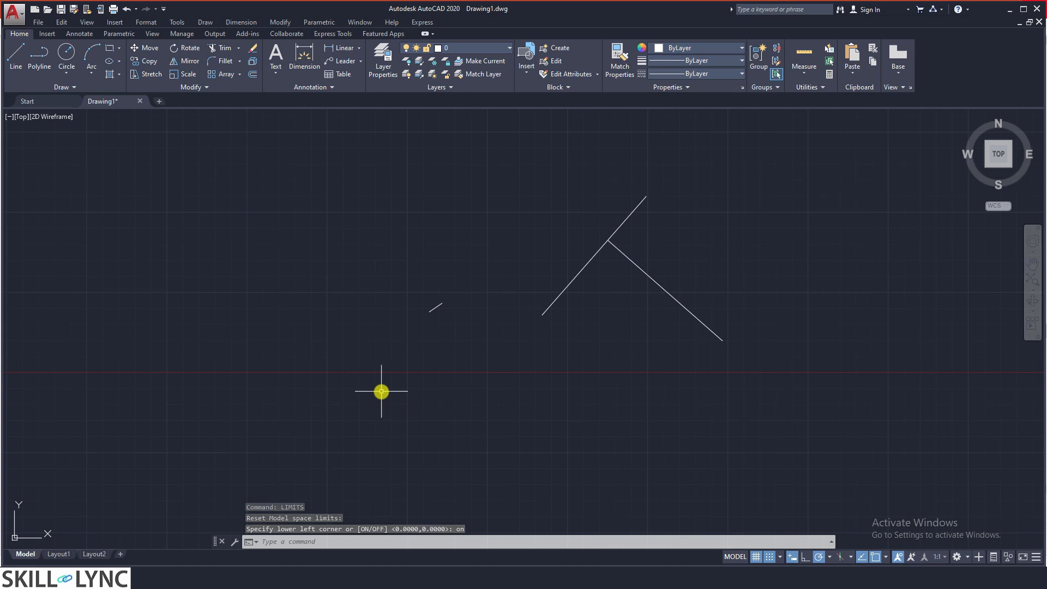
Set the model space limits with the lower left corner at 0,0 and the upper right corner at 100,100
{"action": "type", "text": "limits"}
{"action": "key", "text": "Return"}
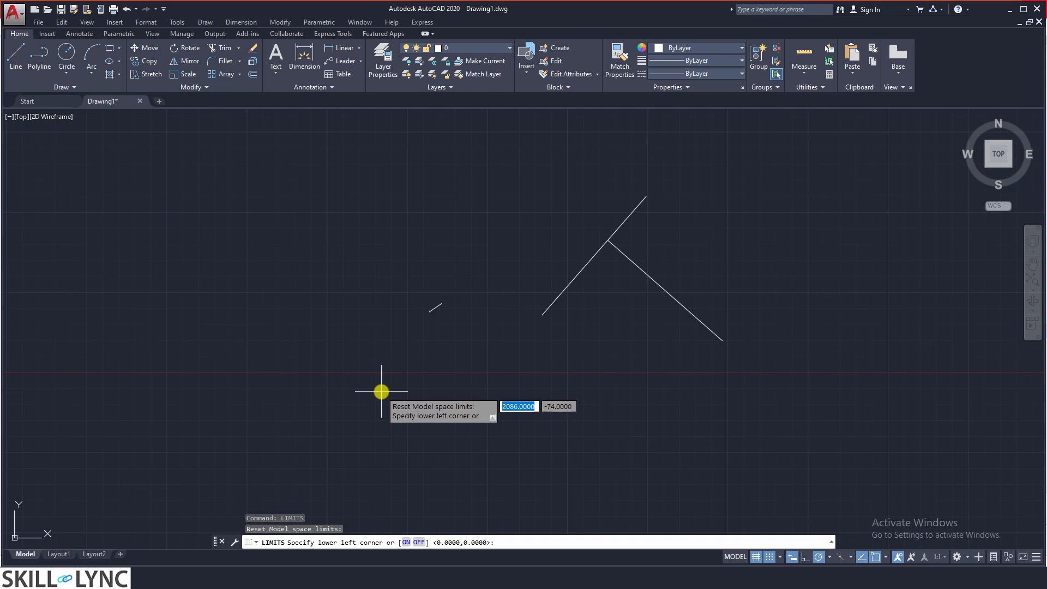
{"action": "type", "text": "0,0"}
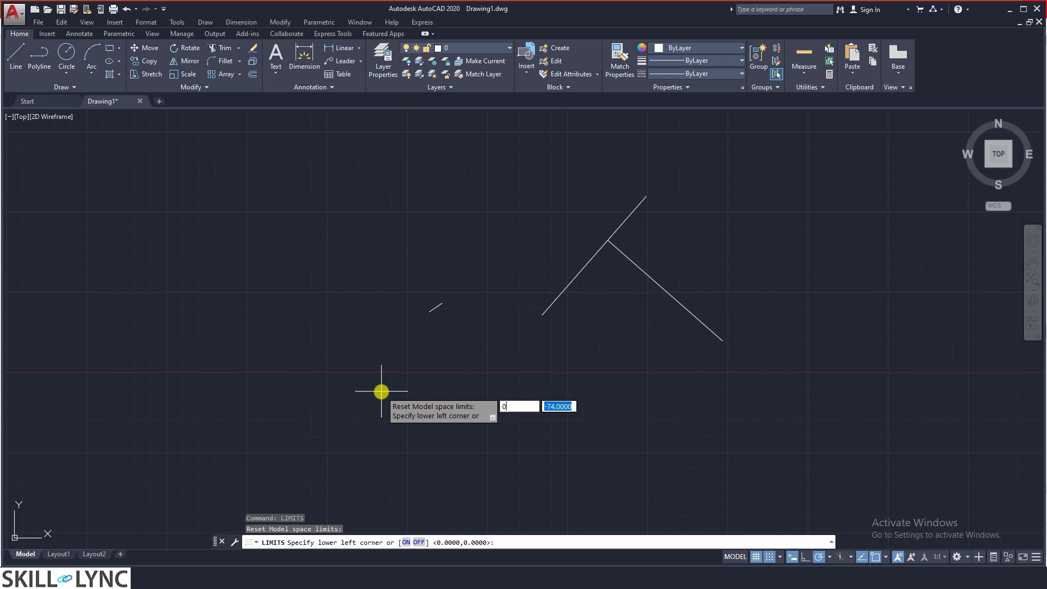
{"action": "key", "text": "Return"}
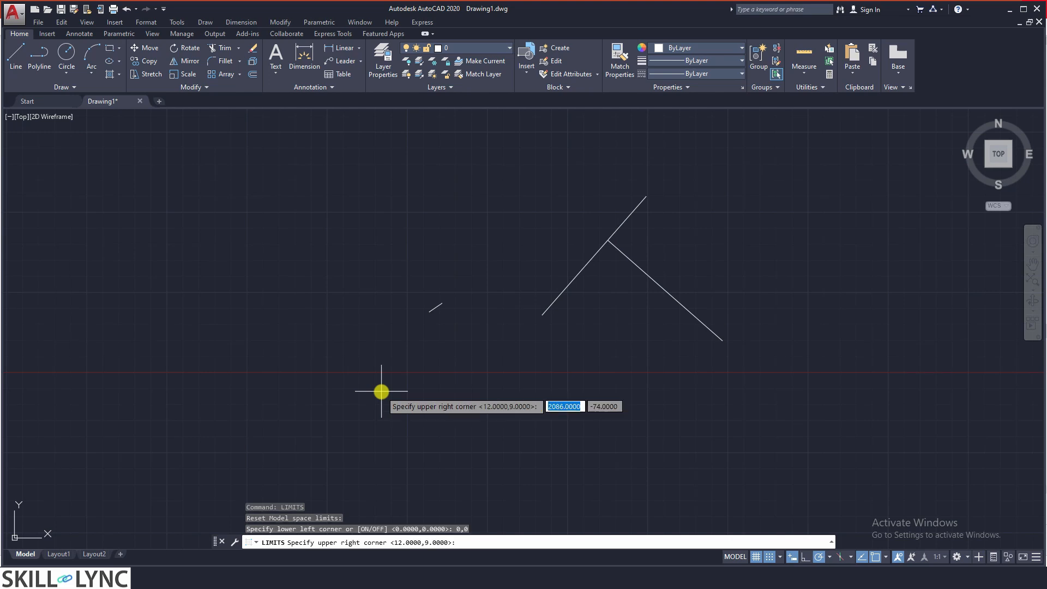
{"action": "type", "text": "100"}
{"action": "key", "text": "Tab"}
{"action": "type", "text": "100"}
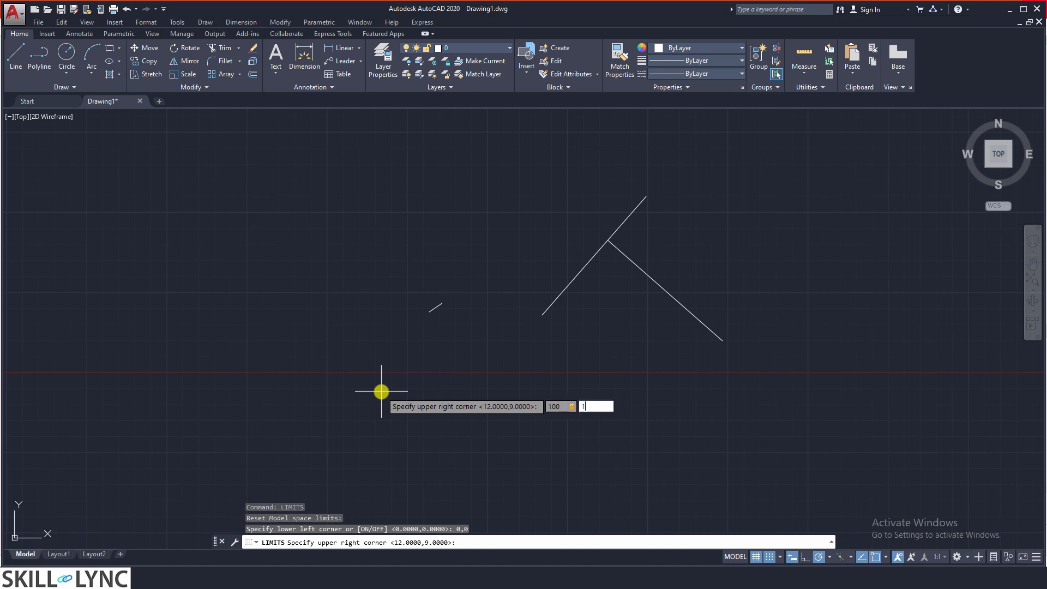
{"action": "key", "text": "Return"}
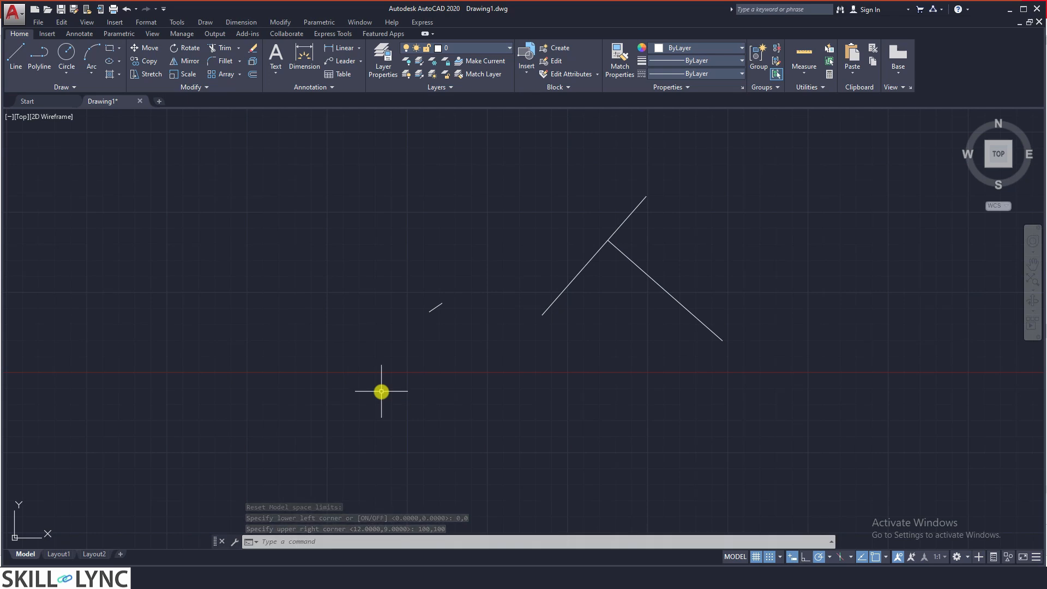
Try to draw a circle centred at 150,150, outside the model space limits, and review the attempt in the command history before cancelling
{"action": "type", "text": "c"}
{"action": "key", "text": "Return"}
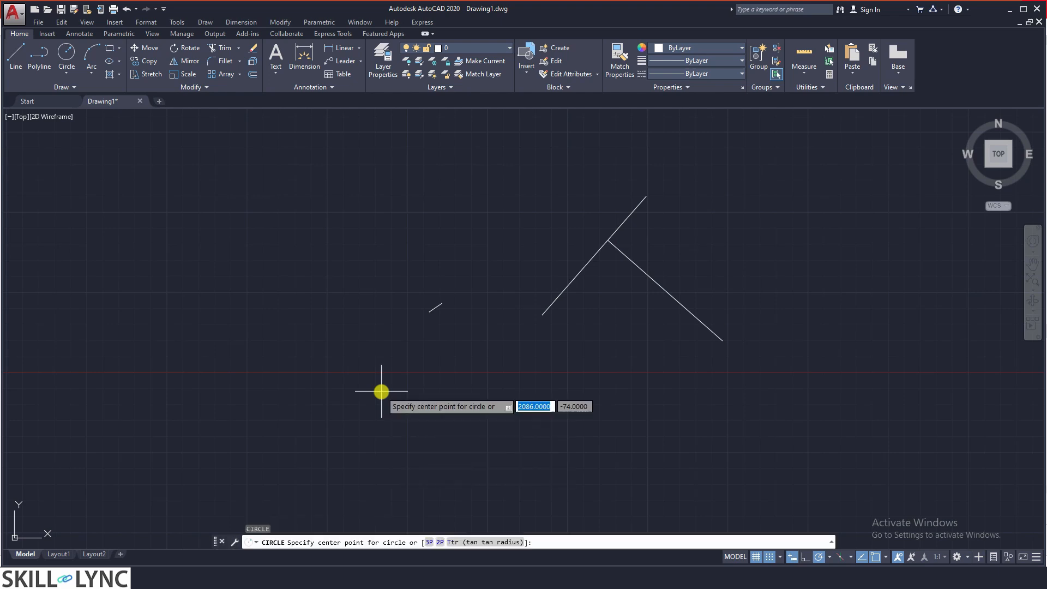
{"action": "type", "text": "150,15"}
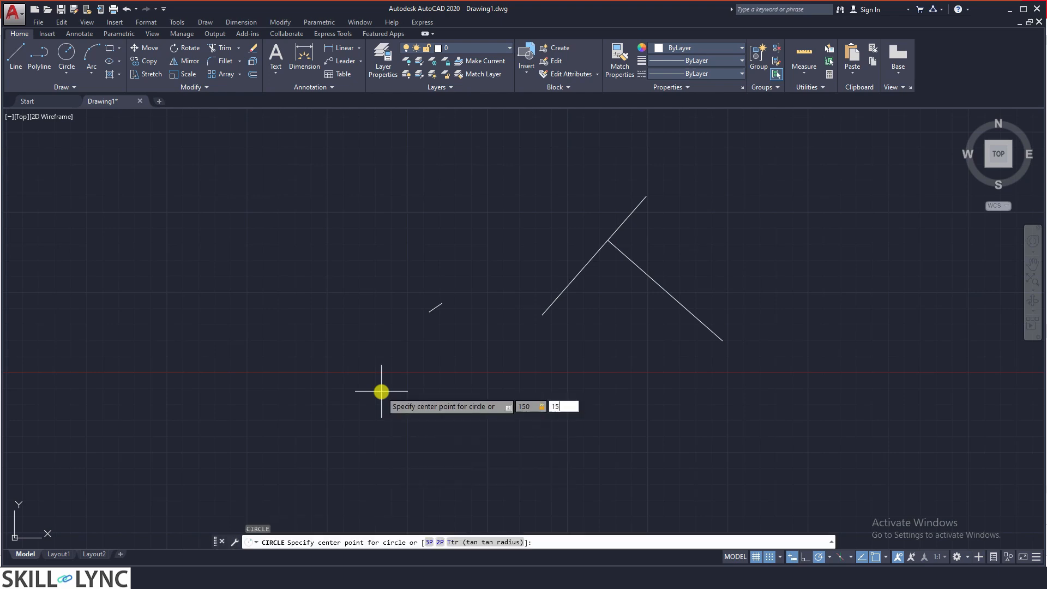
{"action": "type", "text": "0"}
{"action": "key", "text": "Return"}
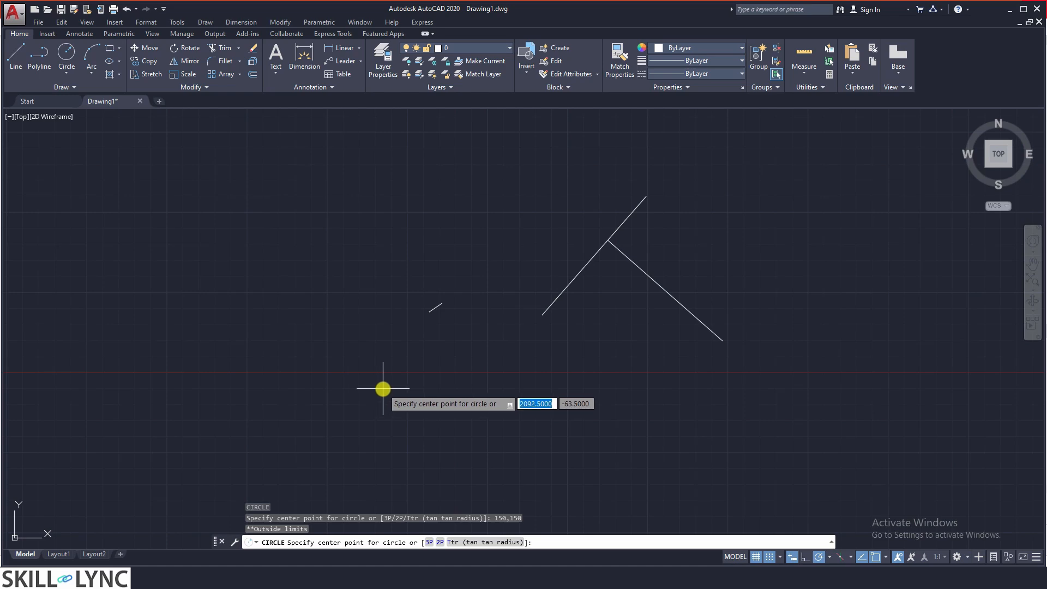
{"action": "left_click", "coordinate": [831, 542]}
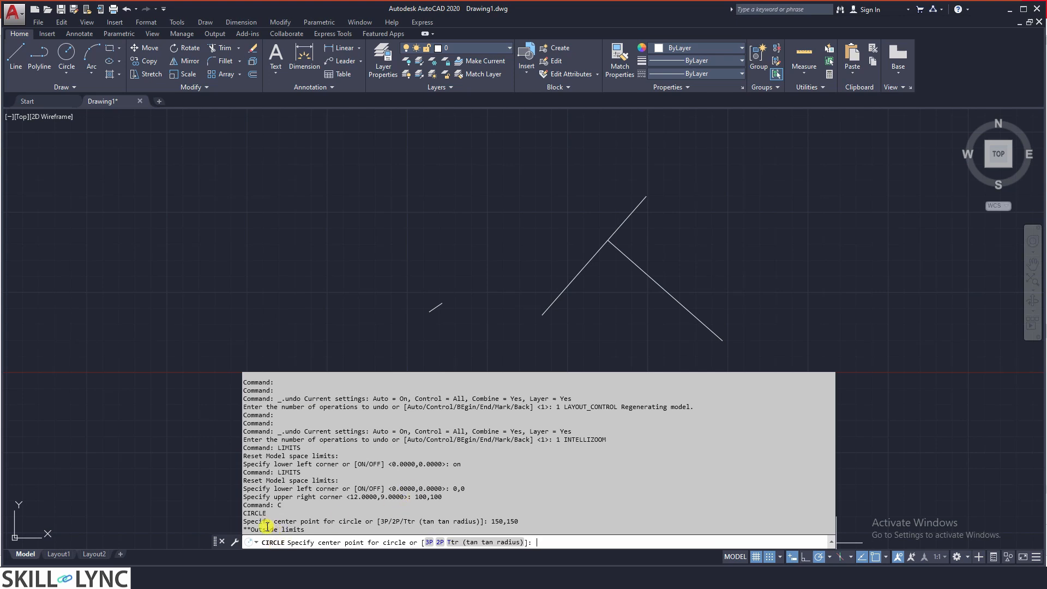
{"action": "left_click_drag", "start_coordinate": [488, 521], "coordinate": [518, 522]}
{"action": "key", "text": "Escape"}
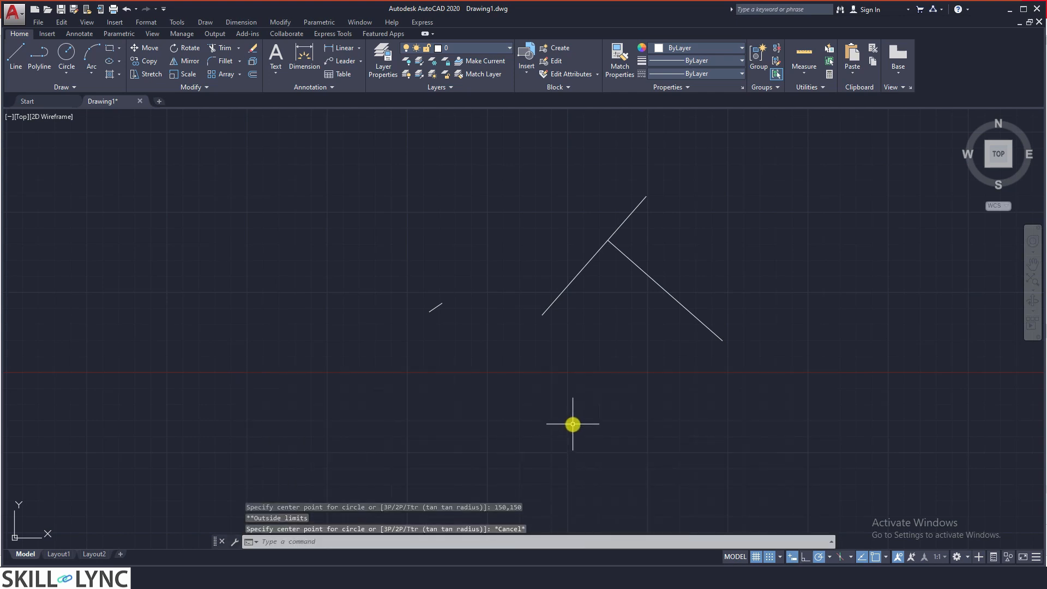
Start the Drawing Limits command and cancel it without entering new limits
{"action": "left_click", "coordinate": [146, 22]}
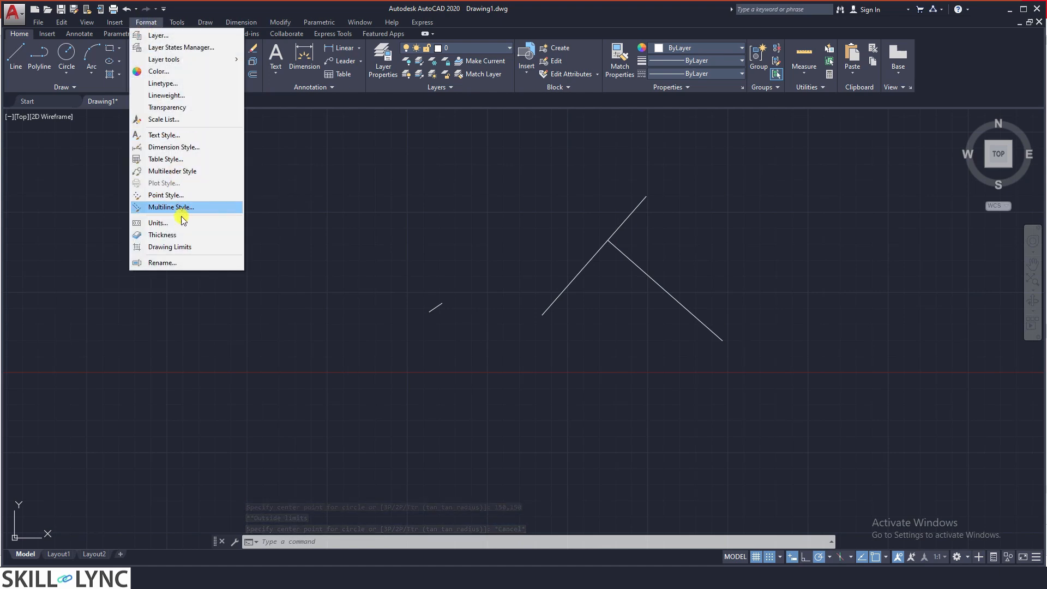
{"action": "left_click", "coordinate": [180, 247]}
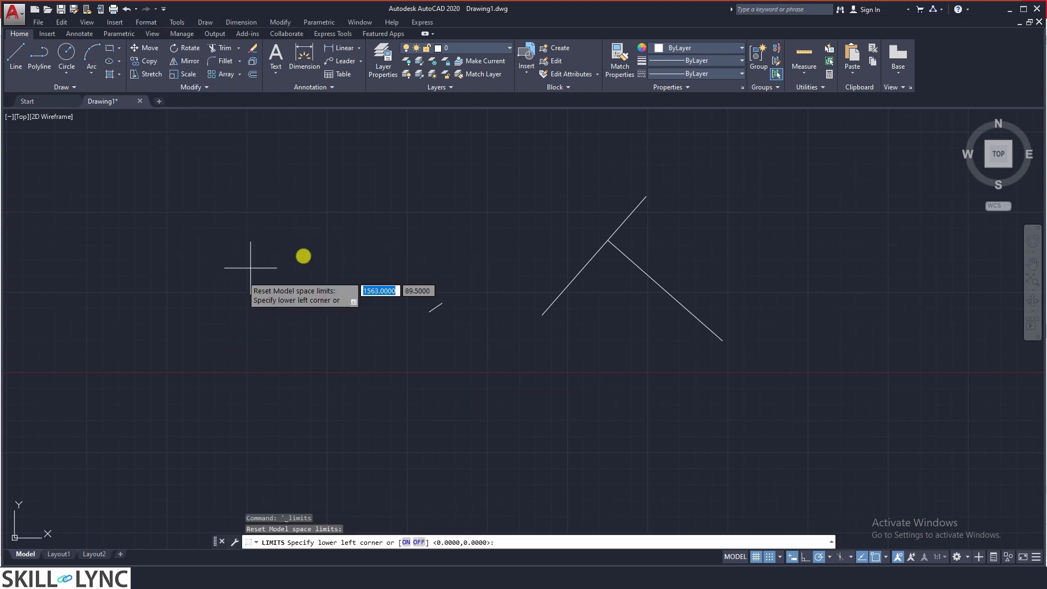
{"action": "key", "text": "Escape"}
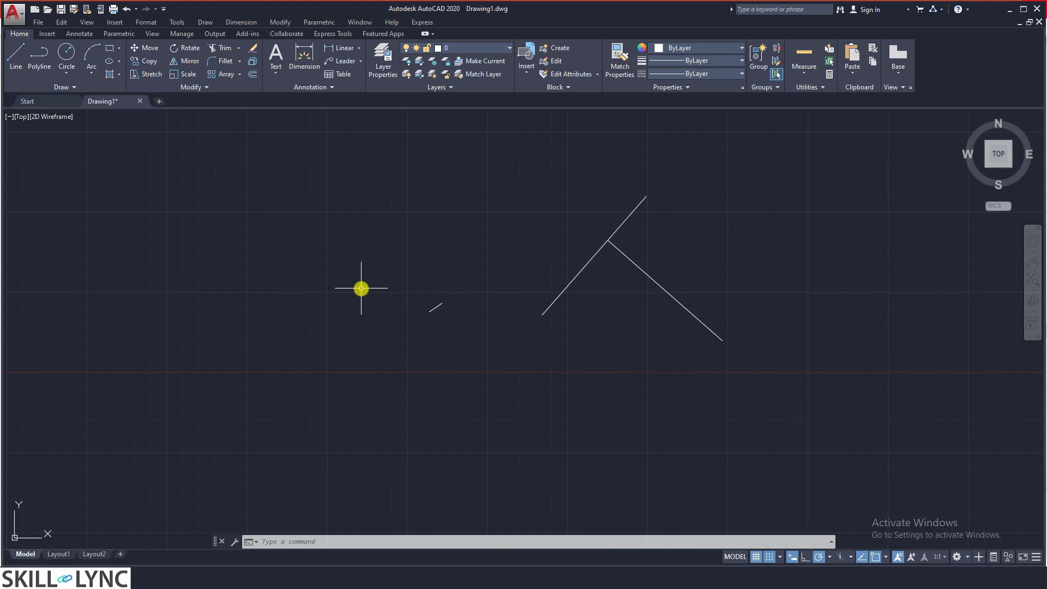
Open the drawing units settings, try the Architectural length type and set it back to Decimal
{"action": "type", "text": "UNITS"}
{"action": "key", "text": "Return"}
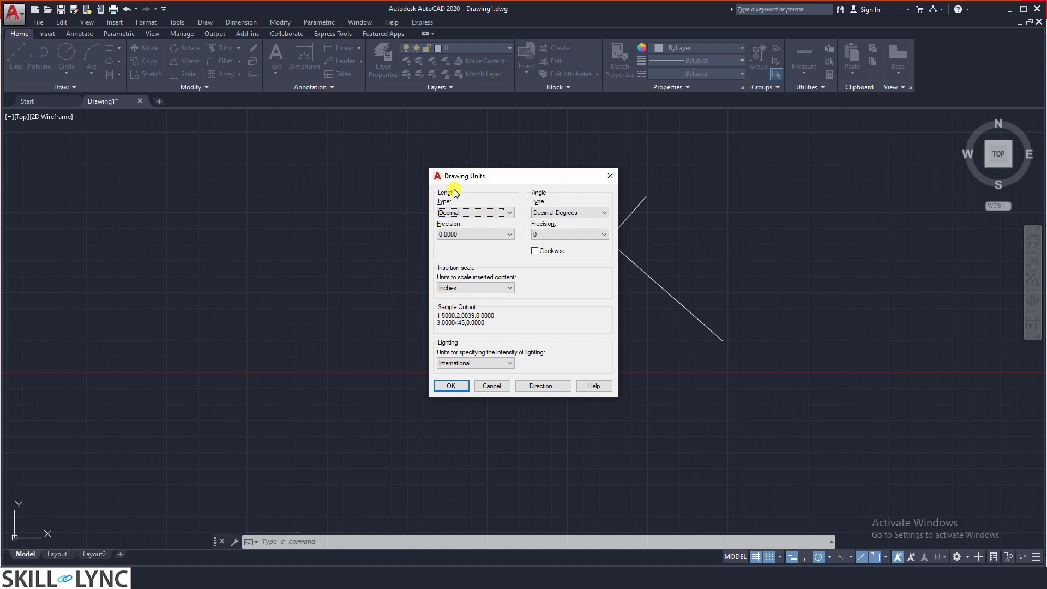
{"action": "left_click", "coordinate": [510, 214]}
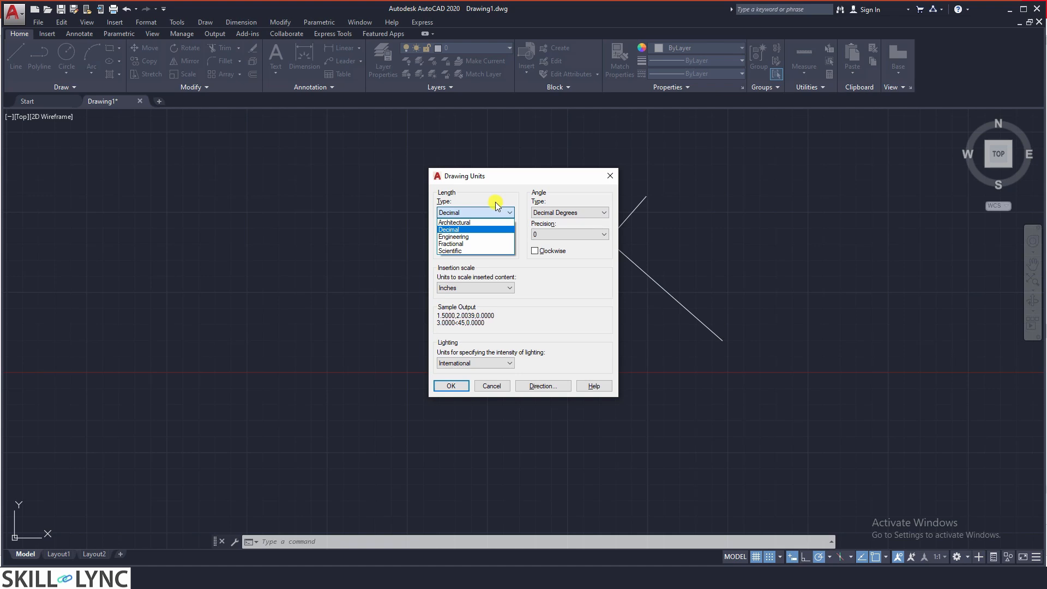
{"action": "left_click", "coordinate": [478, 223]}
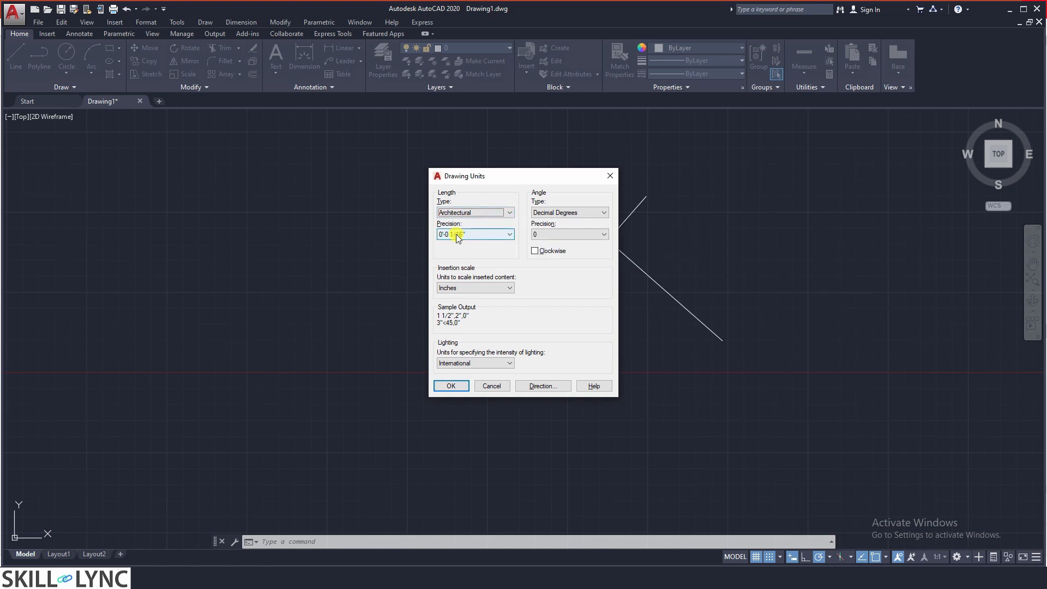
{"action": "left_click", "coordinate": [483, 212]}
{"action": "left_click", "coordinate": [468, 229]}
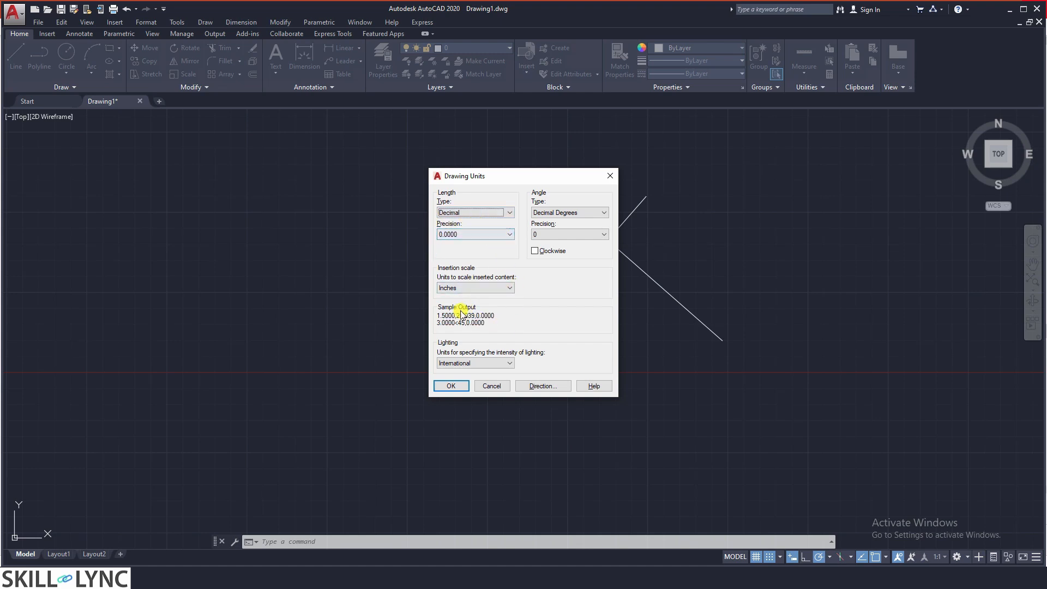
Switch the length type to Engineering and look at its precision setting
{"action": "left_click", "coordinate": [495, 212]}
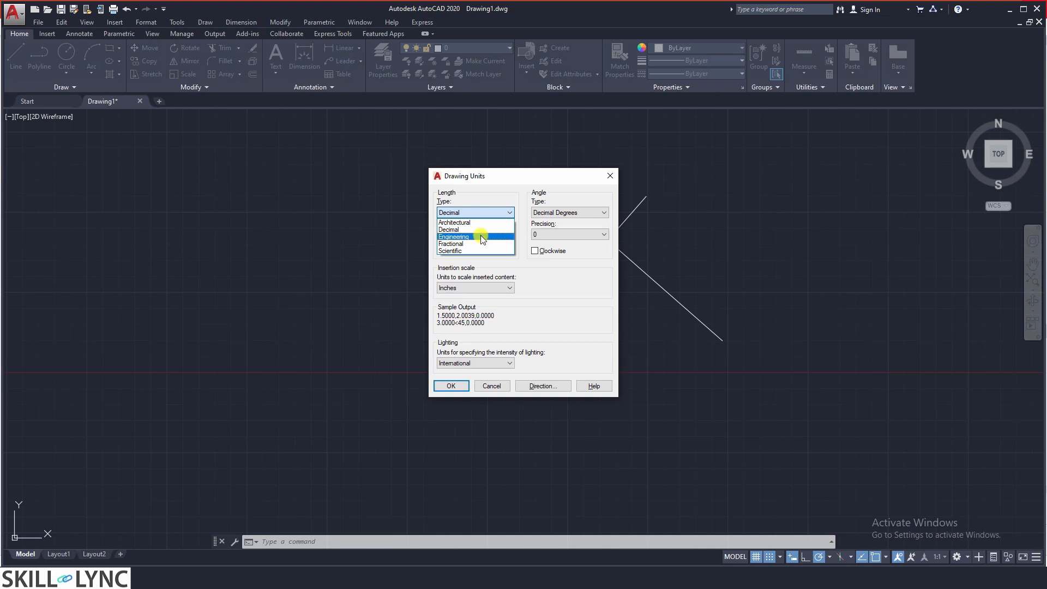
{"action": "left_click", "coordinate": [482, 238]}
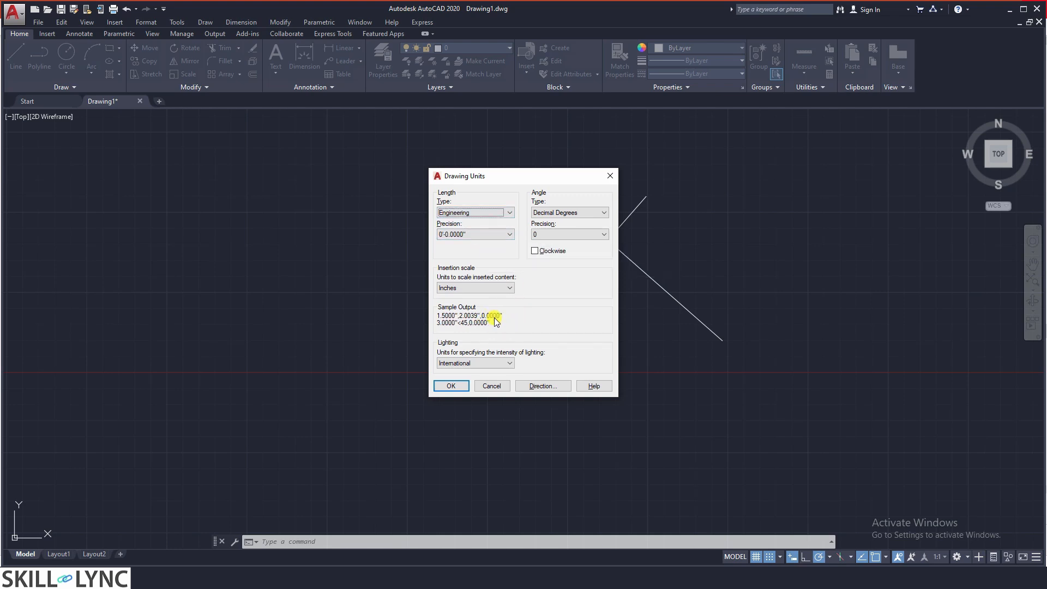
{"action": "left_click", "coordinate": [478, 234]}
{"action": "left_click", "coordinate": [508, 234]}
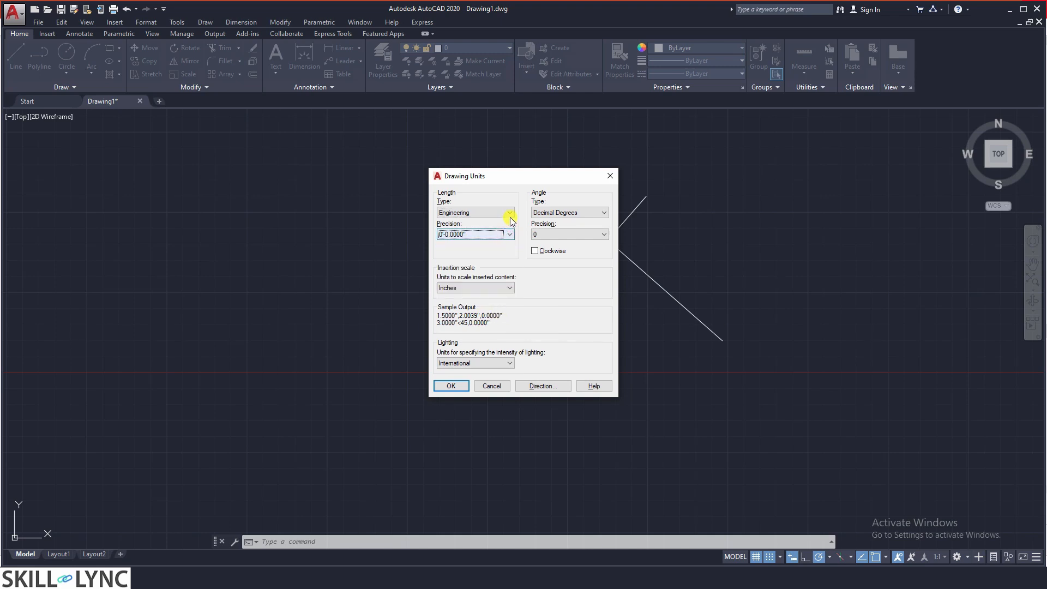
Switch the length type to Fractional with a precision of 0 1/16
{"action": "left_click", "coordinate": [508, 213]}
{"action": "left_click", "coordinate": [489, 244]}
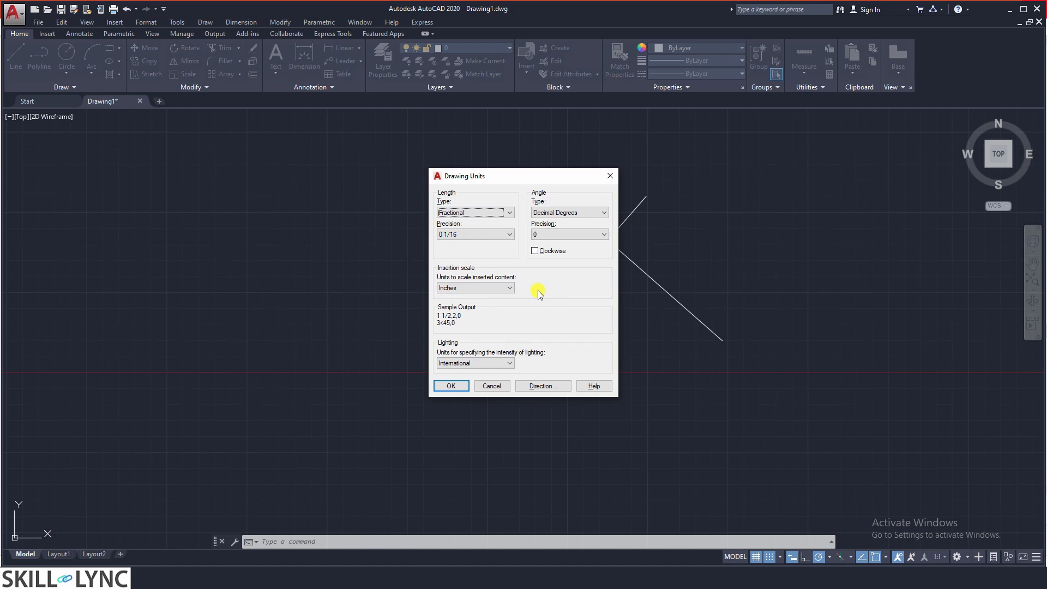
{"action": "left_click", "coordinate": [501, 233]}
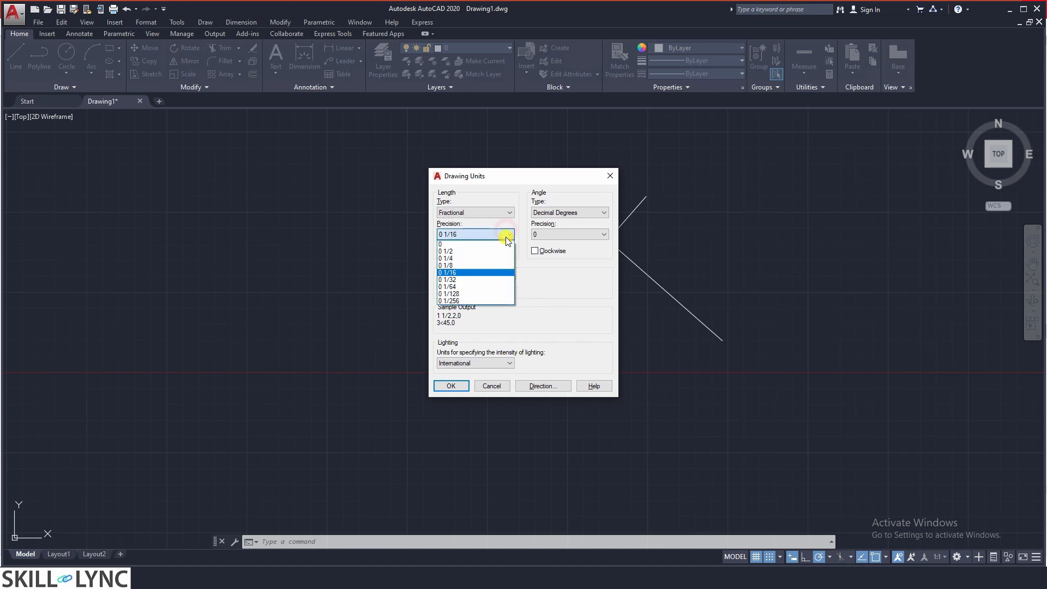
{"action": "left_click", "coordinate": [489, 273]}
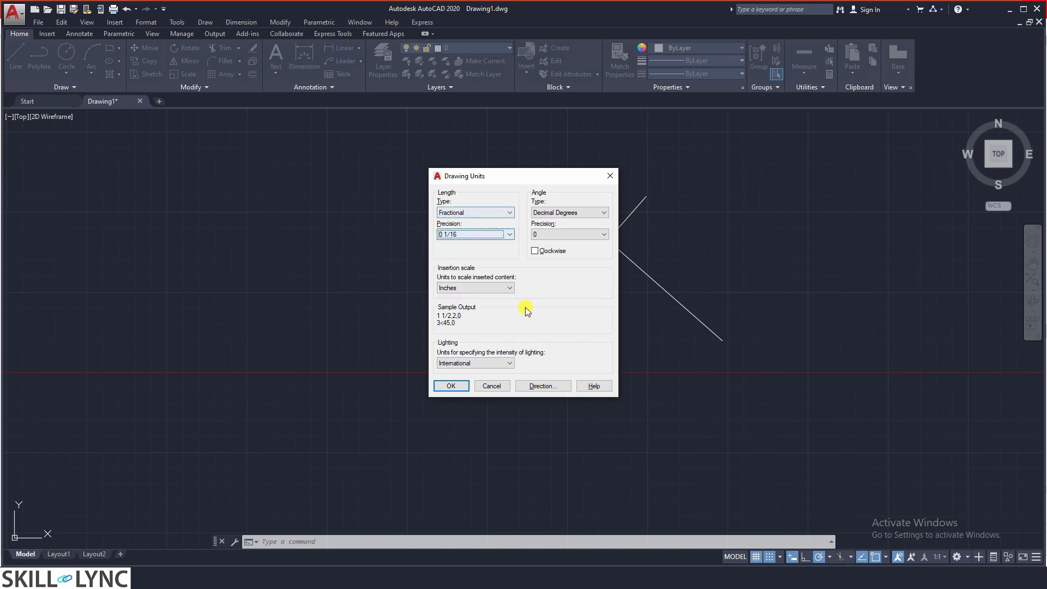
Switch the length type to Scientific and examine its available precision formats
{"action": "left_click", "coordinate": [510, 212]}
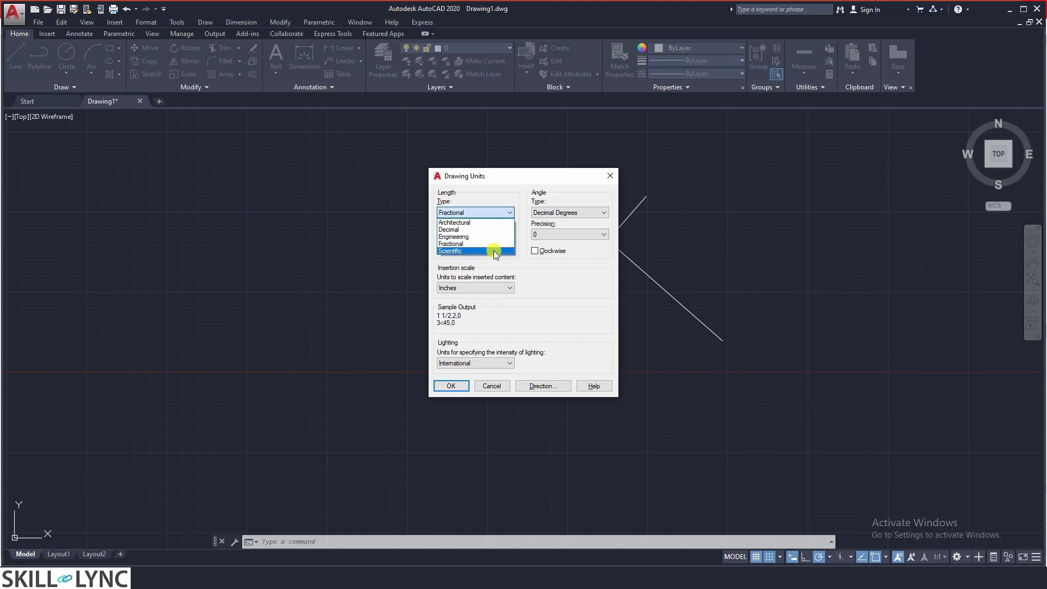
{"action": "left_click", "coordinate": [493, 251]}
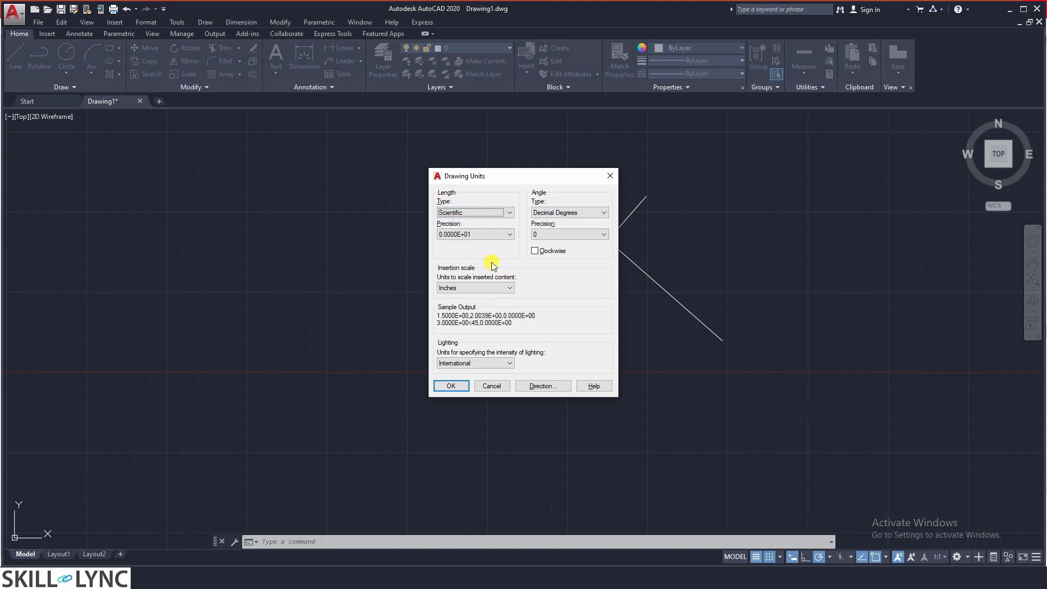
{"action": "left_click", "coordinate": [510, 213]}
{"action": "left_click", "coordinate": [510, 212]}
{"action": "left_click", "coordinate": [510, 235]}
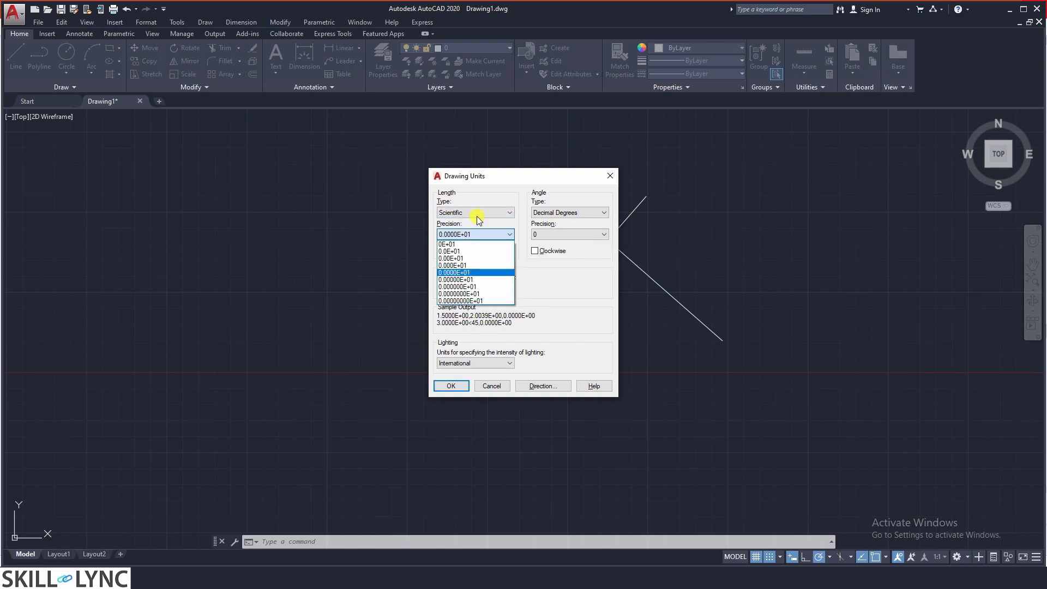
{"action": "left_click", "coordinate": [499, 235]}
Change the length type to Architectural and look at its precision choices
{"action": "left_click", "coordinate": [510, 212]}
{"action": "left_click", "coordinate": [499, 219]}
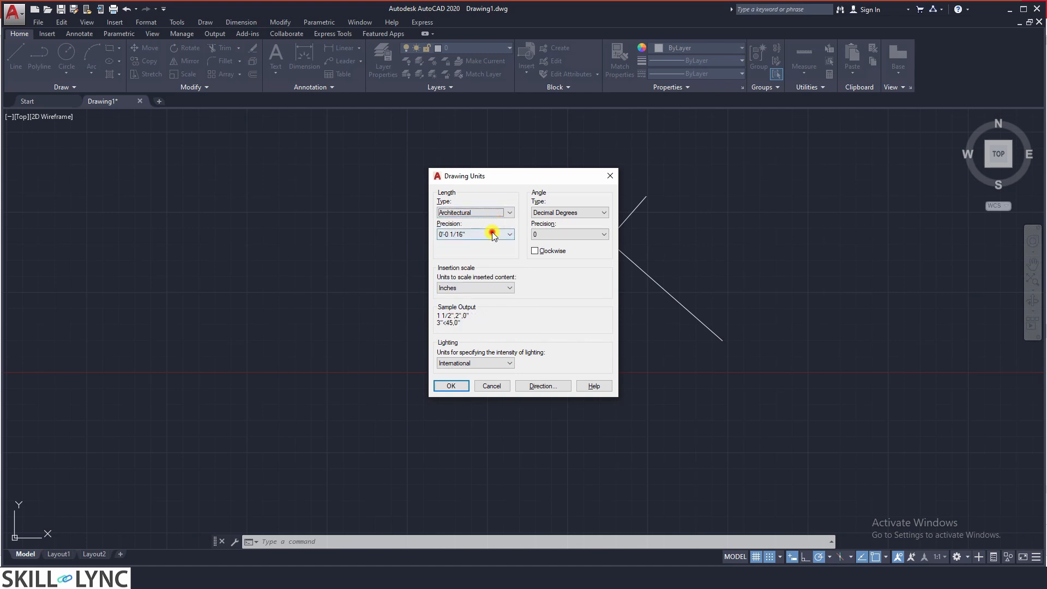
{"action": "left_click", "coordinate": [492, 234]}
{"action": "left_click", "coordinate": [493, 235]}
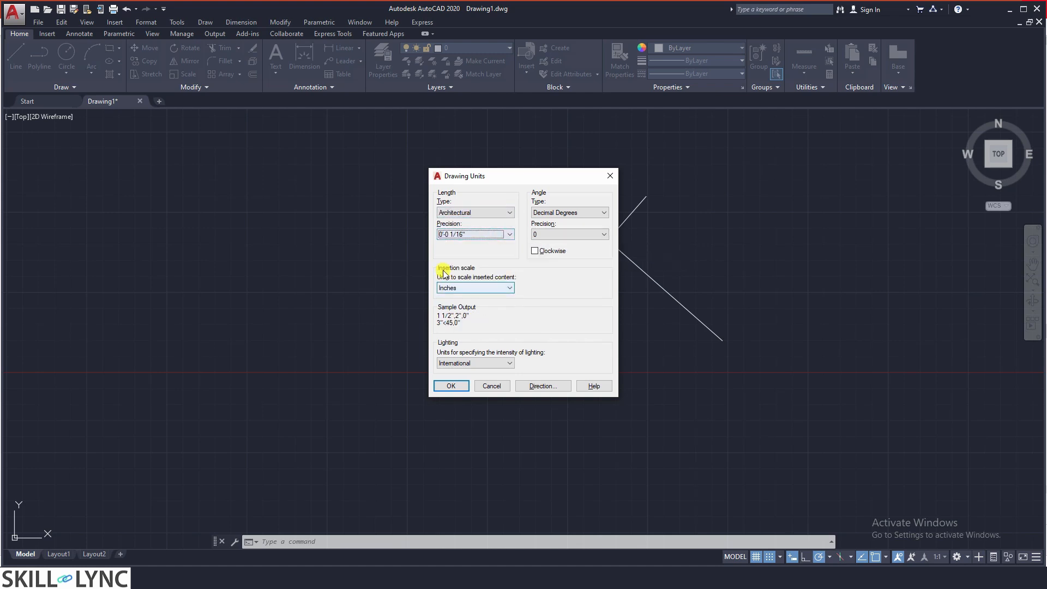
Set the angle type to Surveyor's Units and look at its precision choices
{"action": "left_click", "coordinate": [570, 213]}
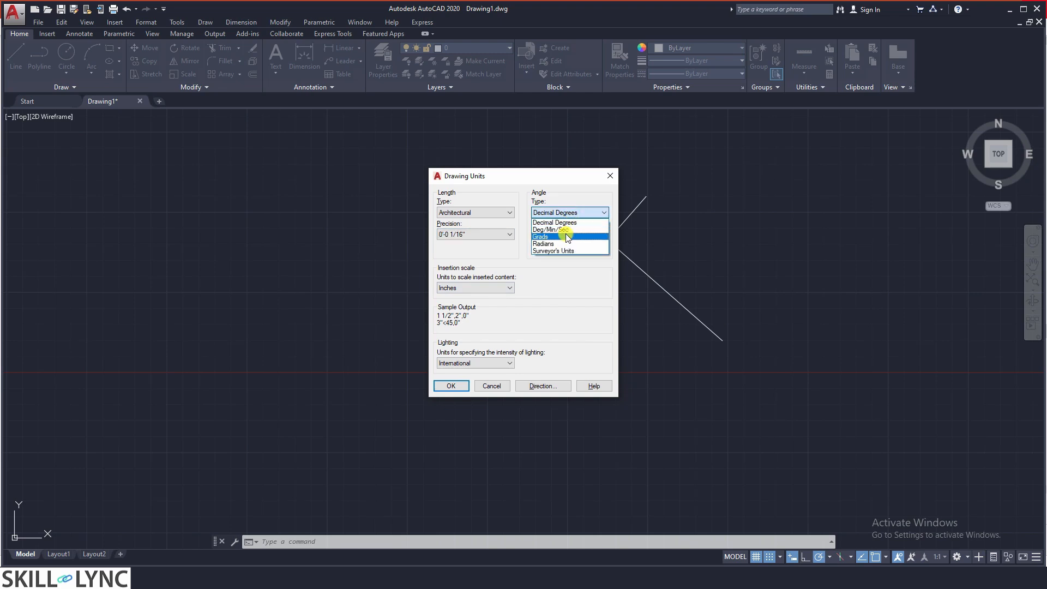
{"action": "left_click", "coordinate": [562, 251]}
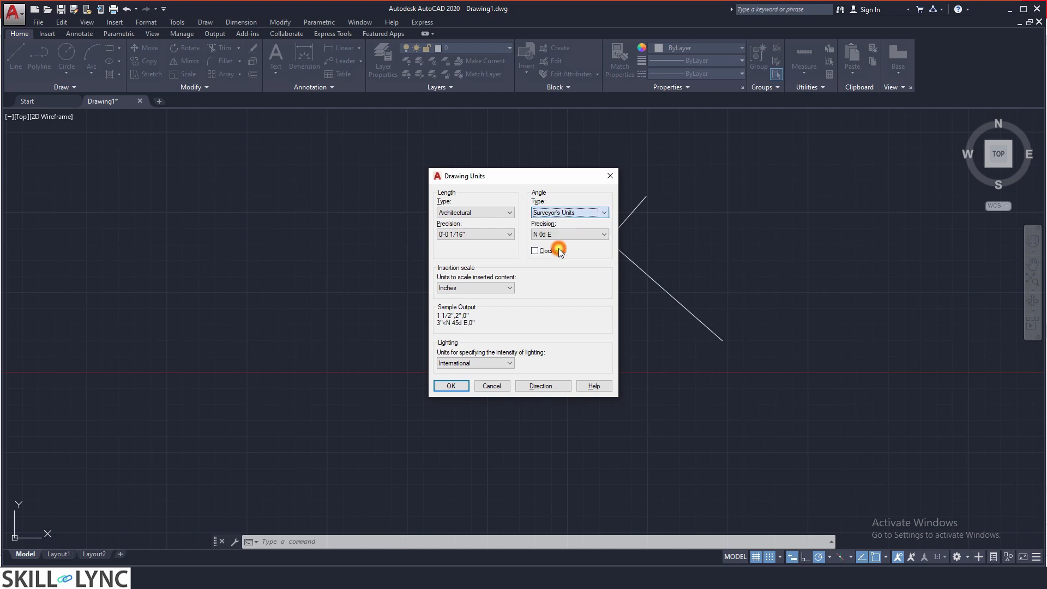
{"action": "left_click", "coordinate": [572, 234]}
{"action": "left_click", "coordinate": [573, 236]}
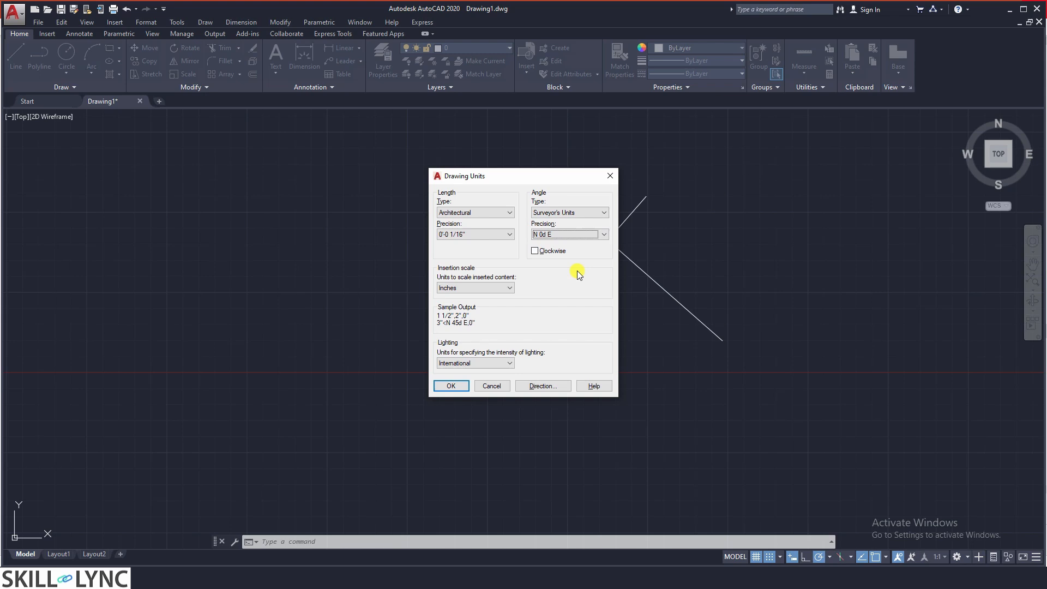
Toggle the clockwise direction for positive angles on and off, leaving it off
{"action": "left_click", "coordinate": [542, 250]}
{"action": "left_click", "coordinate": [545, 252]}
{"action": "left_click", "coordinate": [548, 250]}
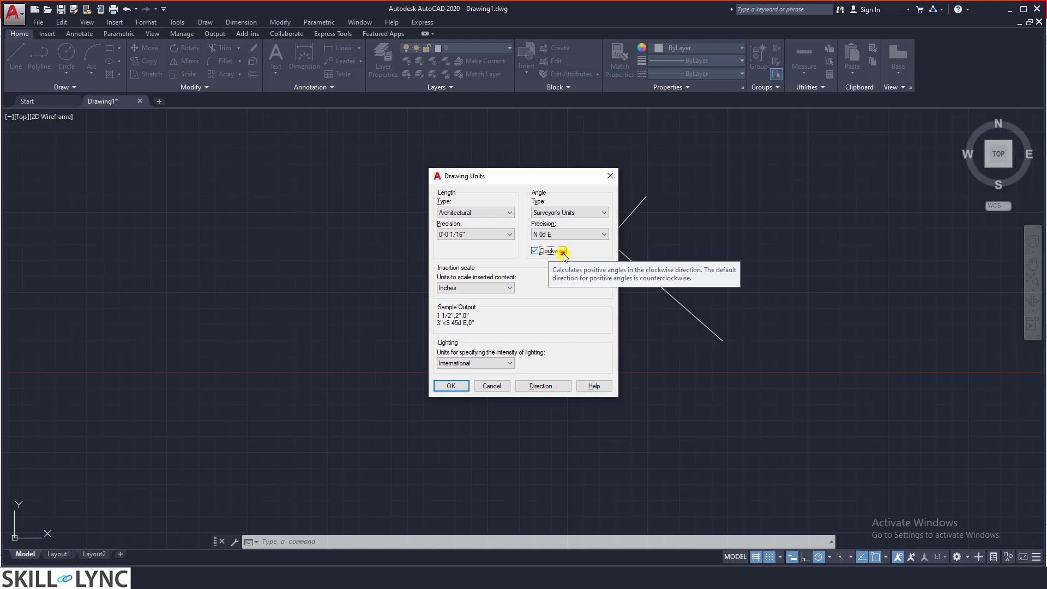
{"action": "left_click", "coordinate": [563, 254]}
Set the length type to Decimal and the angle type to Decimal Degrees
{"action": "left_click", "coordinate": [486, 217]}
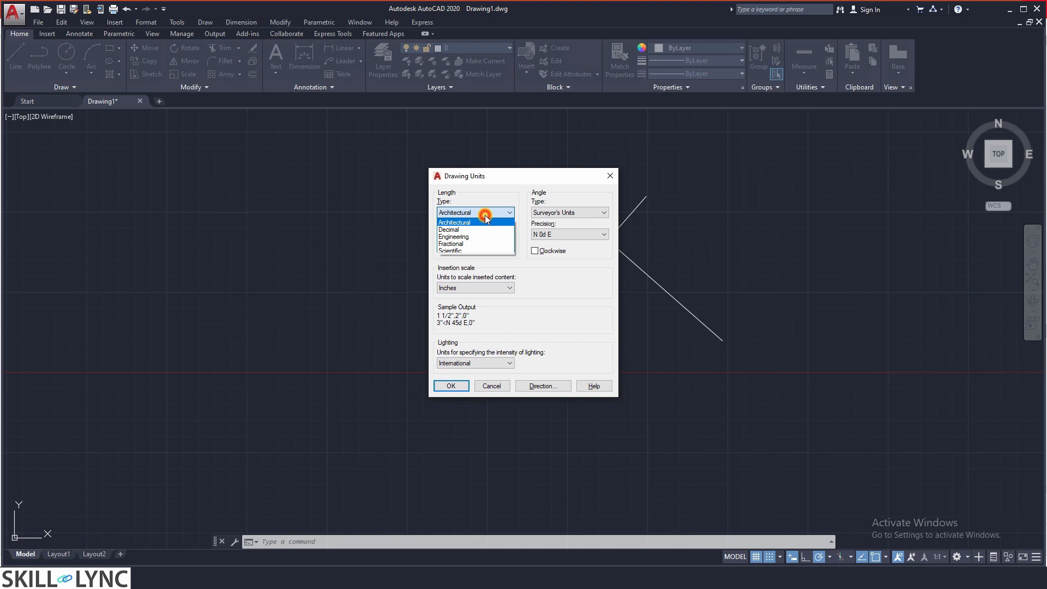
{"action": "left_click", "coordinate": [469, 230]}
{"action": "left_click", "coordinate": [573, 213]}
{"action": "left_click", "coordinate": [563, 223]}
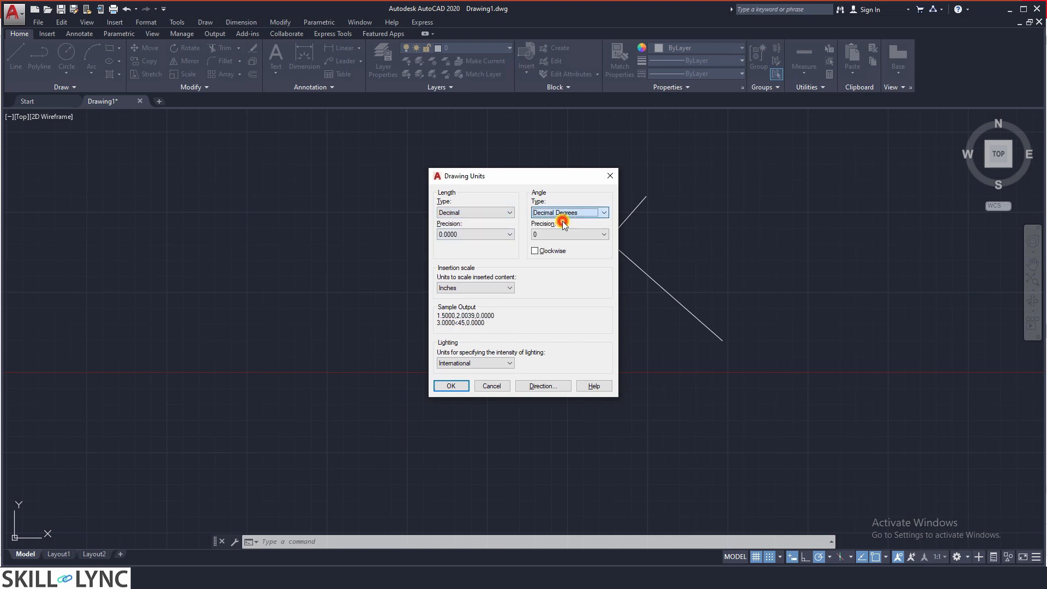
Try Meters and Kilometers as the insertion scale, then return it to Inches and accept the drawing units
{"action": "left_click", "coordinate": [497, 289]}
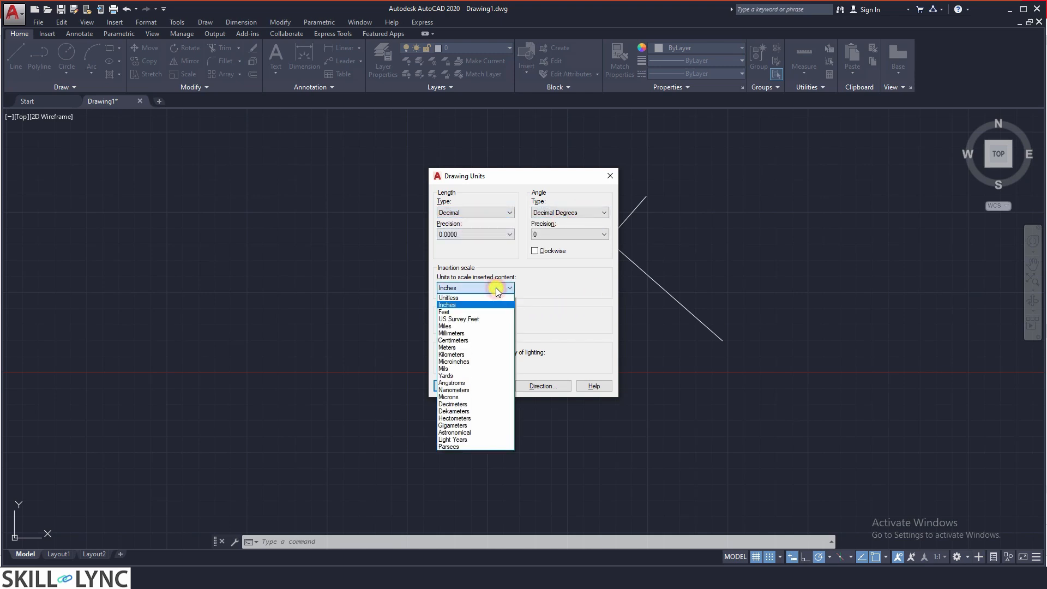
{"action": "left_click", "coordinate": [497, 290]}
{"action": "left_click", "coordinate": [496, 287]}
{"action": "left_click", "coordinate": [489, 348]}
{"action": "left_click", "coordinate": [496, 288]}
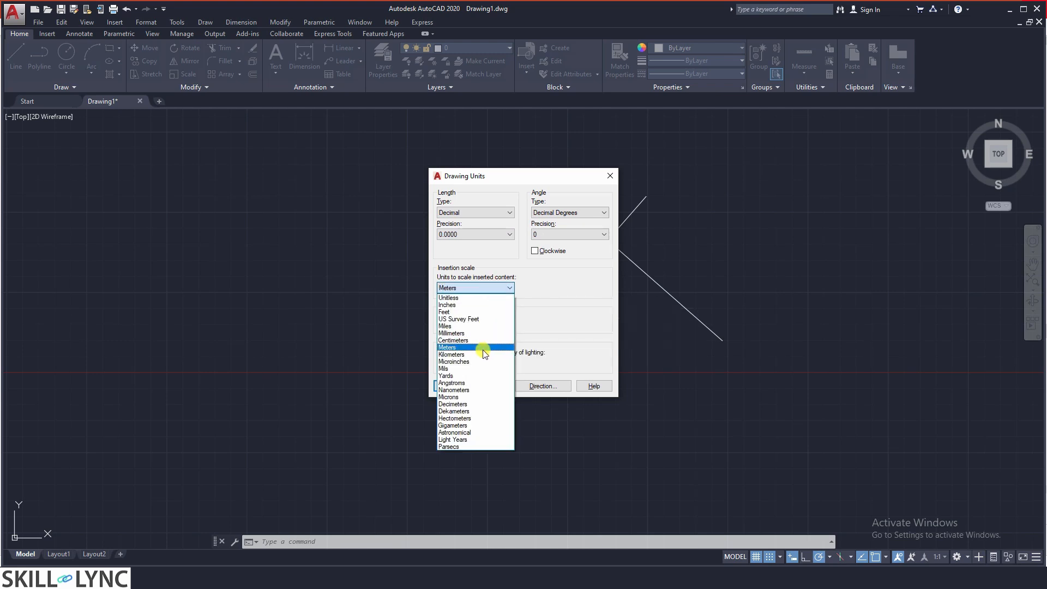
{"action": "left_click", "coordinate": [483, 354]}
{"action": "left_click", "coordinate": [483, 288]}
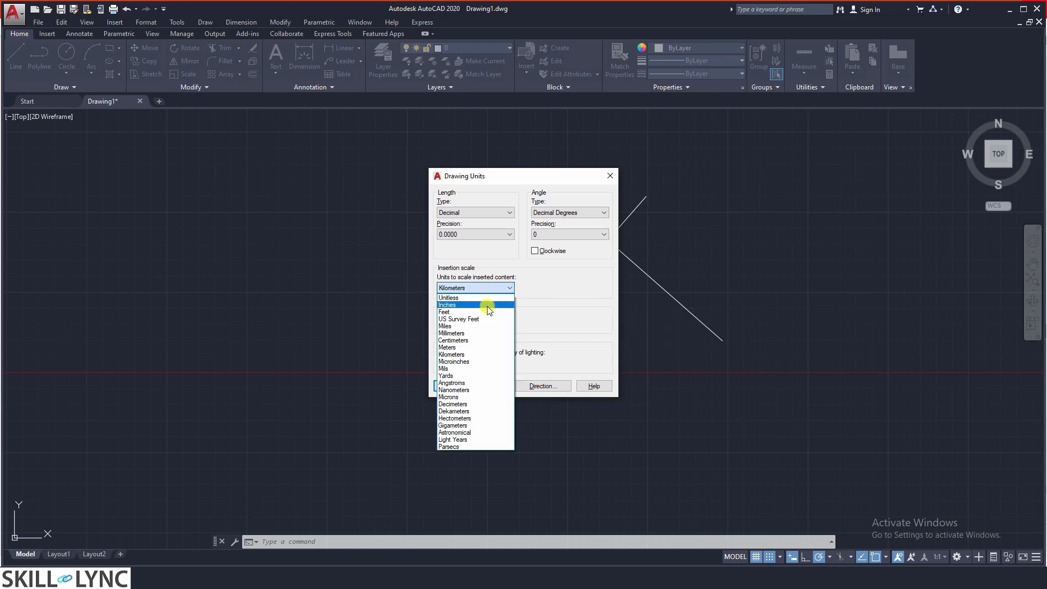
{"action": "left_click", "coordinate": [488, 306]}
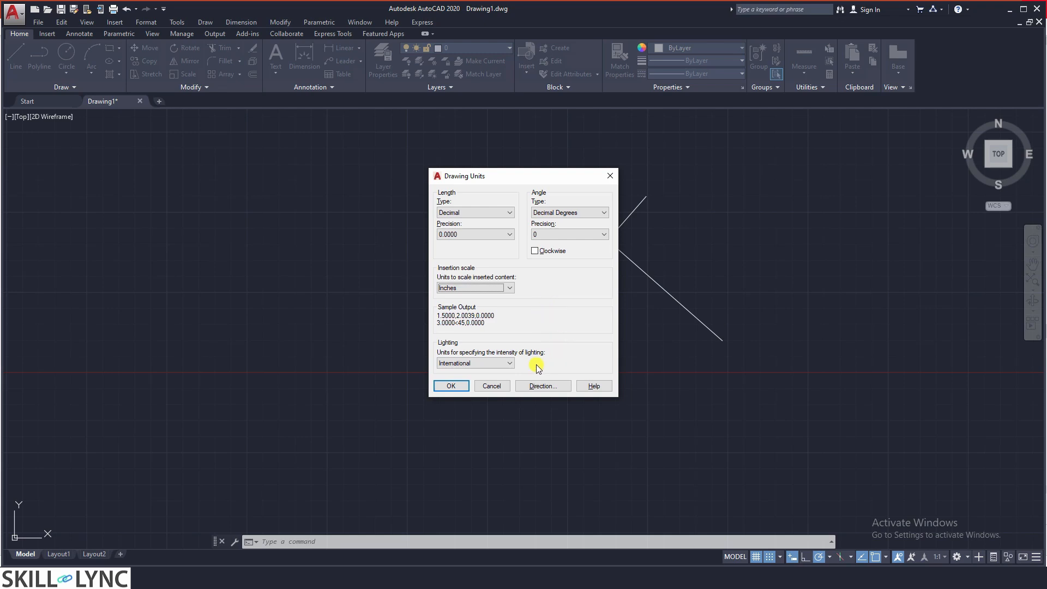
{"action": "left_click", "coordinate": [450, 387]}
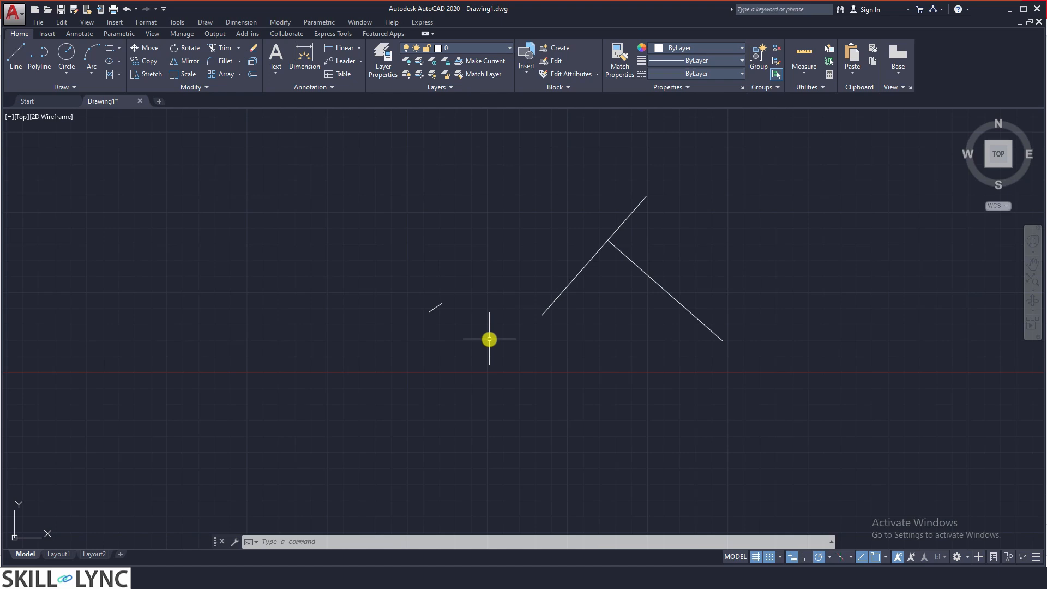
Erase the line branching down to the right from the long diagonal line and restore it with OOPS
{"action": "type", "text": "ERASE"}
{"action": "key", "text": "Return"}
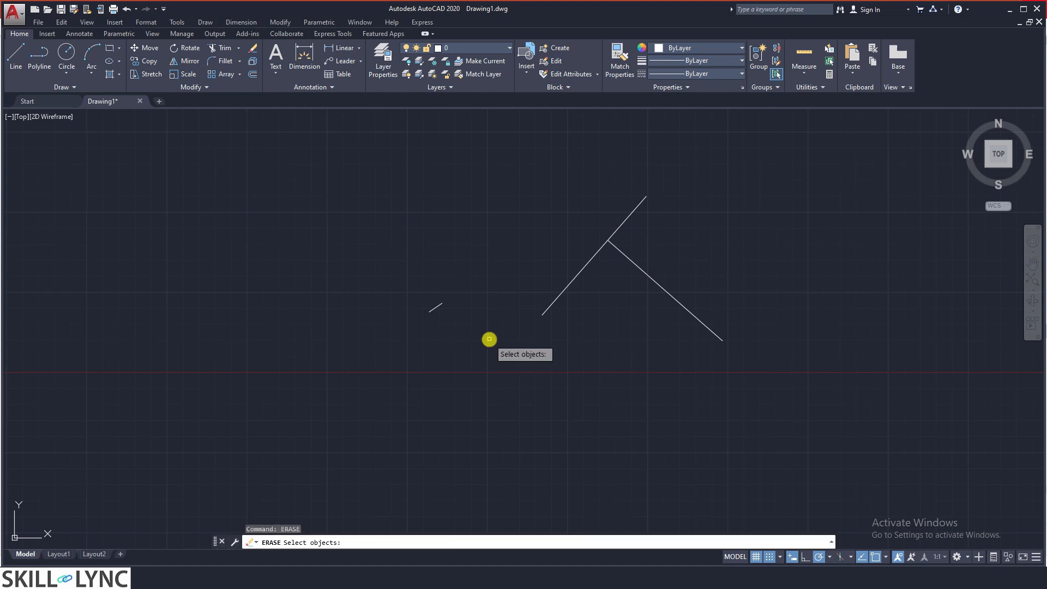
{"action": "left_click", "coordinate": [666, 293]}
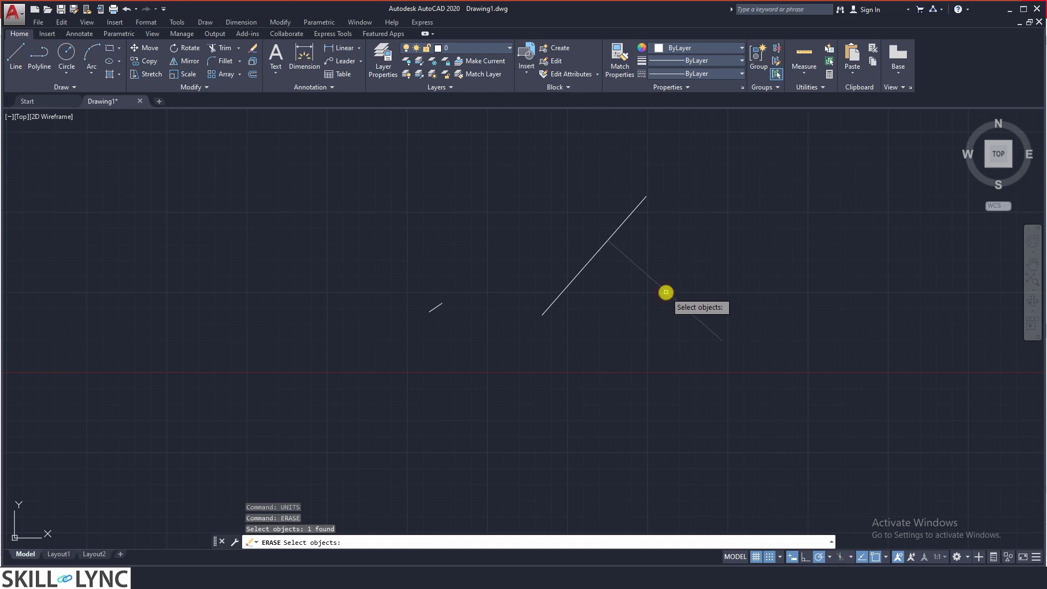
{"action": "key", "text": "Return"}
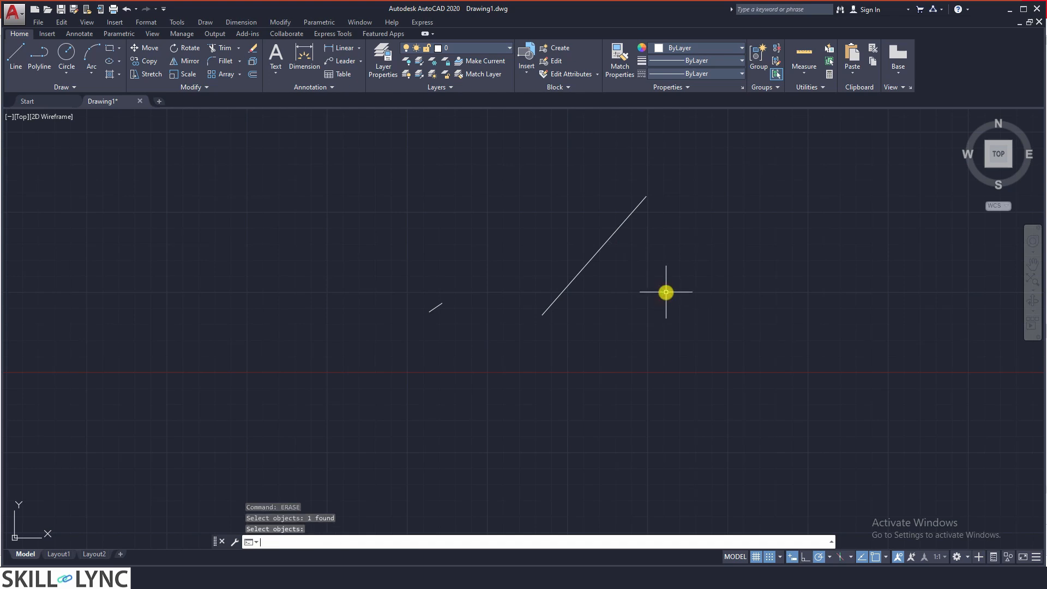
{"action": "type", "text": "oops"}
{"action": "key", "text": "Return"}
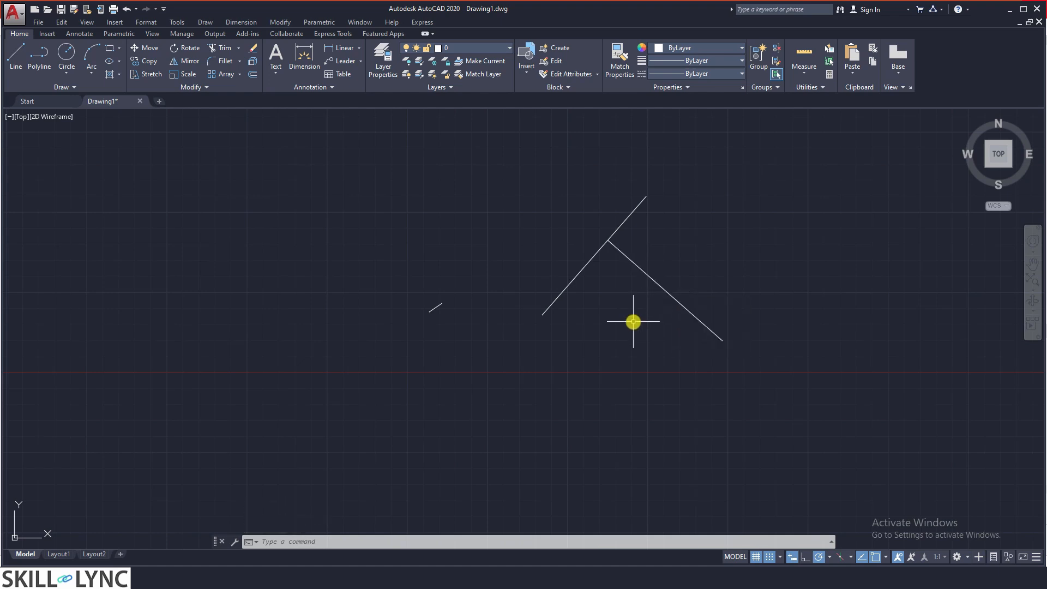
Undo the OOPS restoration of the erased line with U and redo it with REDO
{"action": "type", "text": "u"}
{"action": "key", "text": "Return"}
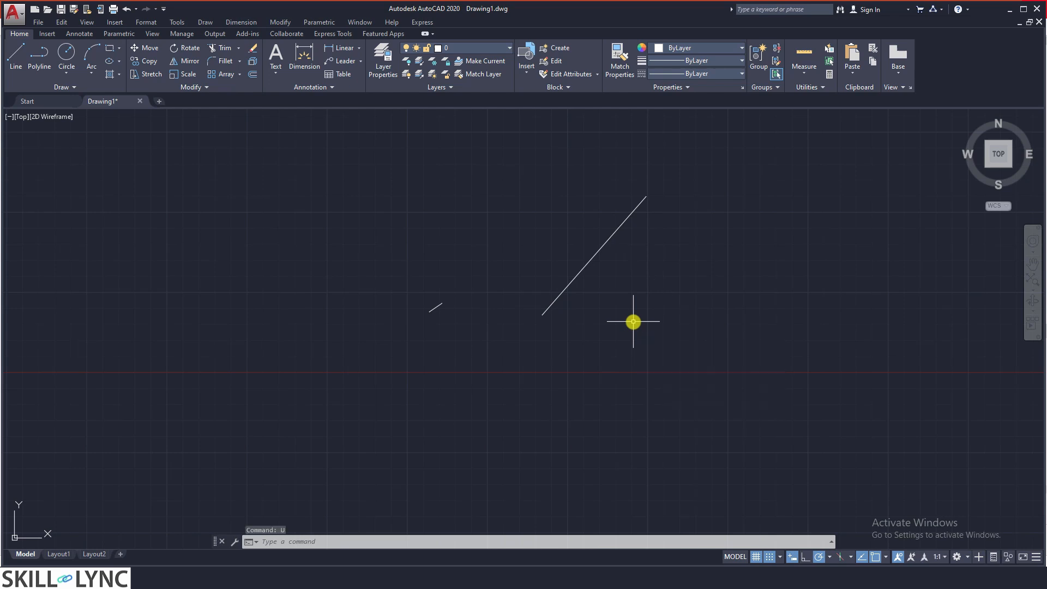
{"action": "type", "text": "redo"}
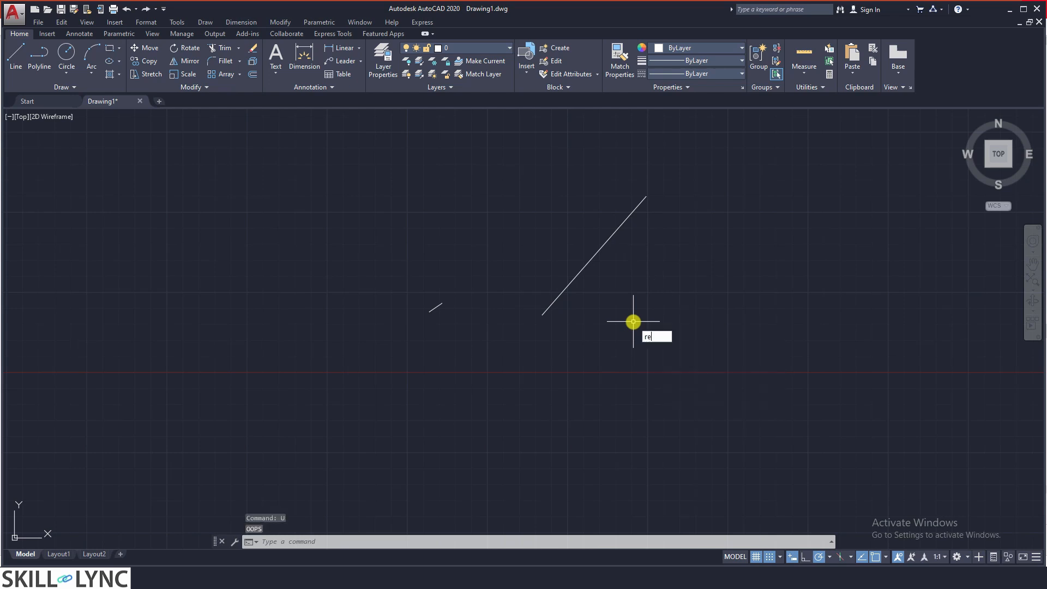
{"action": "key", "text": "Return"}
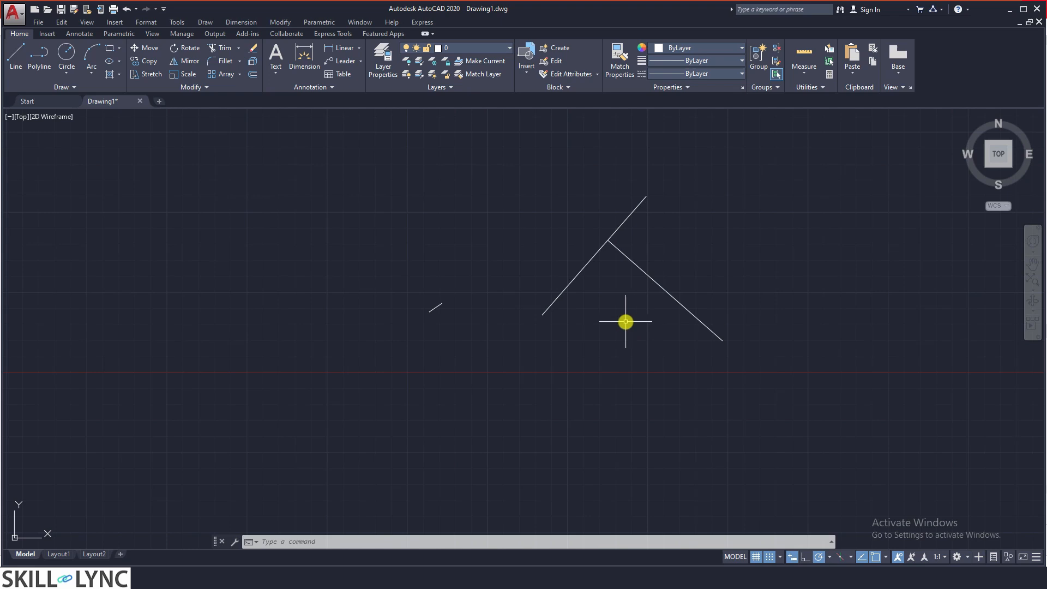
Undo the last 19 commands at once and review the undone operations in the command history
{"action": "left_click", "coordinate": [139, 11]}
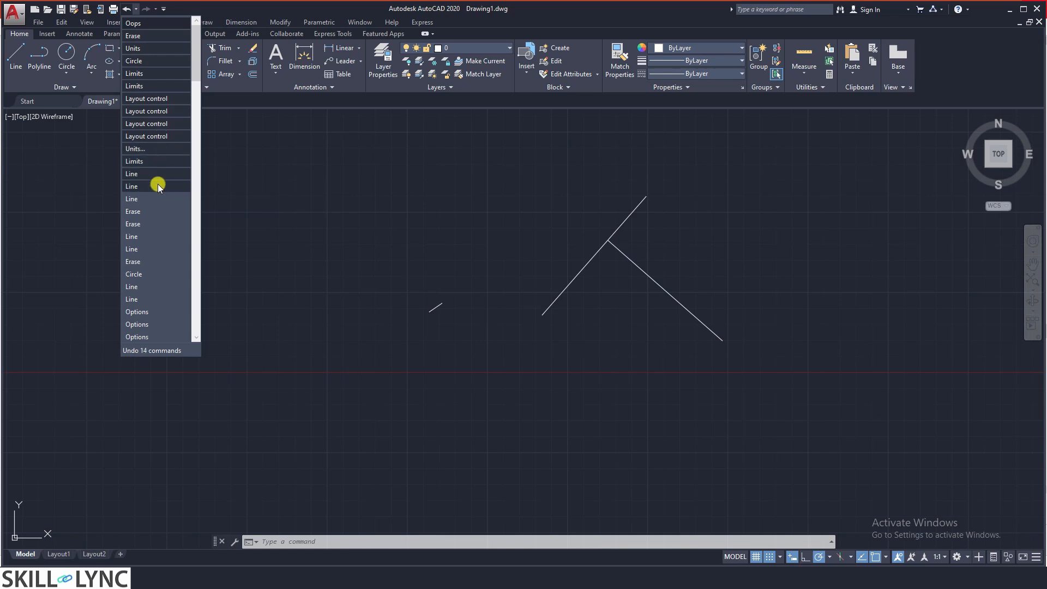
{"action": "left_click", "coordinate": [153, 246]}
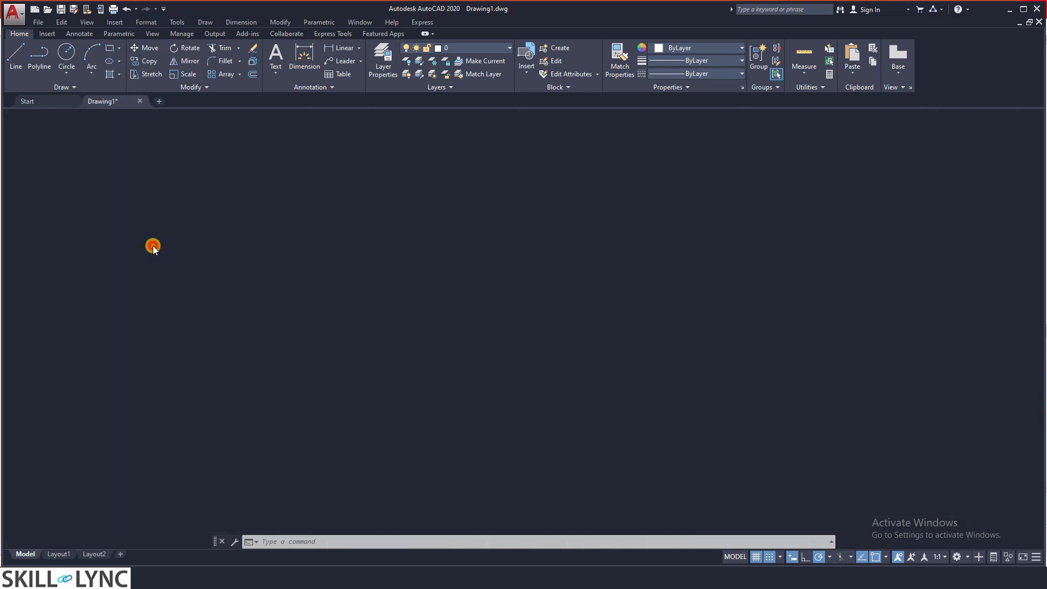
{"action": "left_click", "coordinate": [832, 542]}
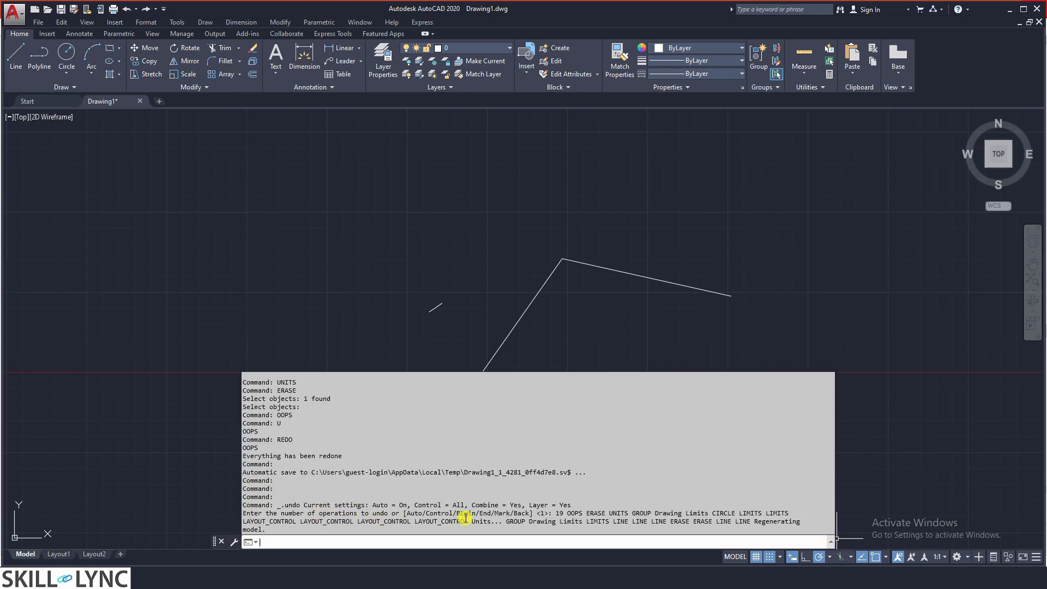
{"action": "left_click", "coordinate": [587, 514]}
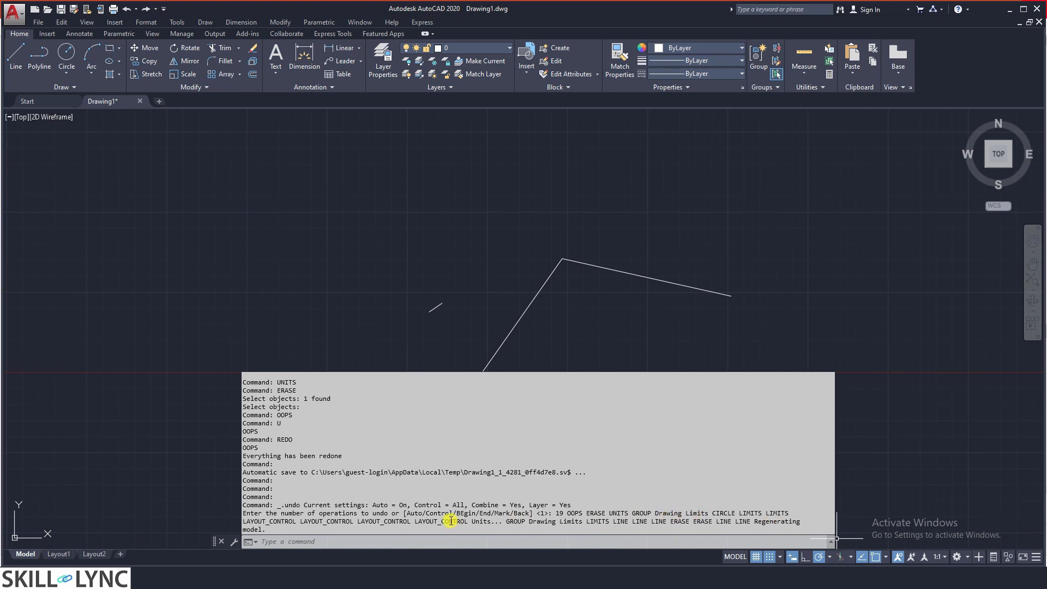
{"action": "left_click", "coordinate": [830, 542]}
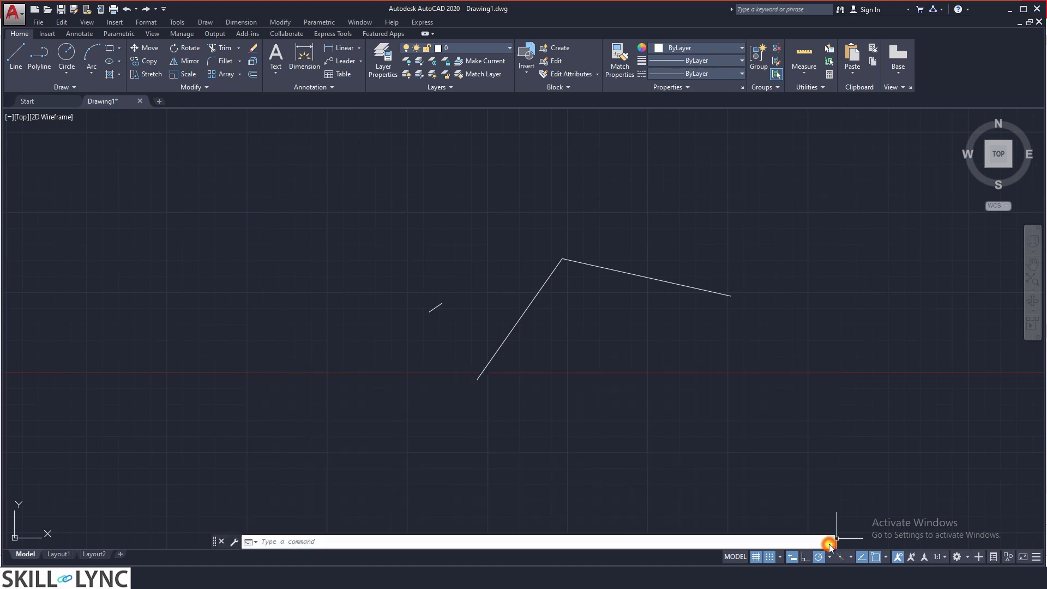
Redo all 19 undone commands at once, through to the final Oops
{"action": "left_click", "coordinate": [156, 8]}
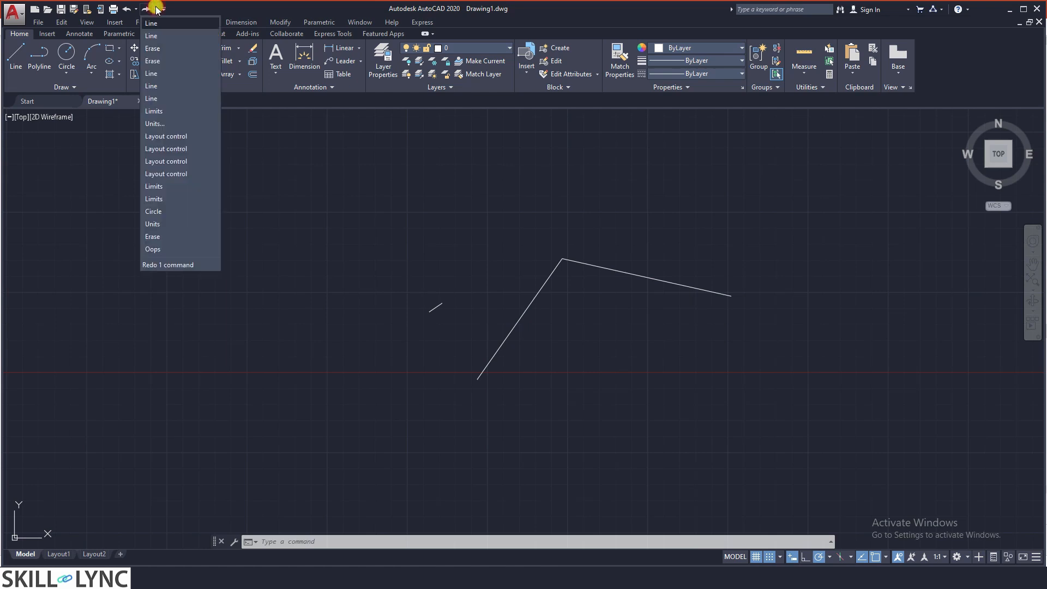
{"action": "left_click", "coordinate": [182, 253]}
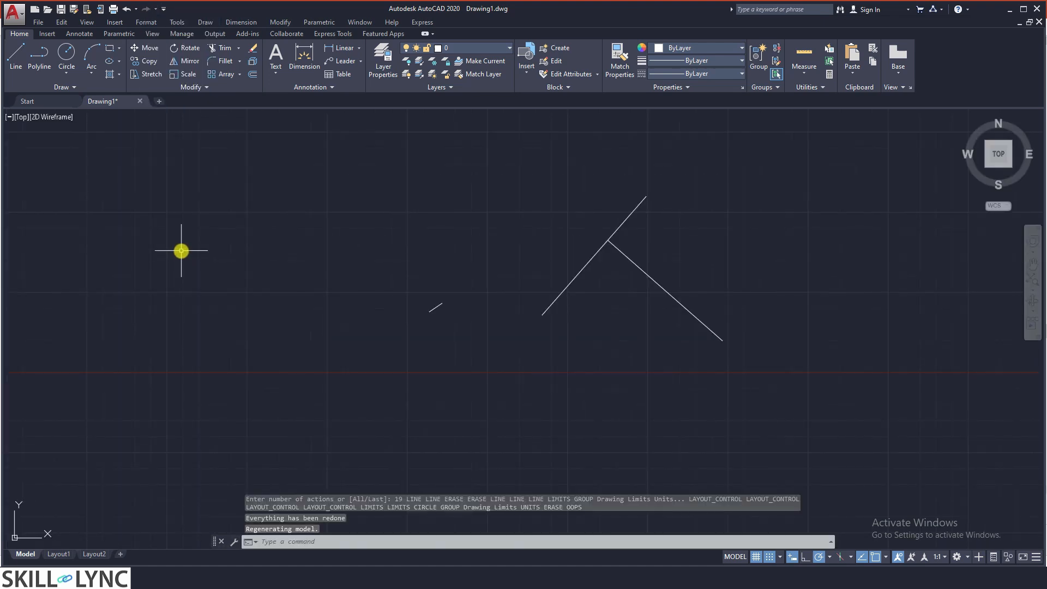
Undo the last 15 operations with the UNDO command
{"action": "type", "text": "UNDO"}
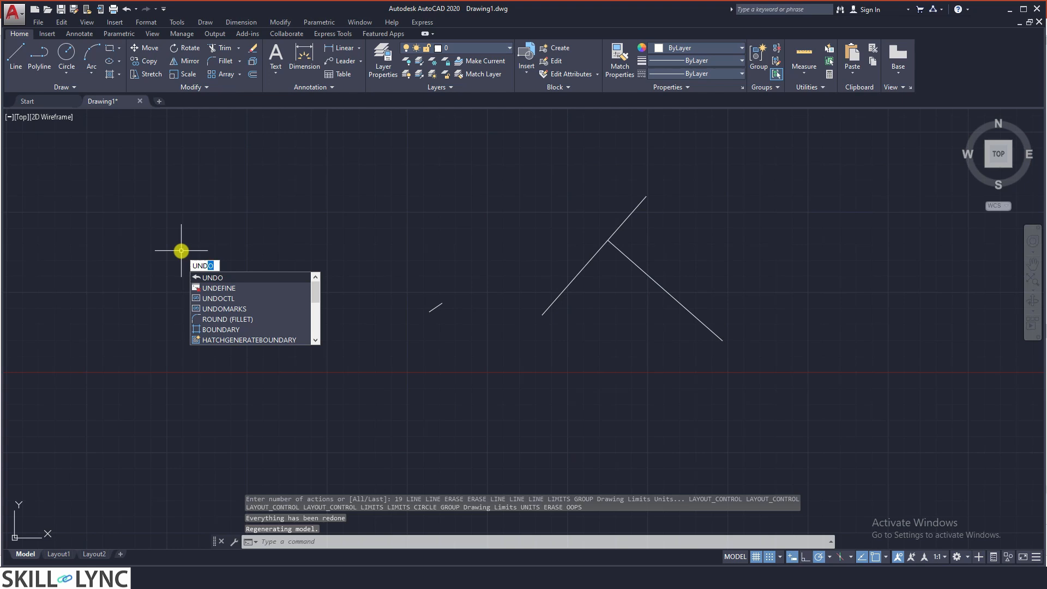
{"action": "key", "text": "Return"}
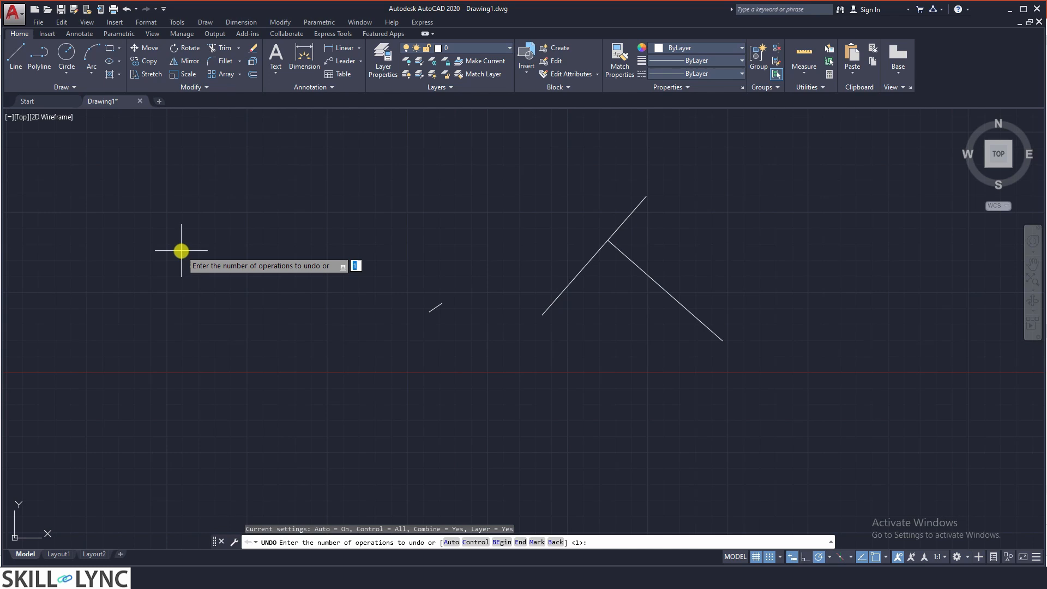
{"action": "type", "text": "15"}
{"action": "key", "text": "Return"}
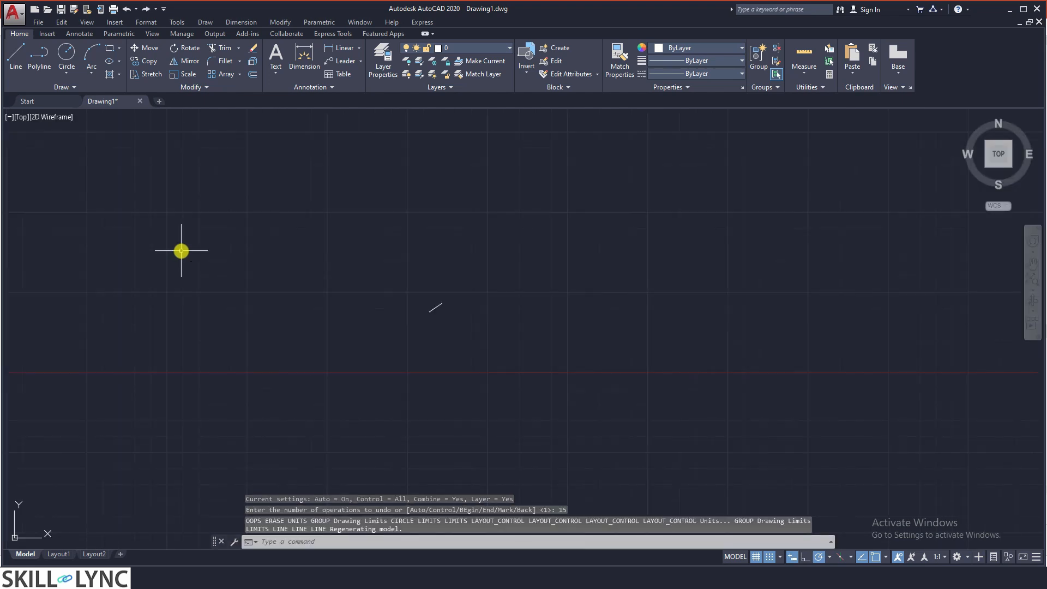
Restore the 15 undone operations with the MREDO command
{"action": "type", "text": "MREDo"}
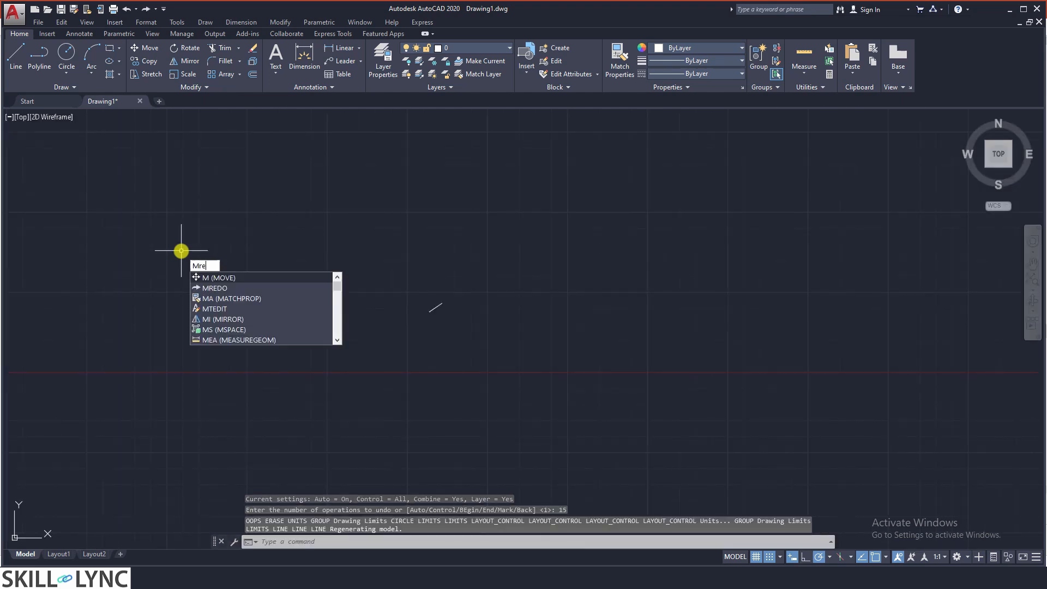
{"action": "key", "text": "BackSpace"}
{"action": "type", "text": "O"}
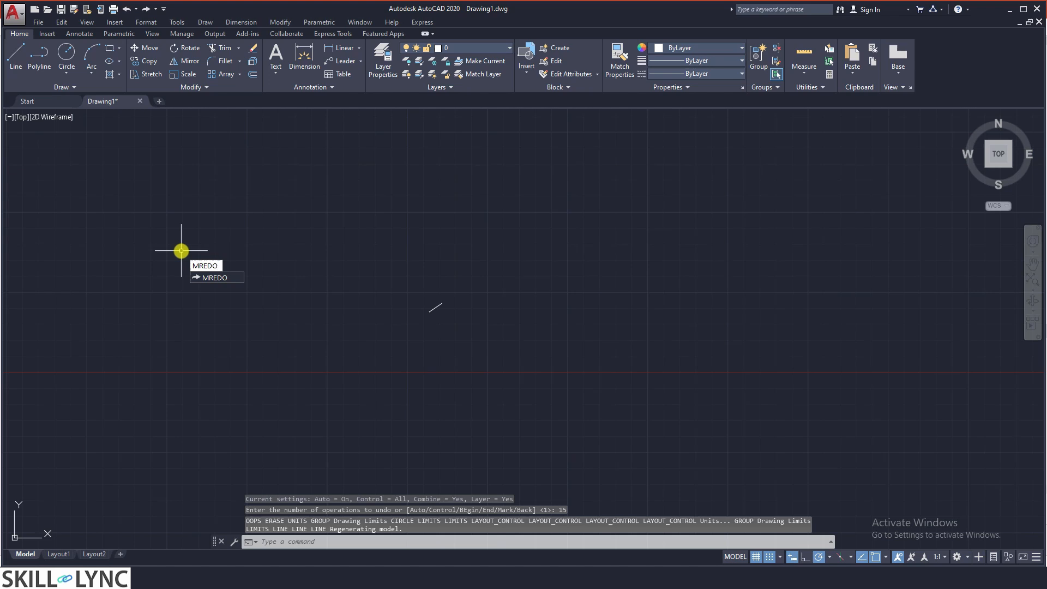
{"action": "key", "text": "Return"}
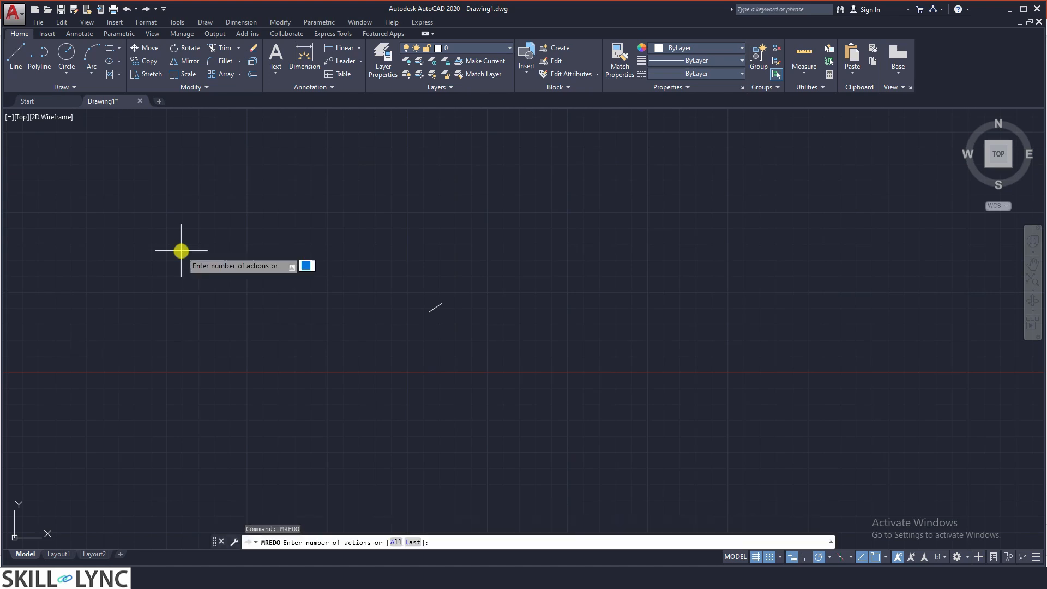
{"action": "type", "text": "15"}
{"action": "key", "text": "Return"}
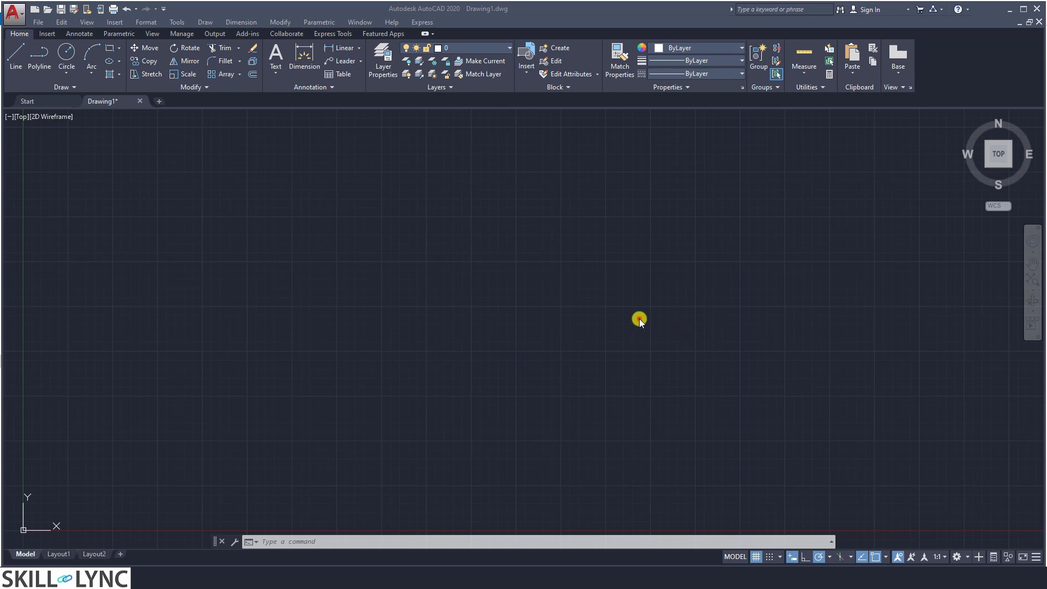
Draw a wide horizontal rectangle by two opposite corners in the left half of the empty drawing
{"action": "type", "text": "rec"}
{"action": "key", "text": "Return"}
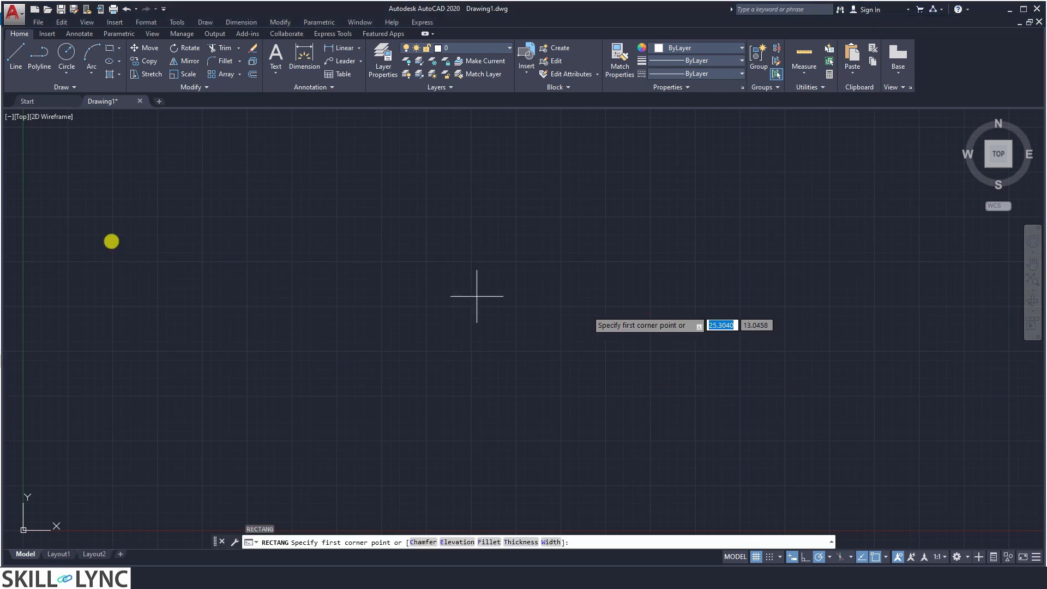
{"action": "left_click", "coordinate": [163, 260]}
{"action": "left_click", "coordinate": [366, 351]}
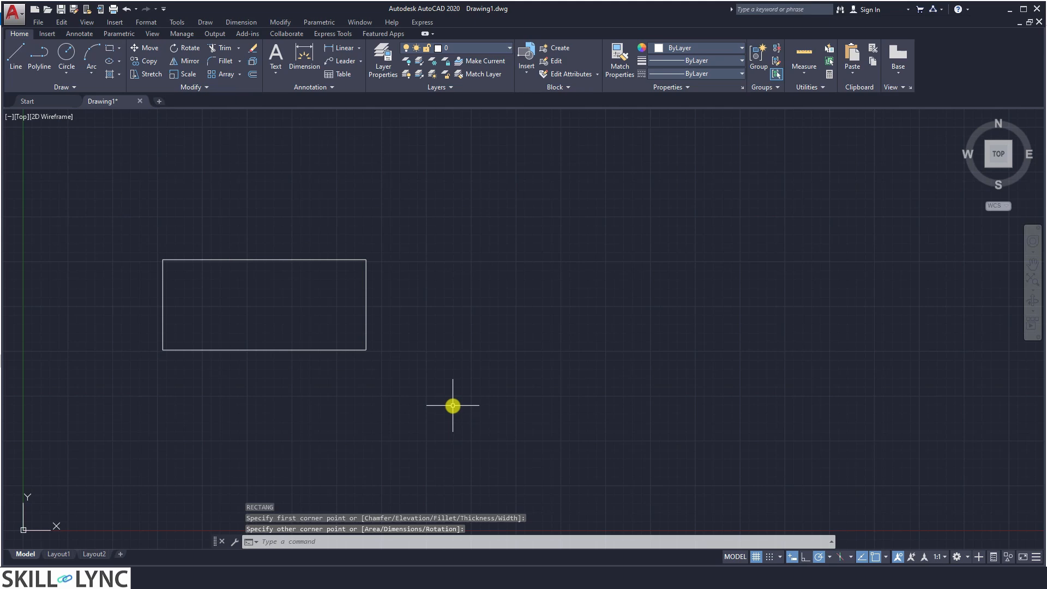
Draw a circle to the right of the rectangle, with a diameter slightly larger than the rectangle's width
{"action": "type", "text": "c"}
{"action": "key", "text": "Return"}
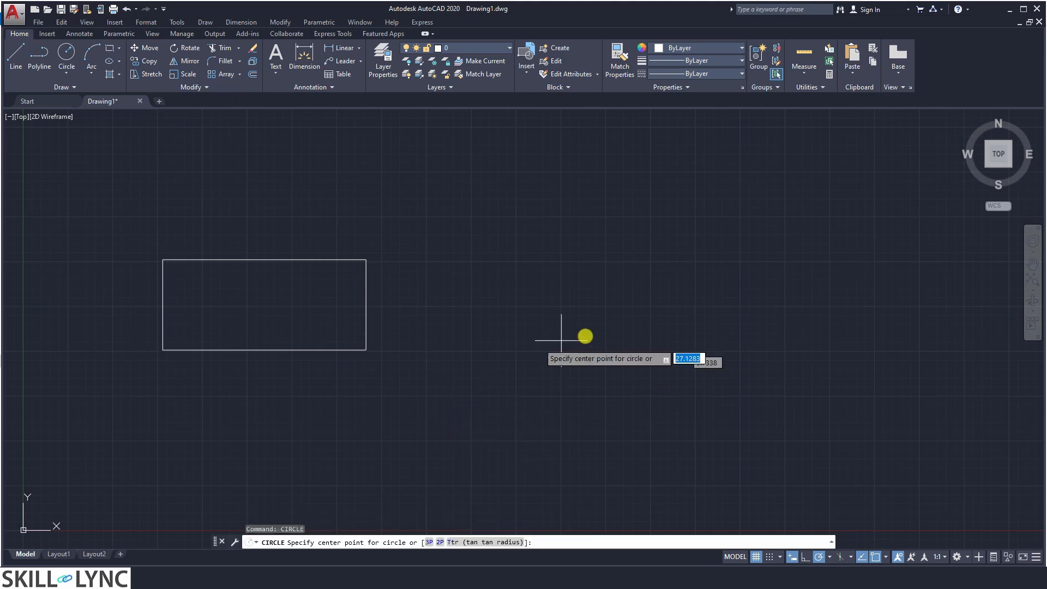
{"action": "left_click", "coordinate": [645, 293]}
{"action": "left_click", "coordinate": [692, 195]}
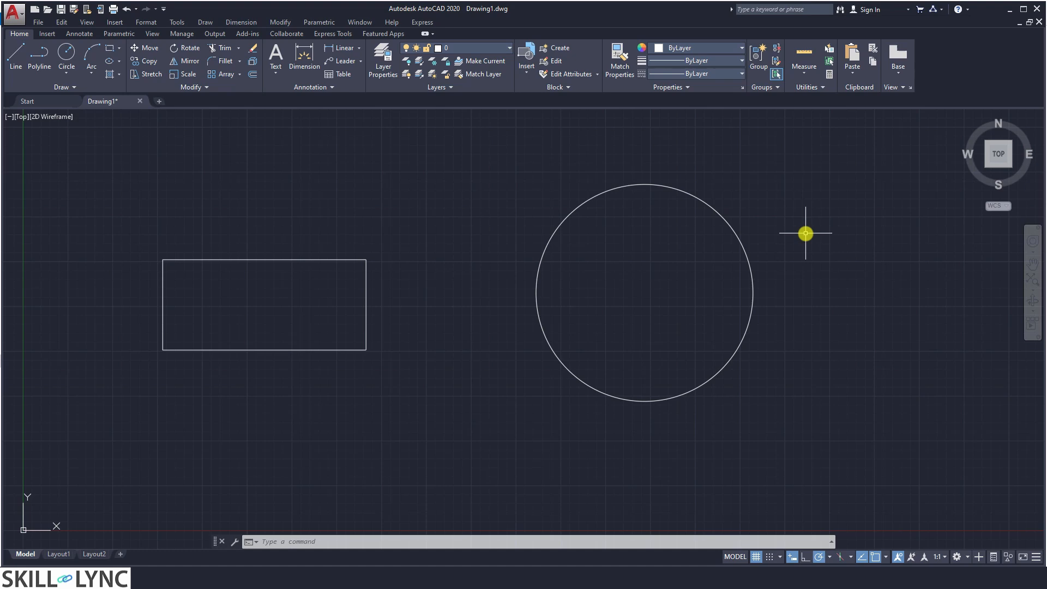
Move the rectangle by its lower-left corner onto the lower-left part of the circle's edge and undo the move
{"action": "type", "text": "MOVE"}
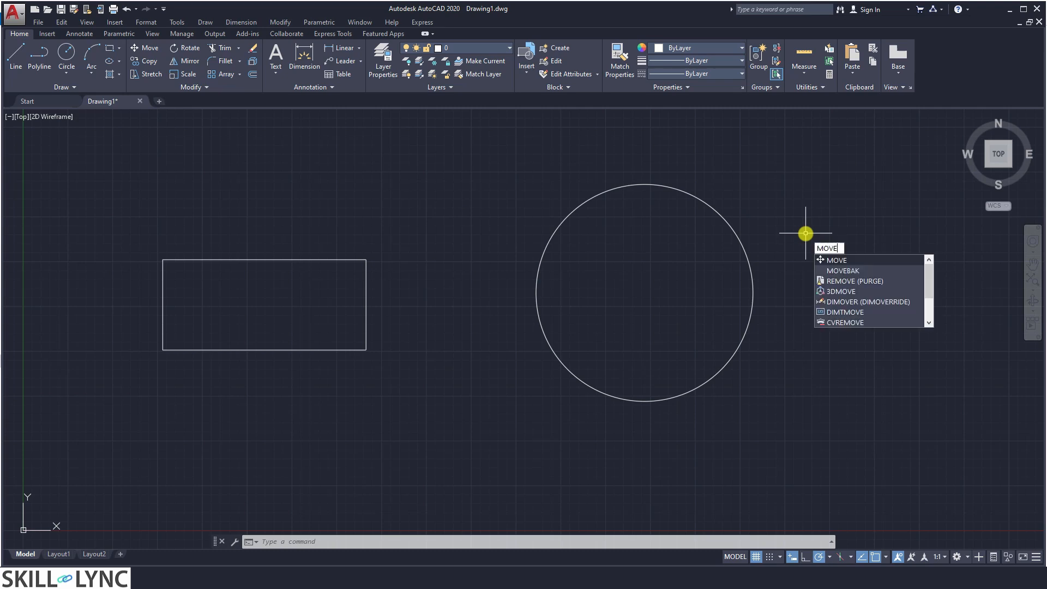
{"action": "key", "text": "Return"}
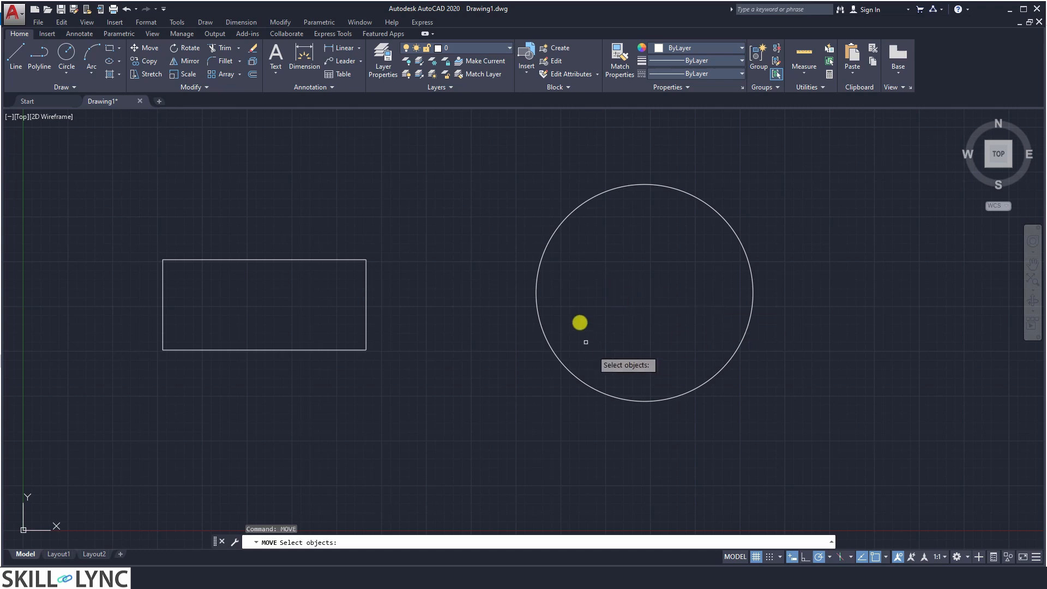
{"action": "left_click", "coordinate": [366, 306]}
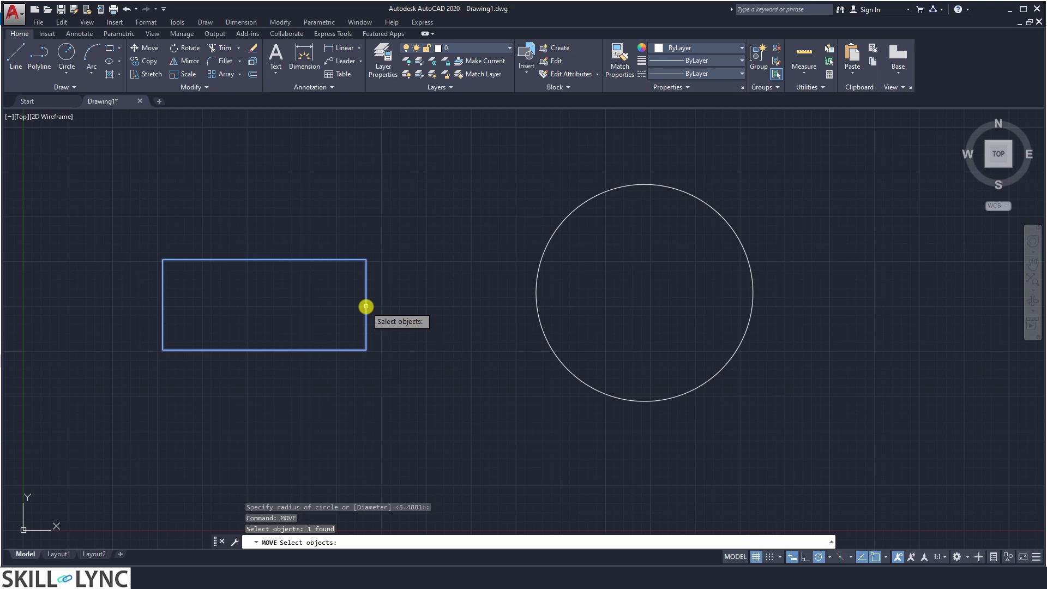
{"action": "key", "text": "Return"}
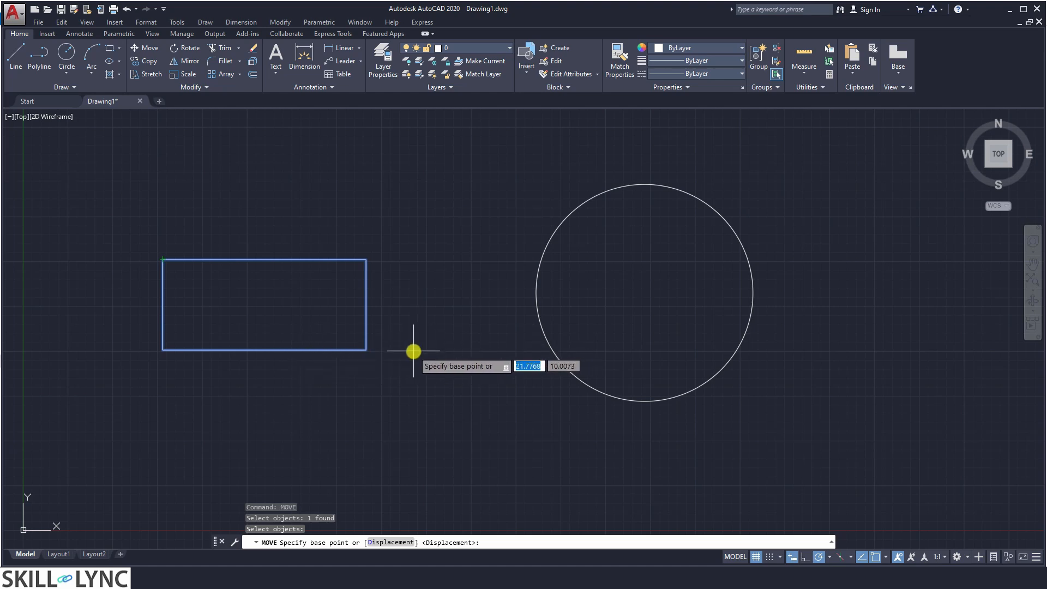
{"action": "left_click", "coordinate": [162, 350]}
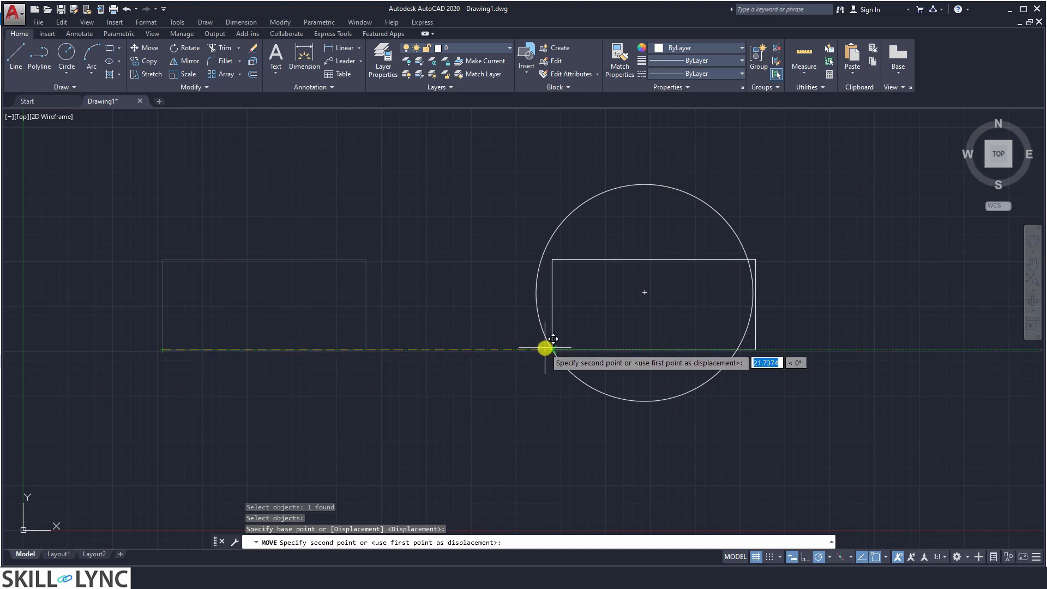
{"action": "left_click", "coordinate": [545, 347]}
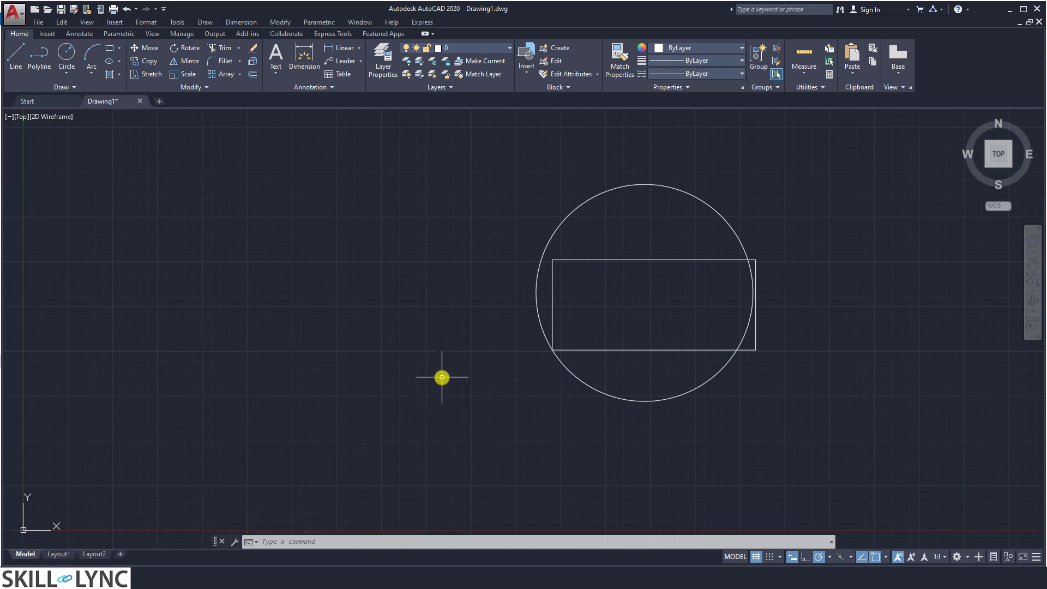
{"action": "key", "text": "ctrl+z"}
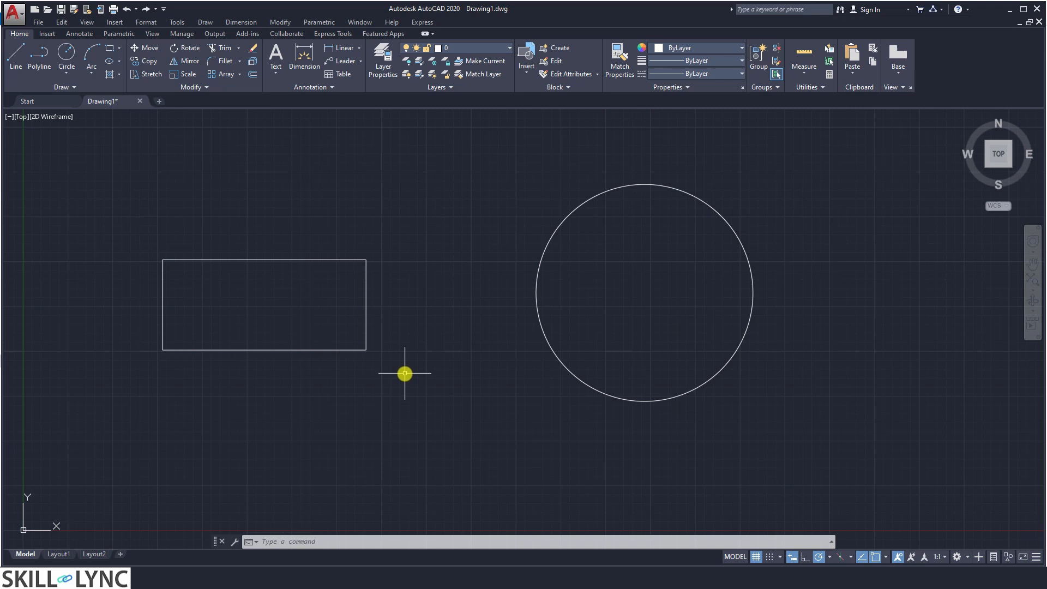
Move the rectangle a distance of 8 at an angle of 140°, using the circle's center as the base point
{"action": "type", "text": "mov"}
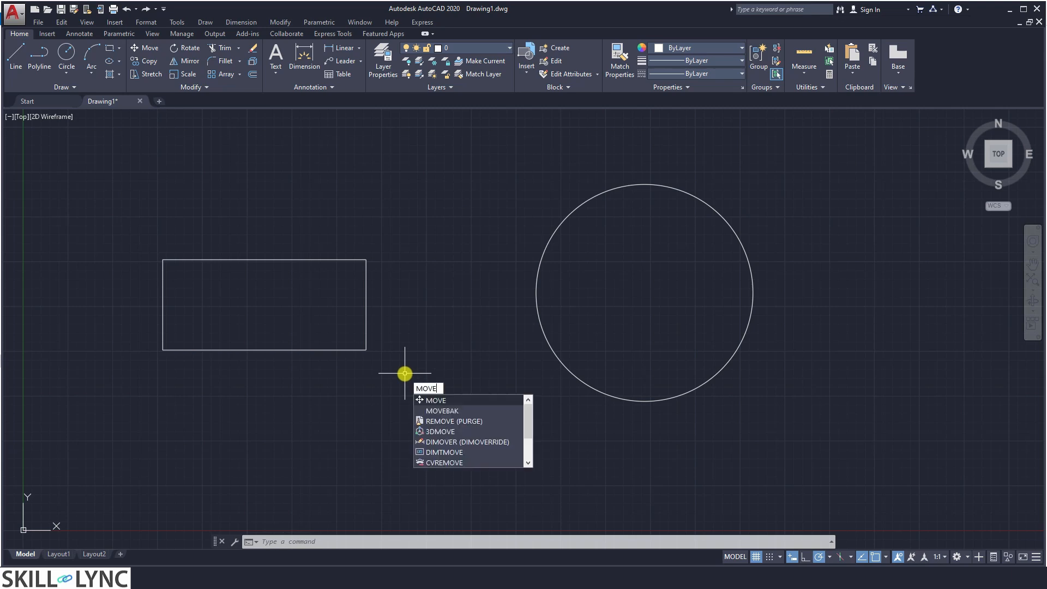
{"action": "key", "text": "Return"}
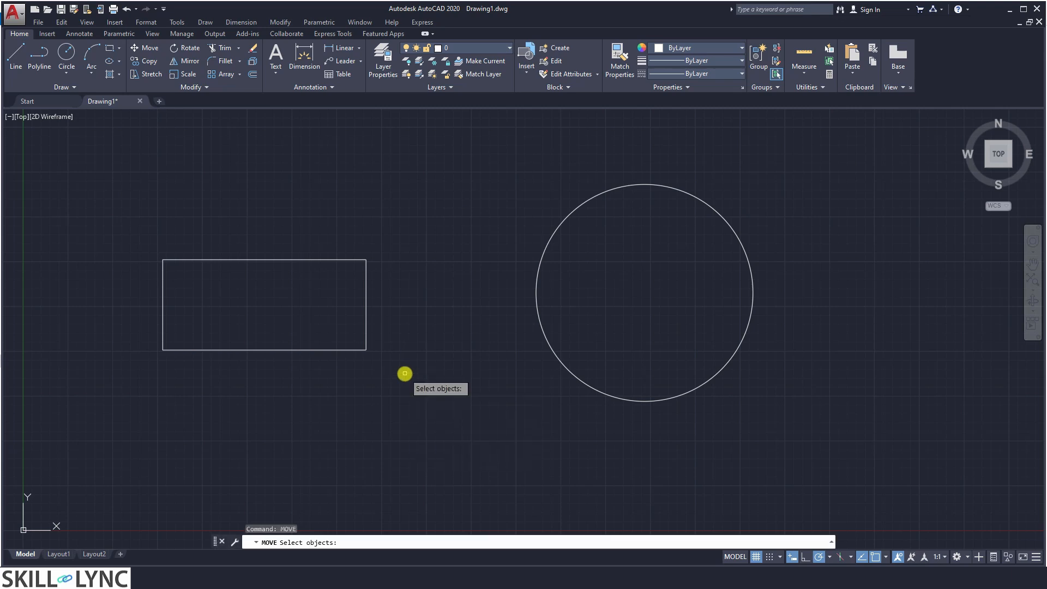
{"action": "left_click", "coordinate": [327, 349]}
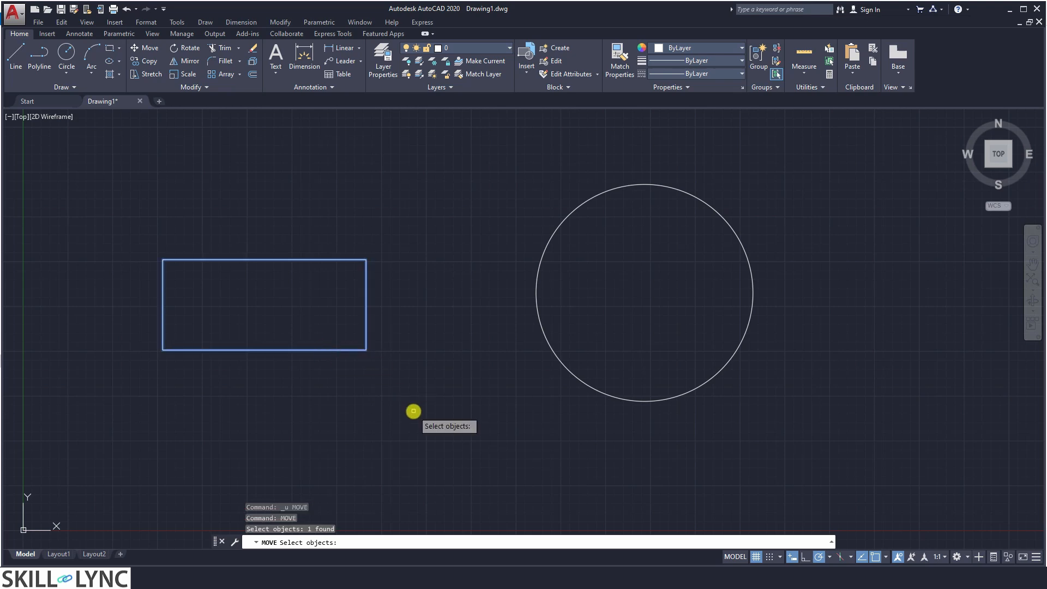
{"action": "key", "text": "Return"}
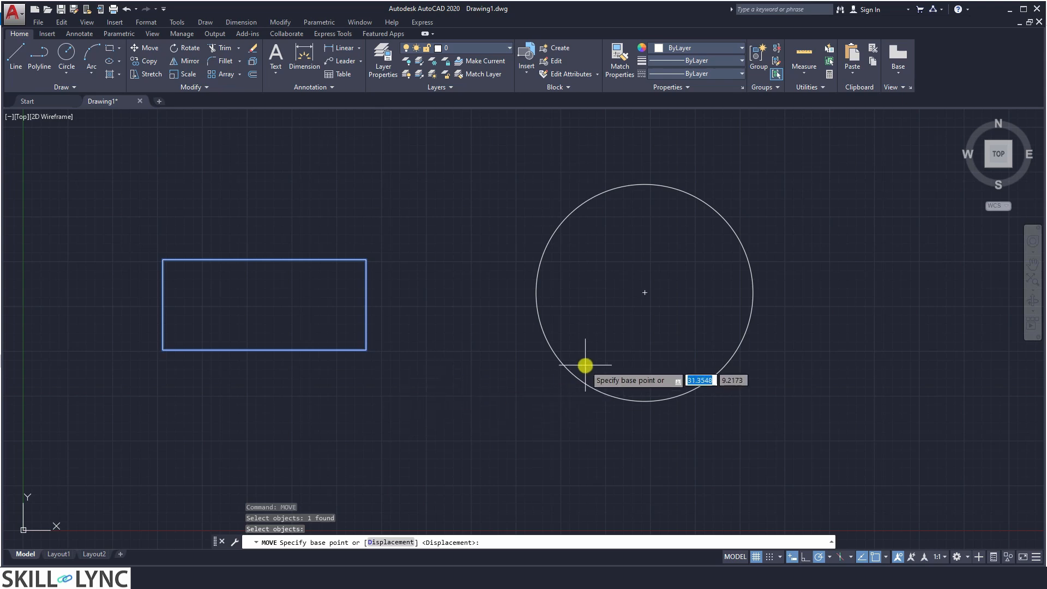
{"action": "left_click", "coordinate": [644, 293]}
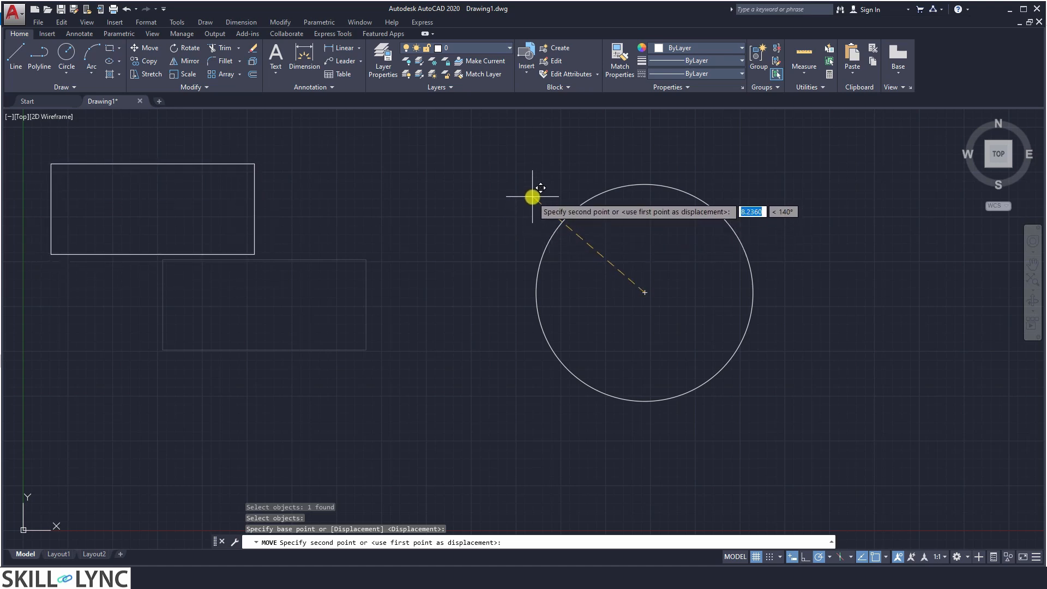
{"action": "type", "text": "8"}
{"action": "key", "text": "Tab"}
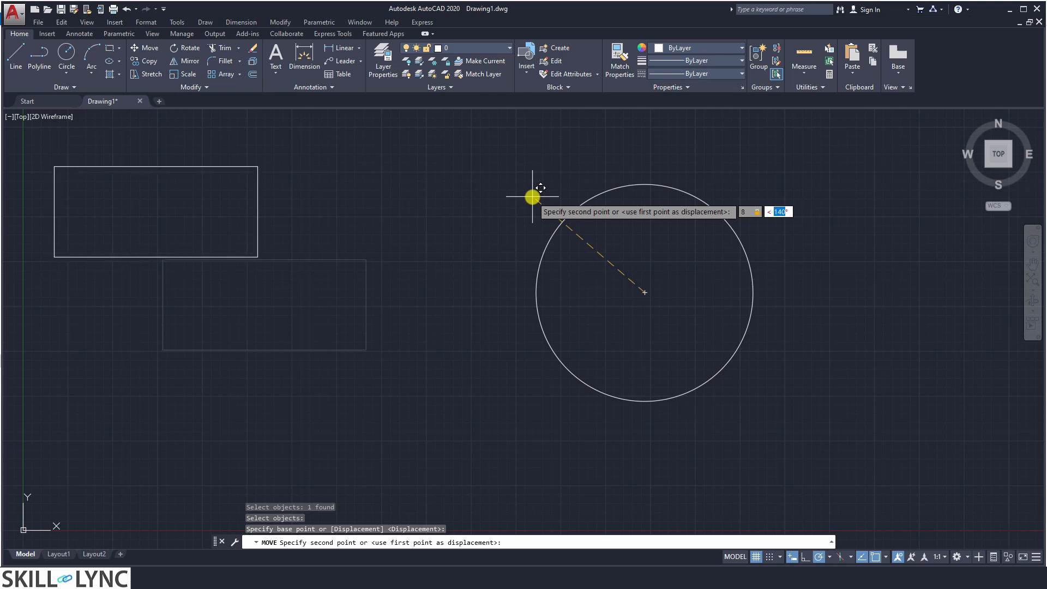
{"action": "type", "text": "140"}
{"action": "key", "text": "Return"}
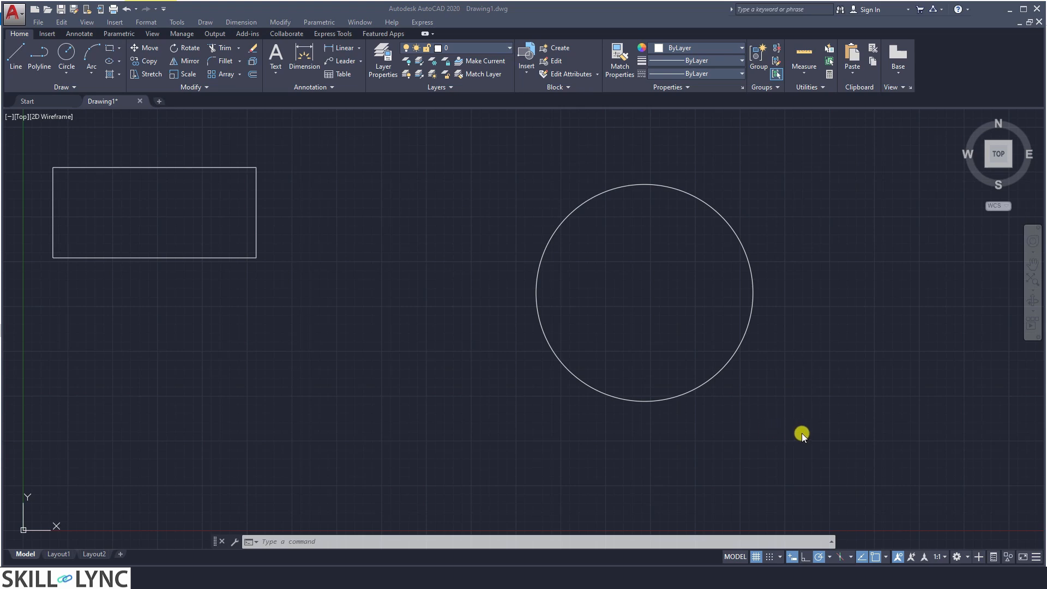
Copy the rectangle by its lower-left corner to three places: two between it and the circle, one below right of the circle
{"action": "left_click", "coordinate": [464, 434]}
{"action": "type", "text": "co"}
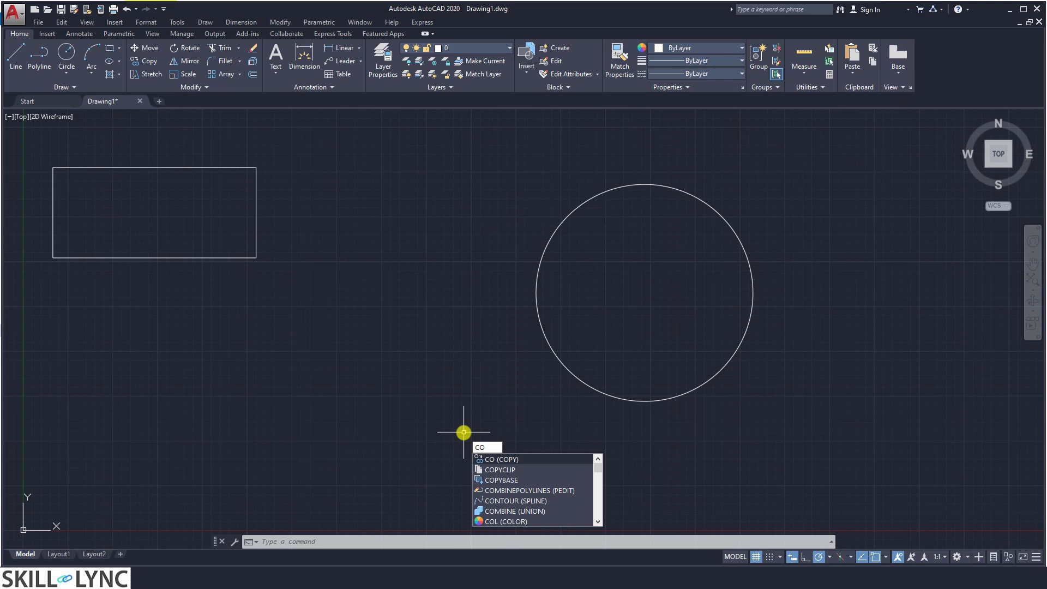
{"action": "key", "text": "Return"}
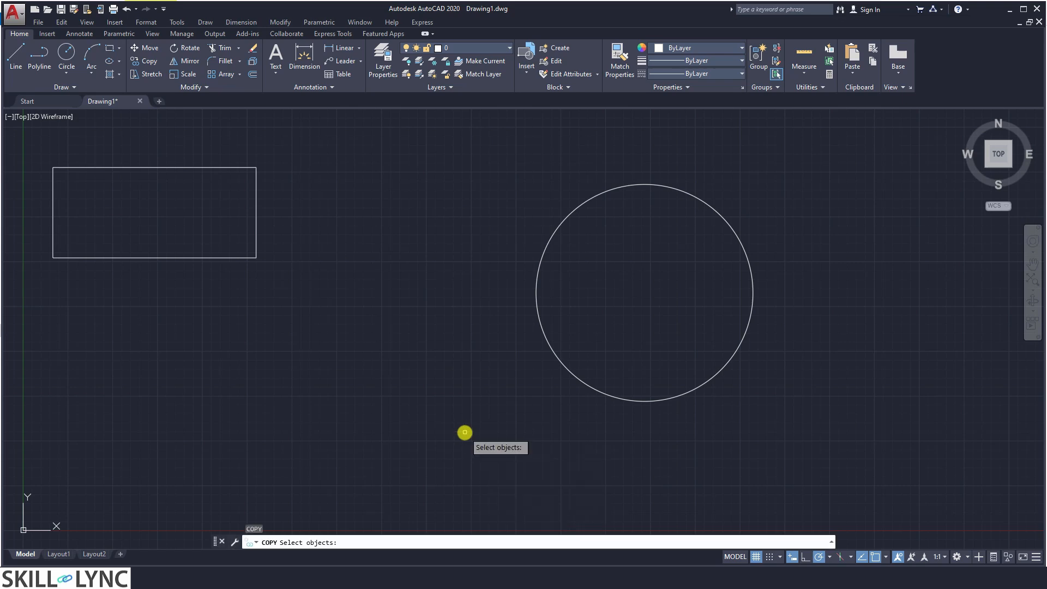
{"action": "left_click", "coordinate": [188, 257]}
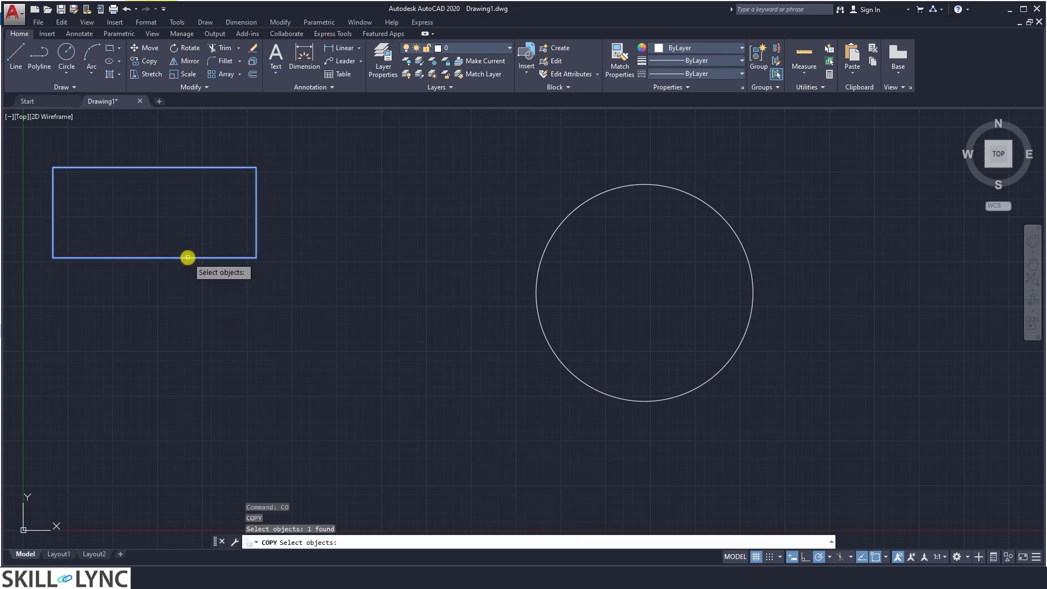
{"action": "key", "text": "Return"}
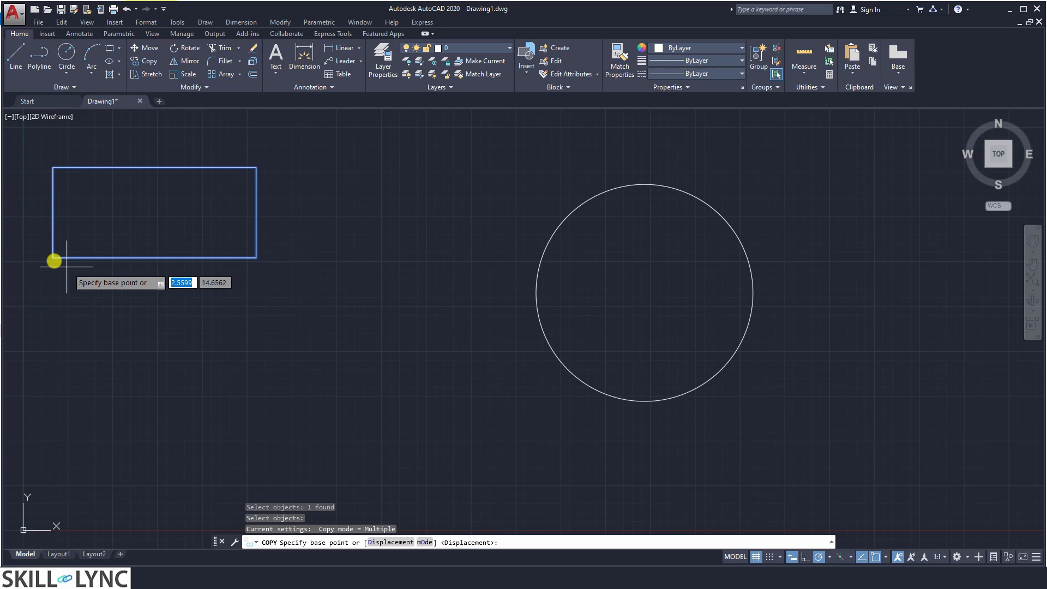
{"action": "left_click", "coordinate": [51, 258]}
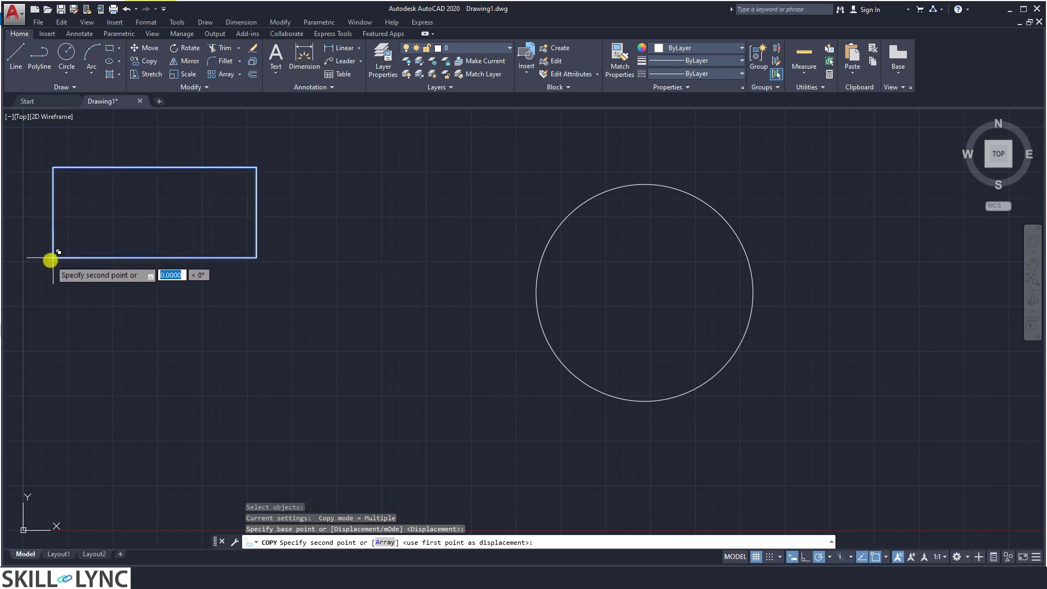
{"action": "left_click", "coordinate": [295, 421]}
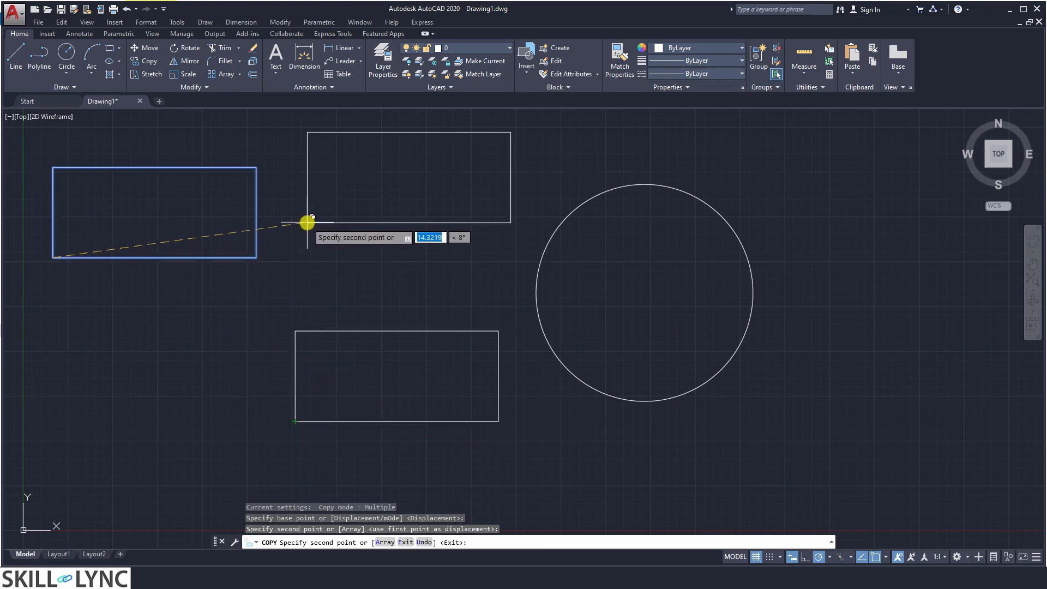
{"action": "left_click", "coordinate": [307, 222]}
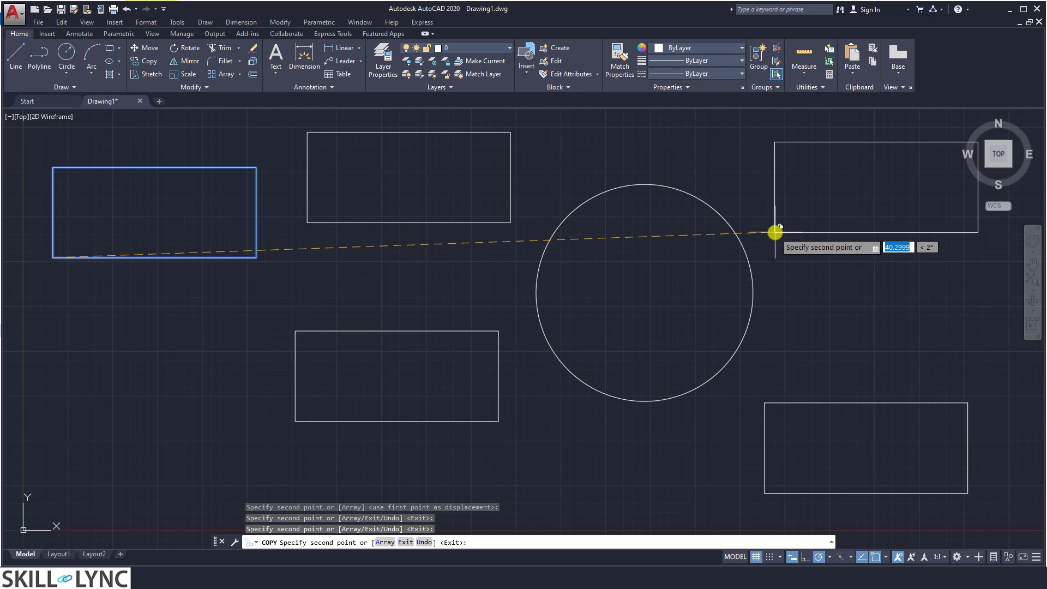
{"action": "key", "text": "Return"}
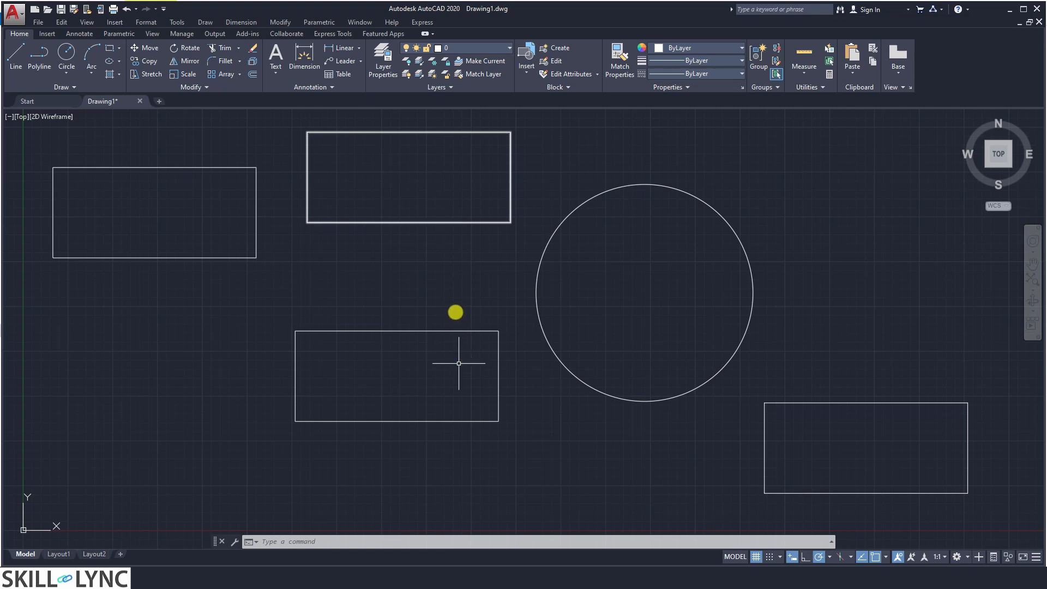
Delete the three rectangle copies, keeping only the original rectangle and the circle
{"action": "left_click", "coordinate": [456, 331]}
{"action": "key", "text": "Delete"}
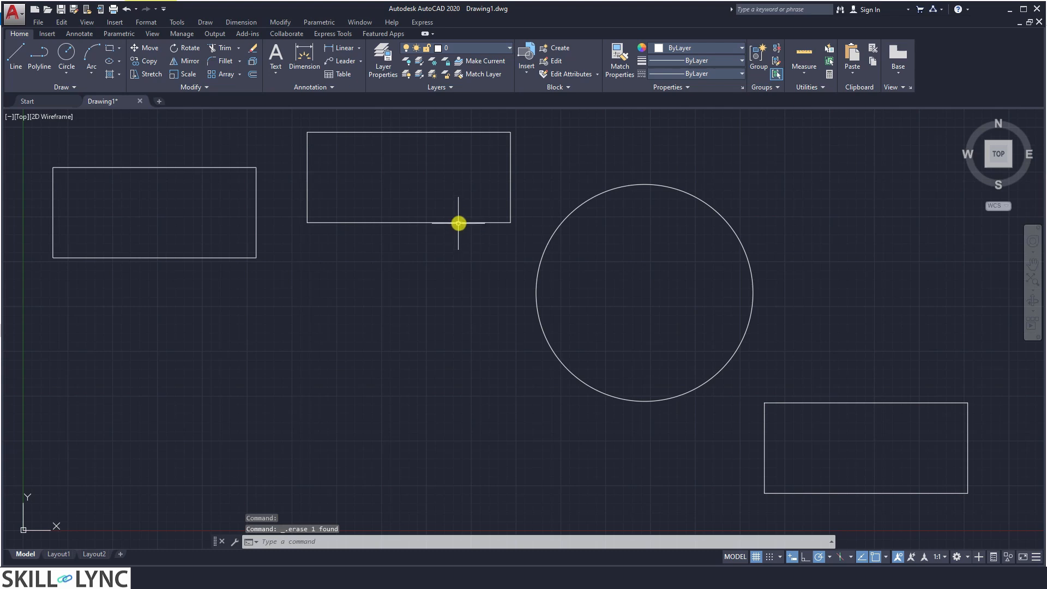
{"action": "left_click", "coordinate": [459, 222]}
{"action": "key", "text": "Delete"}
{"action": "left_click", "coordinate": [813, 402]}
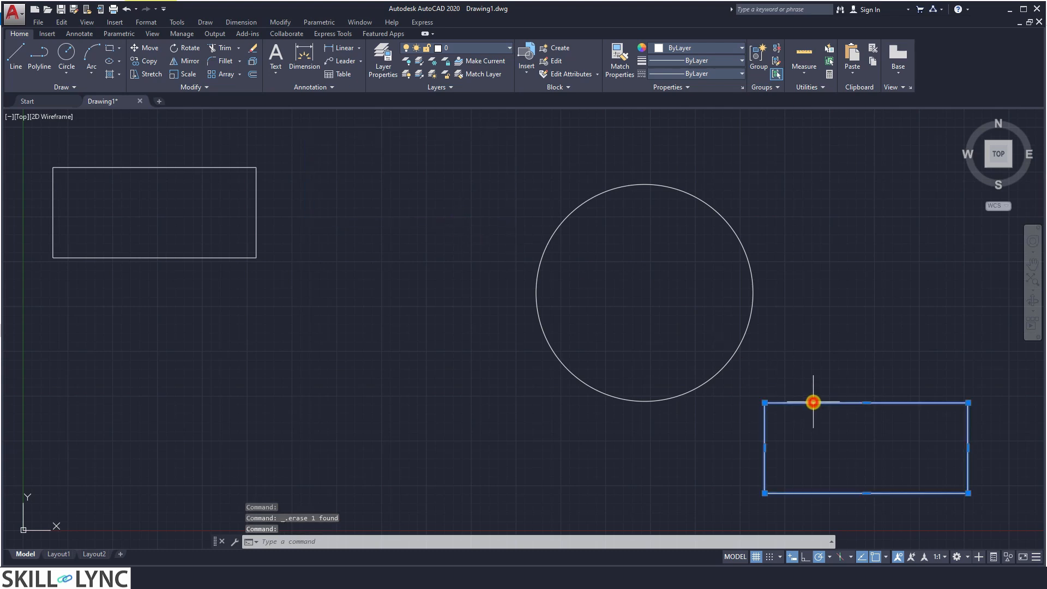
{"action": "key", "text": "Delete"}
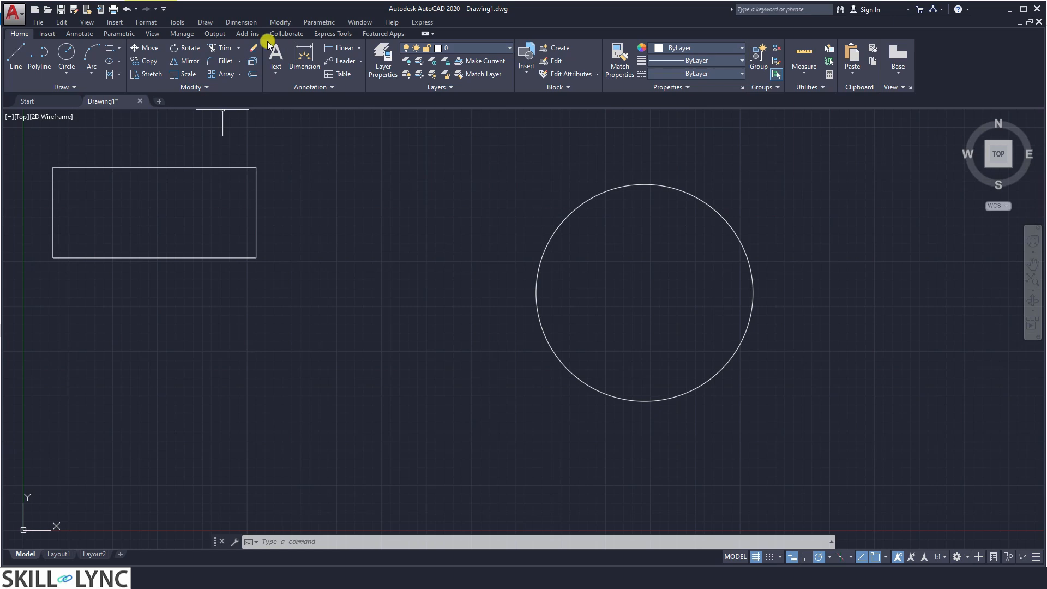
{"action": "left_click", "coordinate": [280, 22]}
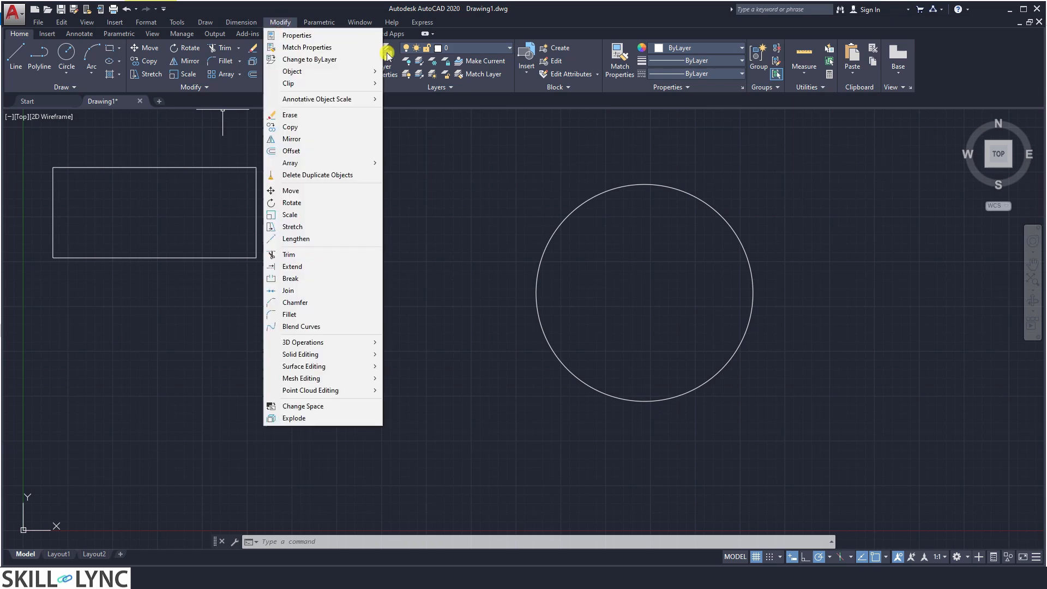
{"action": "left_click", "coordinate": [517, 184]}
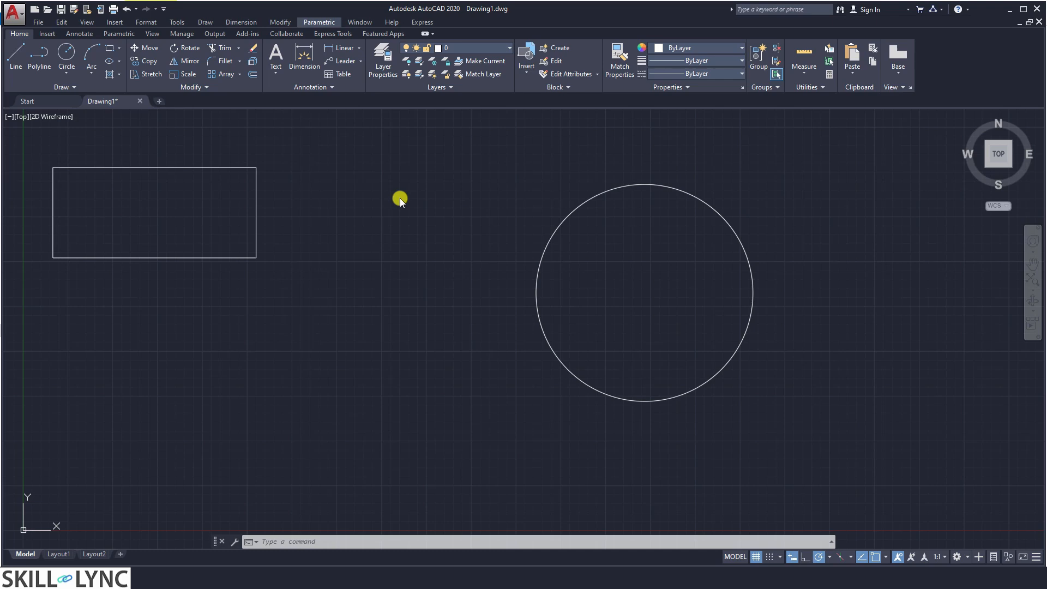
{"action": "left_click", "coordinate": [355, 218]}
{"action": "key", "text": "Escape"}
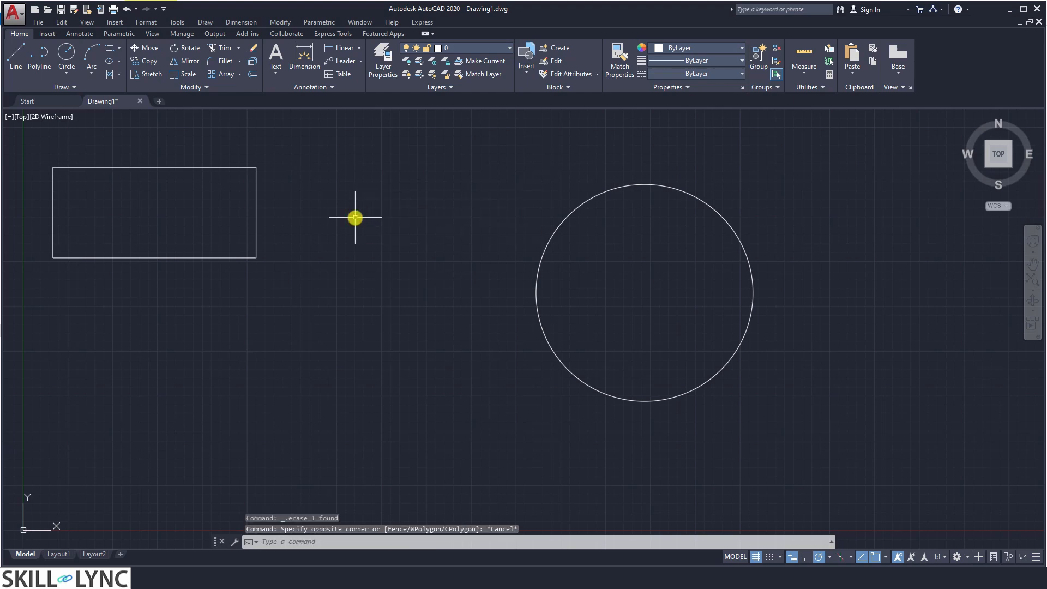
Copy the rectangle by its lower-left corner as a five-item array running diagonally down to the right, and undo the copy
{"action": "type", "text": "copy"}
{"action": "key", "text": "Return"}
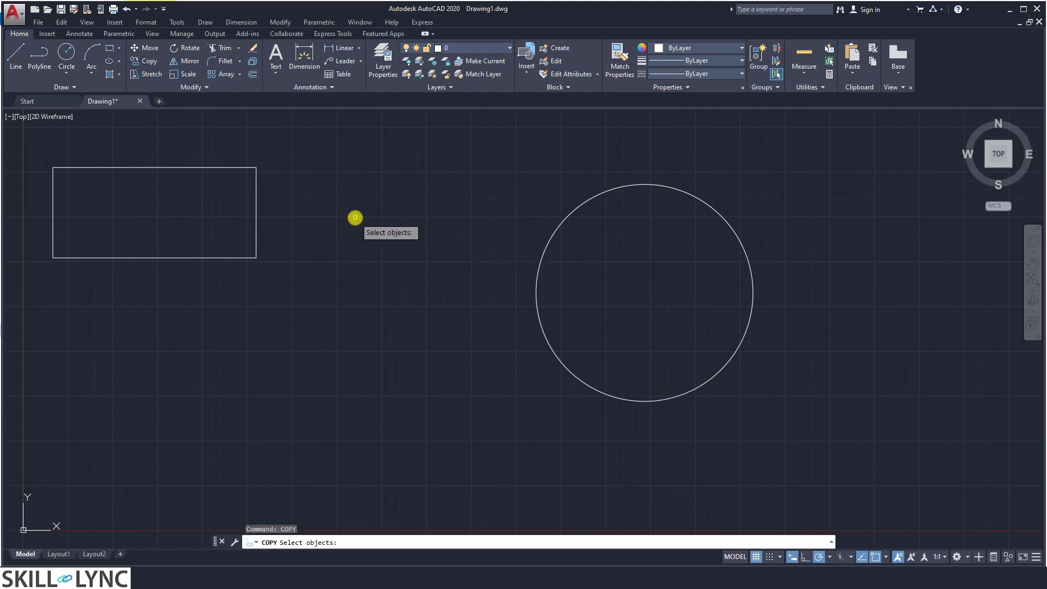
{"action": "left_click", "coordinate": [257, 206]}
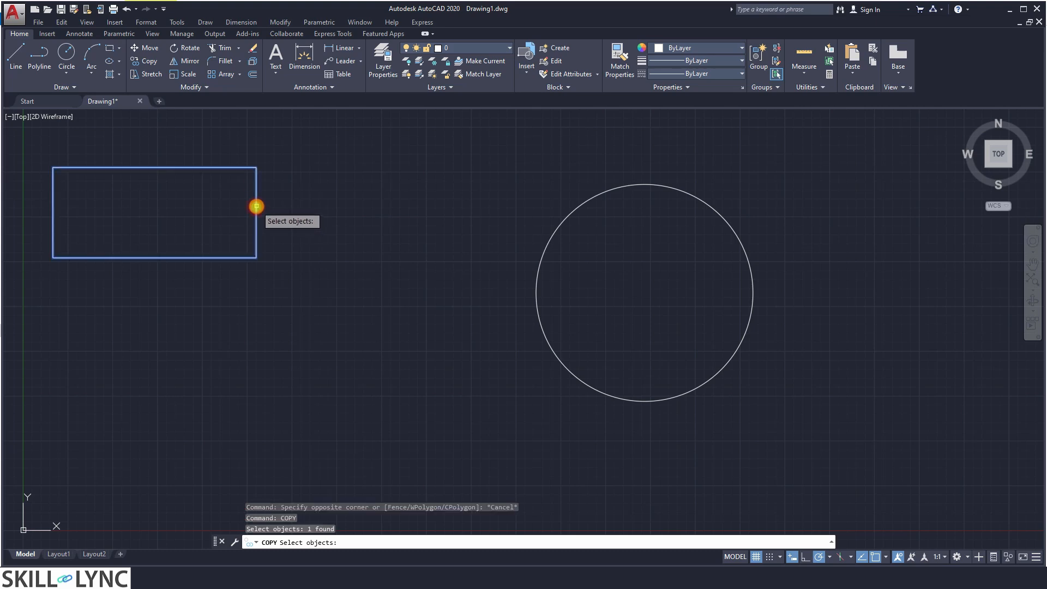
{"action": "key", "text": "Return"}
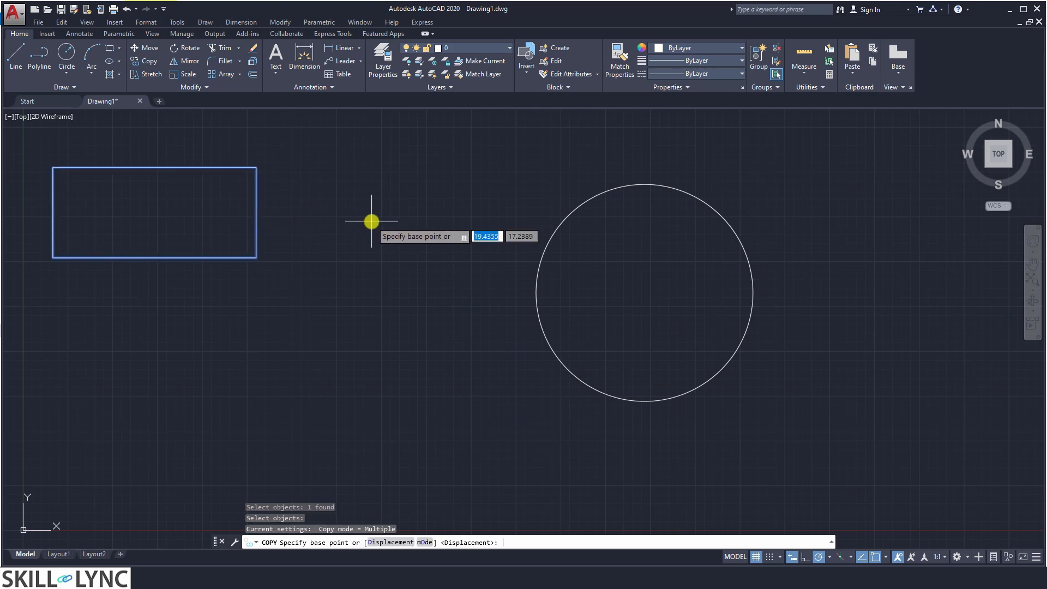
{"action": "left_click", "coordinate": [52, 257]}
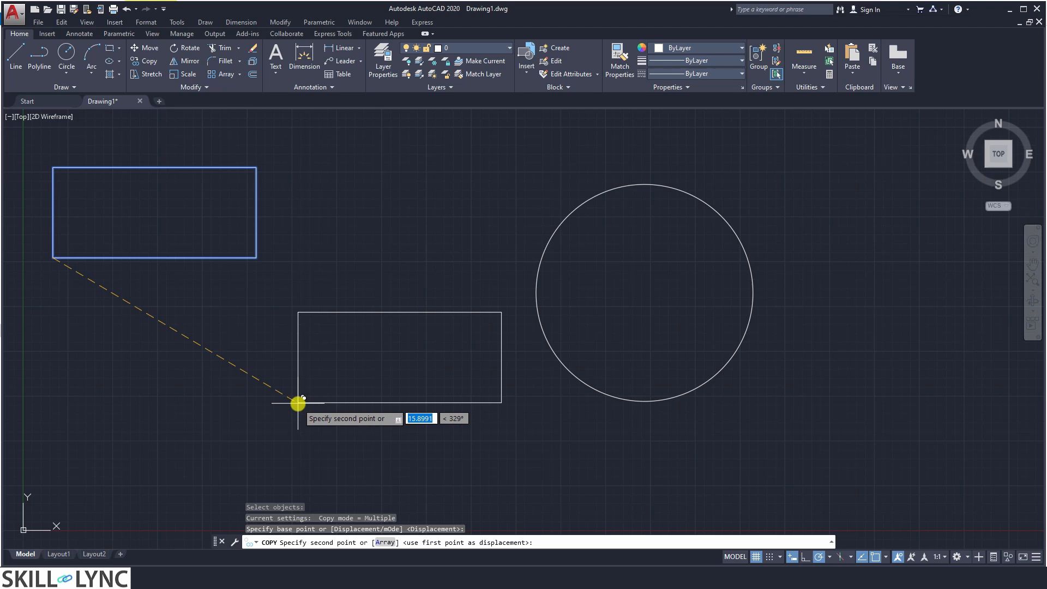
{"action": "type", "text": "a"}
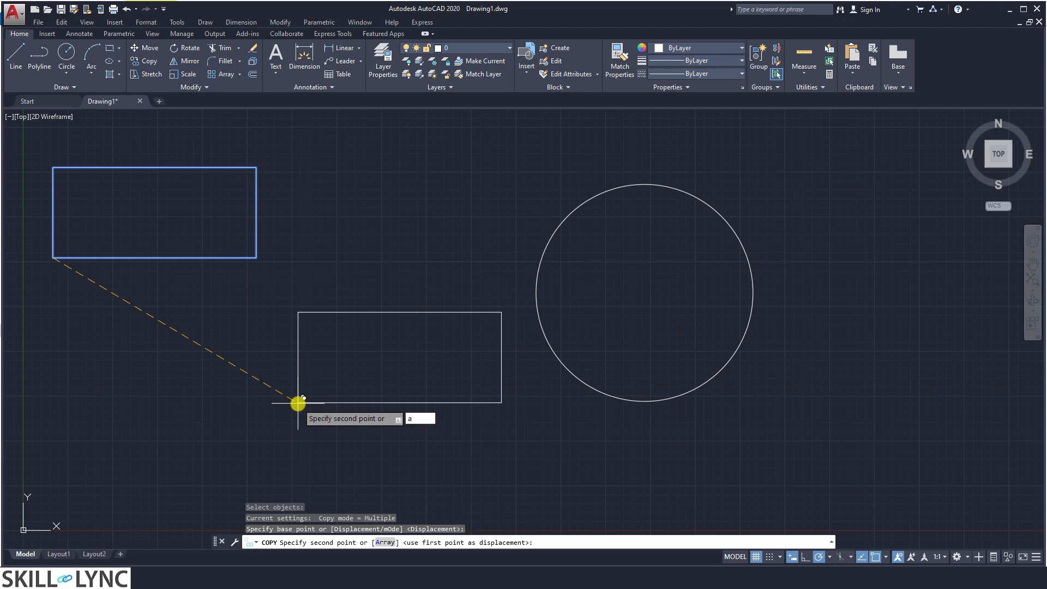
{"action": "key", "text": "Return"}
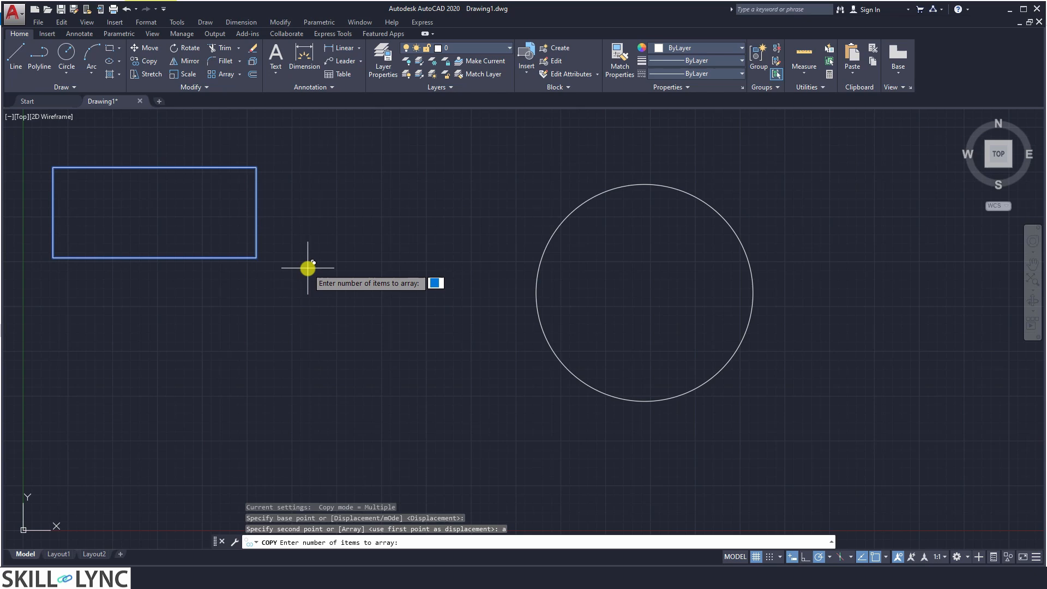
{"action": "key", "text": "Return"}
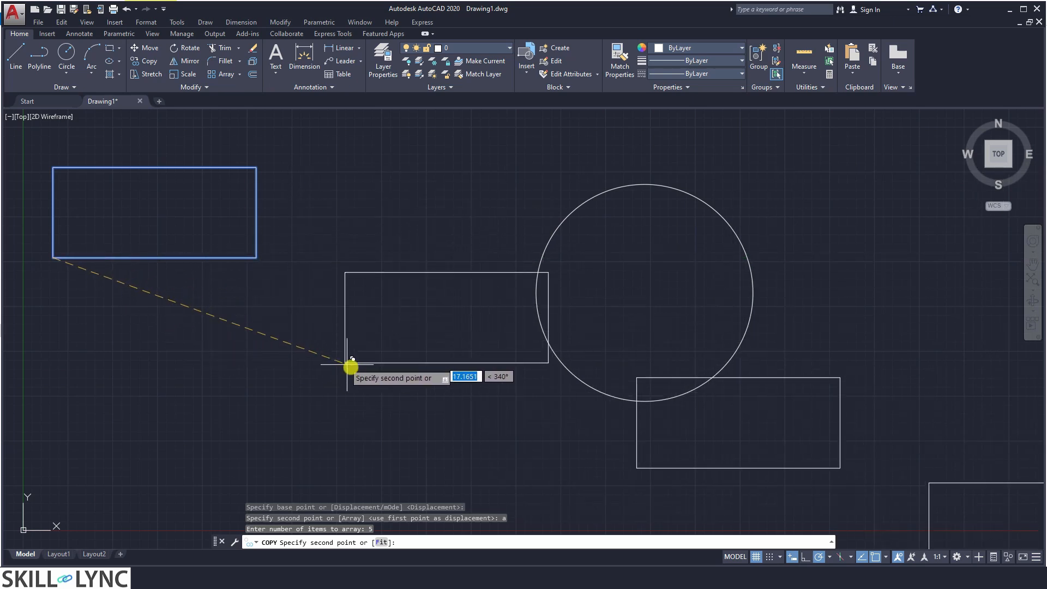
{"action": "left_click", "coordinate": [263, 338]}
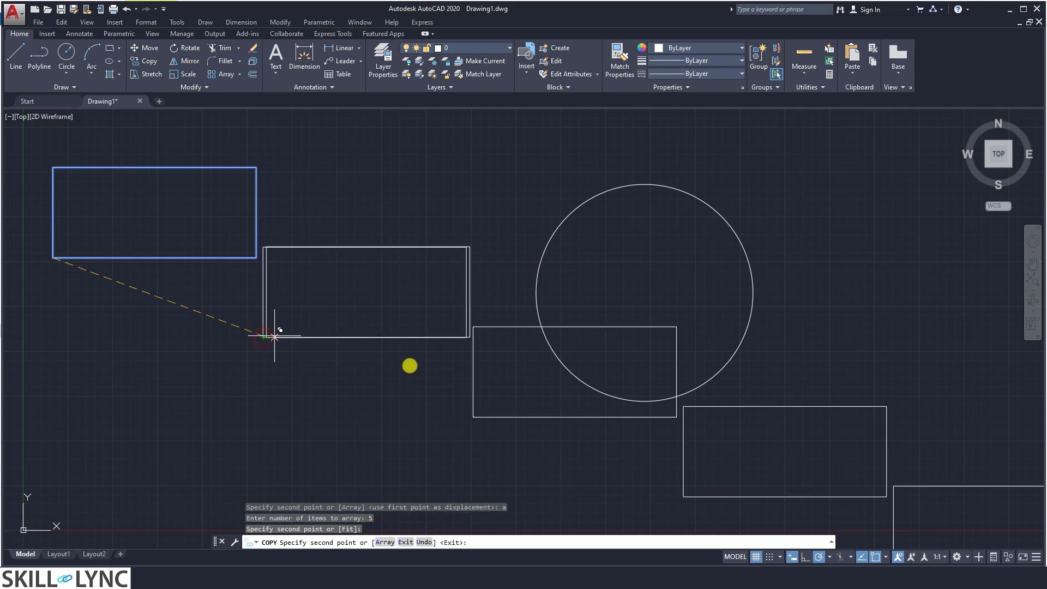
{"action": "key", "text": "Escape"}
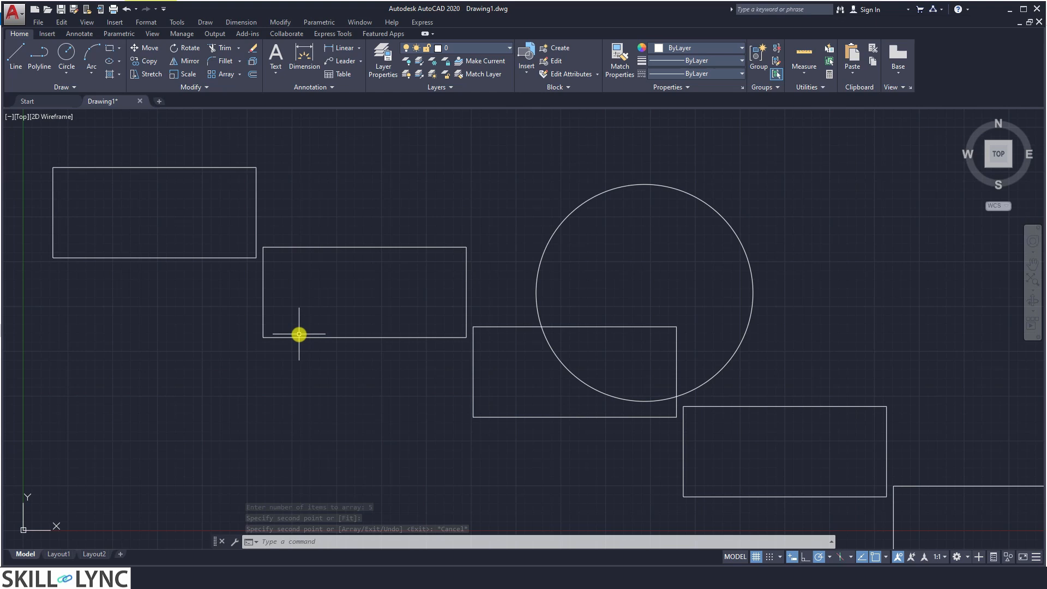
{"action": "key", "text": "ctrl+z"}
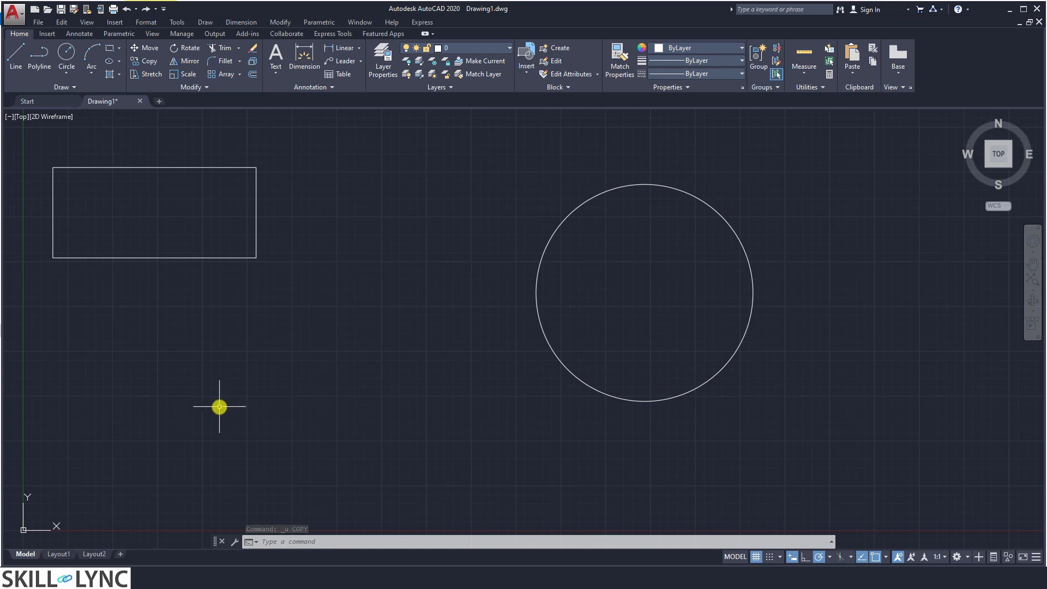
Delete the rectangle and the circle together to empty the drawing
{"action": "left_click", "coordinate": [45, 143]}
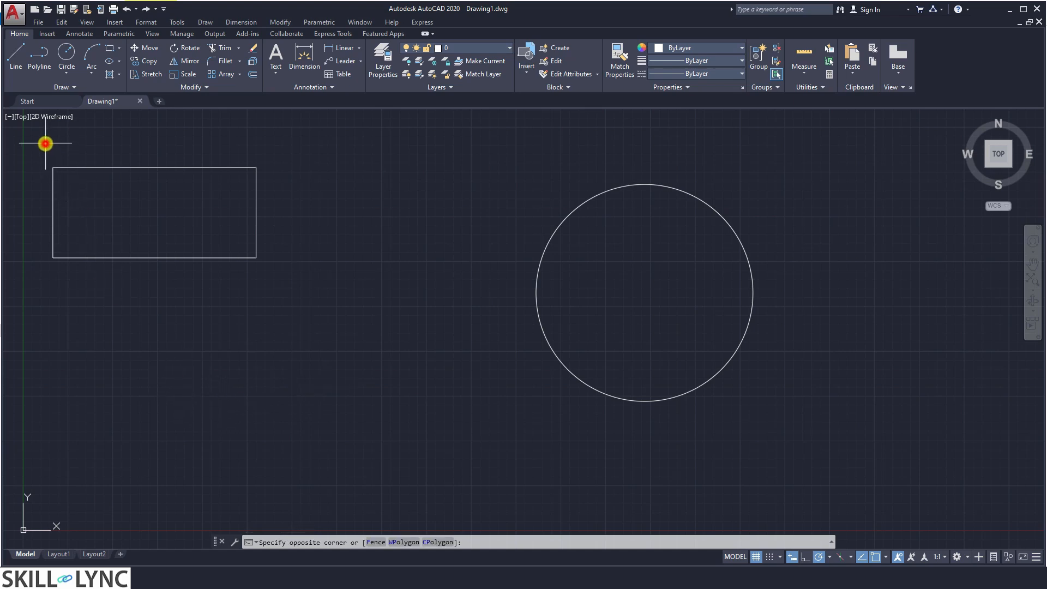
{"action": "left_click", "coordinate": [809, 431]}
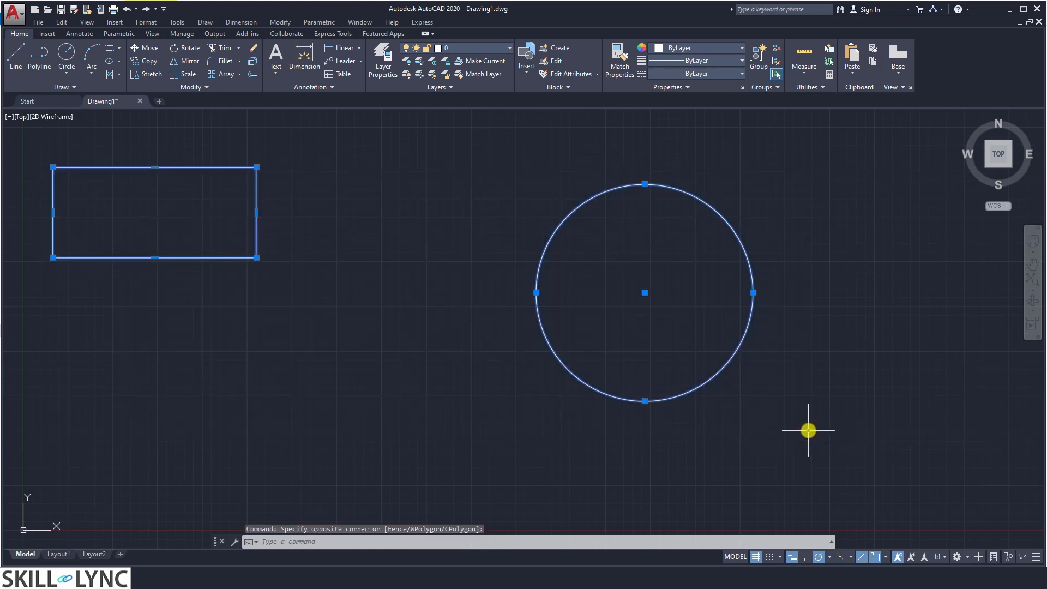
{"action": "key", "text": "Delete"}
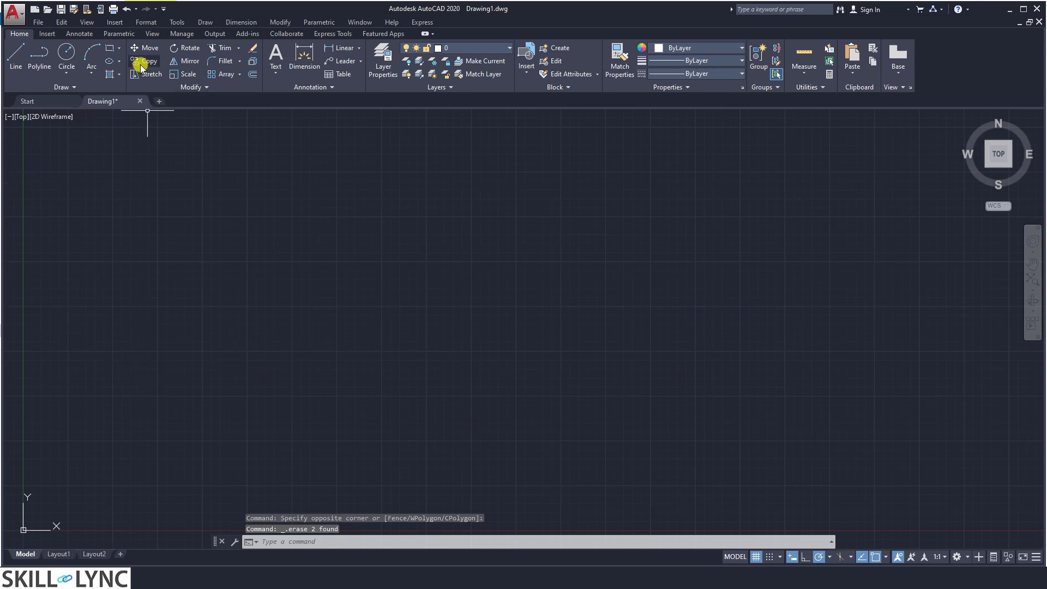
Draw a small rectangle just above and to the right of the origin
{"action": "left_click", "coordinate": [109, 47]}
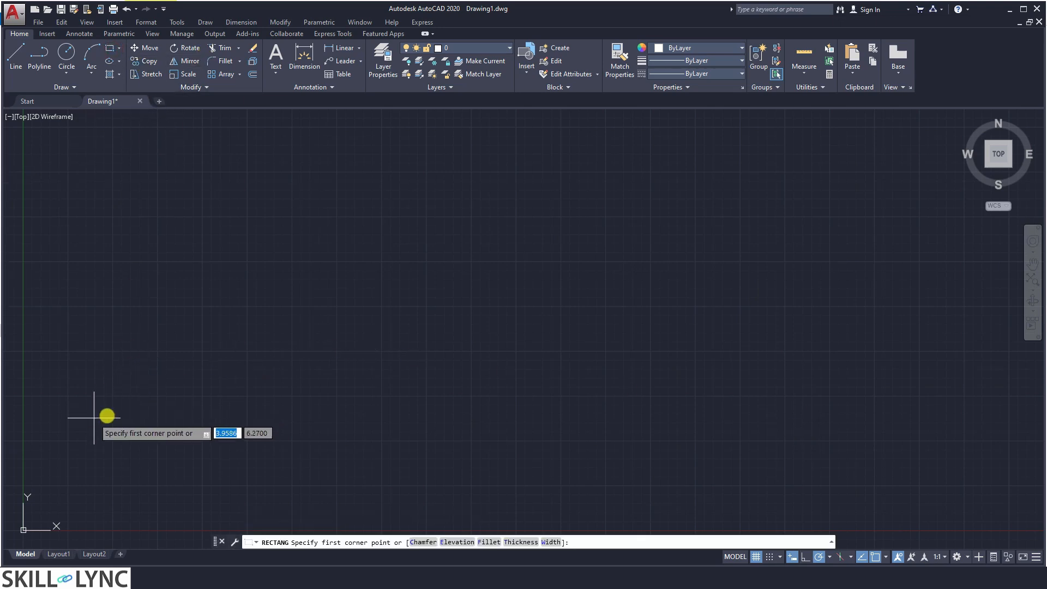
{"action": "left_click", "coordinate": [53, 467]}
{"action": "left_click", "coordinate": [115, 499]}
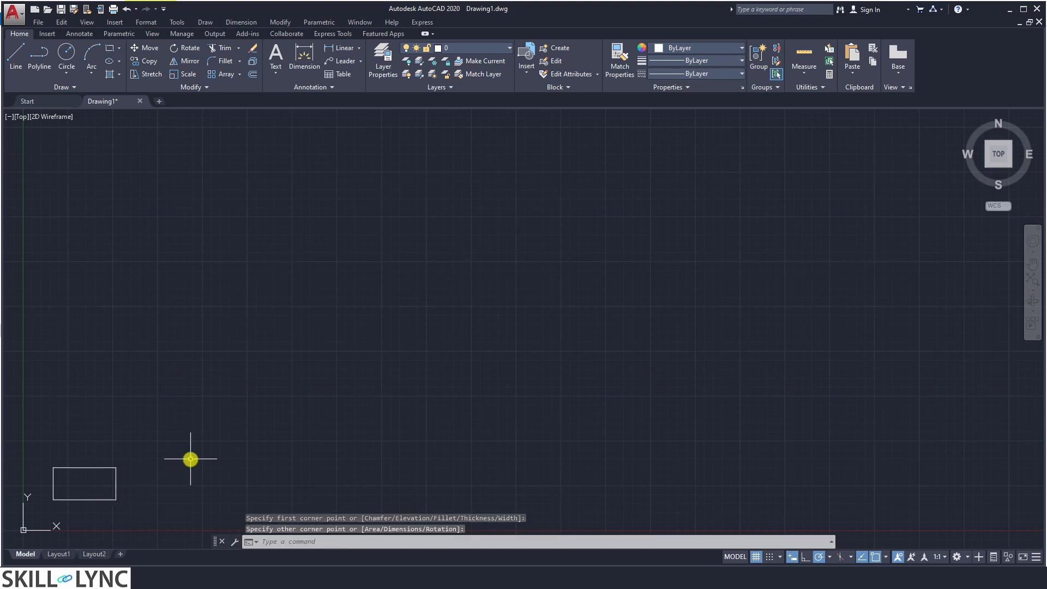
Create a rectangular array from the small rectangle
{"action": "type", "text": "AR"}
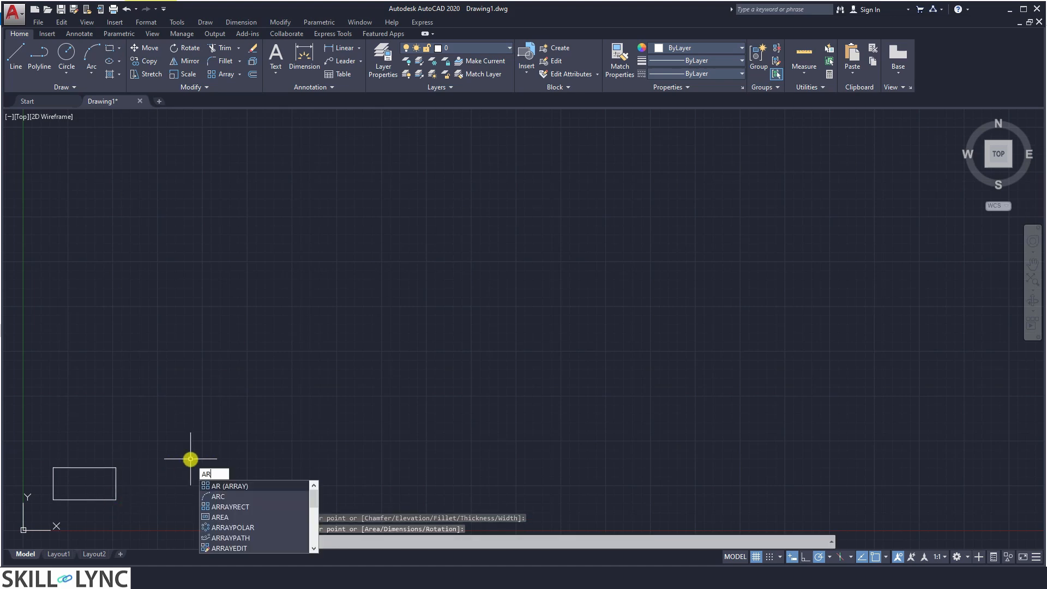
{"action": "key", "text": "Return"}
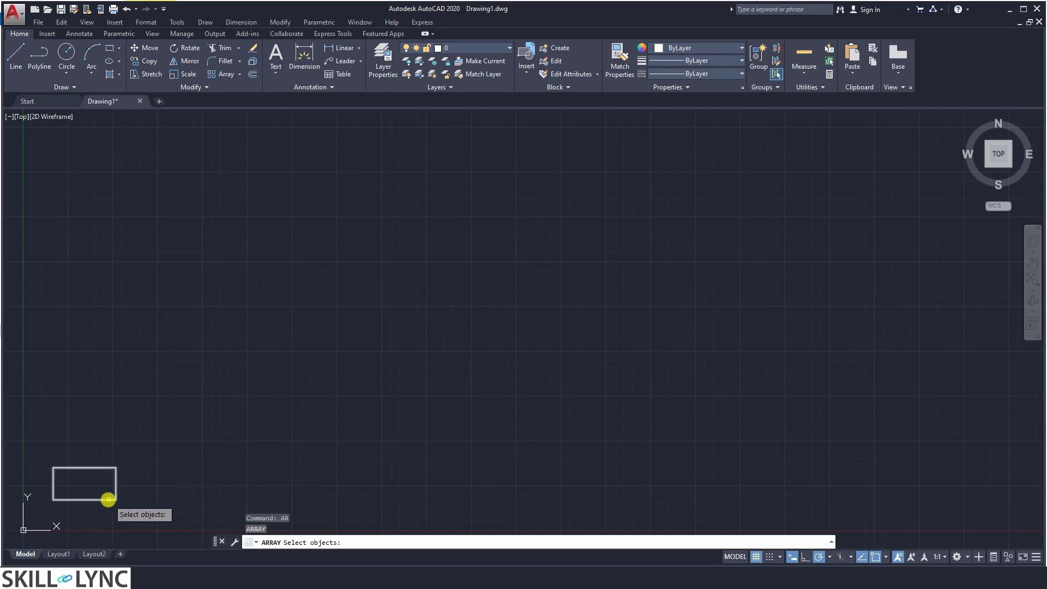
{"action": "left_click", "coordinate": [108, 500]}
{"action": "key", "text": "Return"}
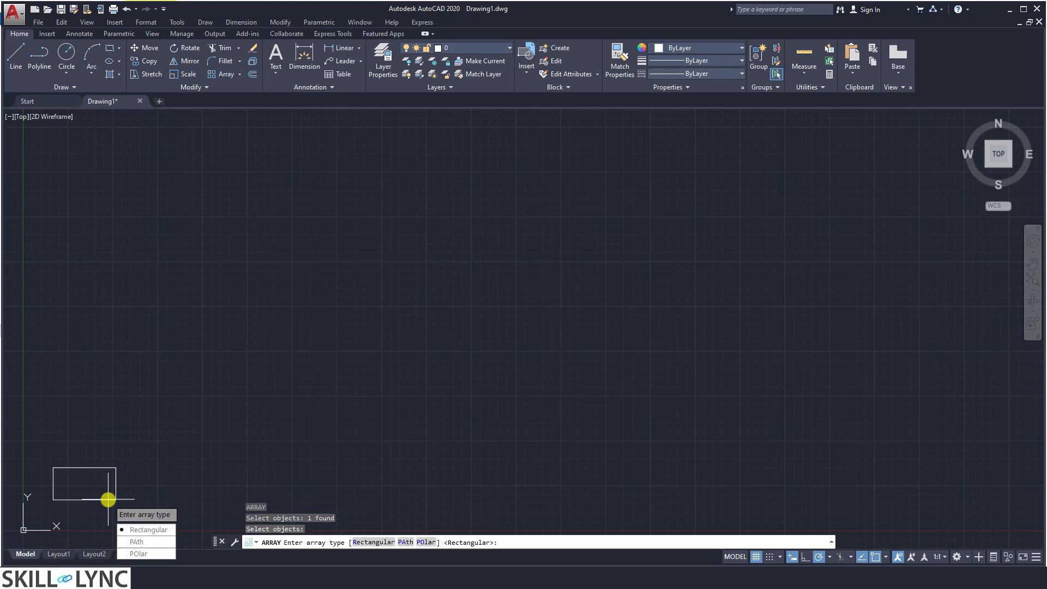
{"action": "left_click", "coordinate": [151, 531]}
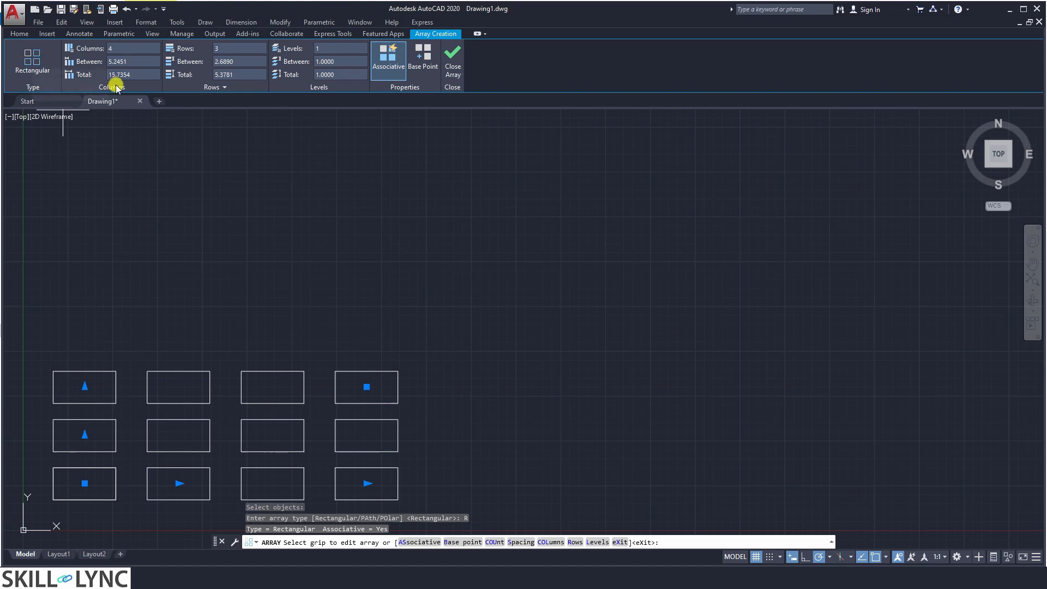
Set the array to 6 columns and 4 rows
{"action": "left_click", "coordinate": [214, 87]}
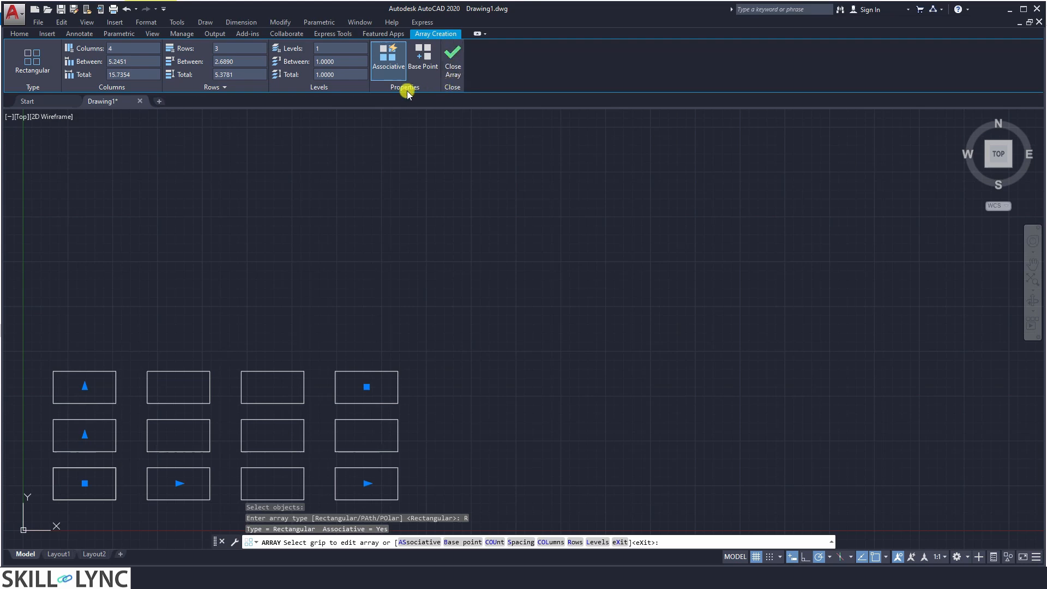
{"action": "left_click", "coordinate": [122, 51]}
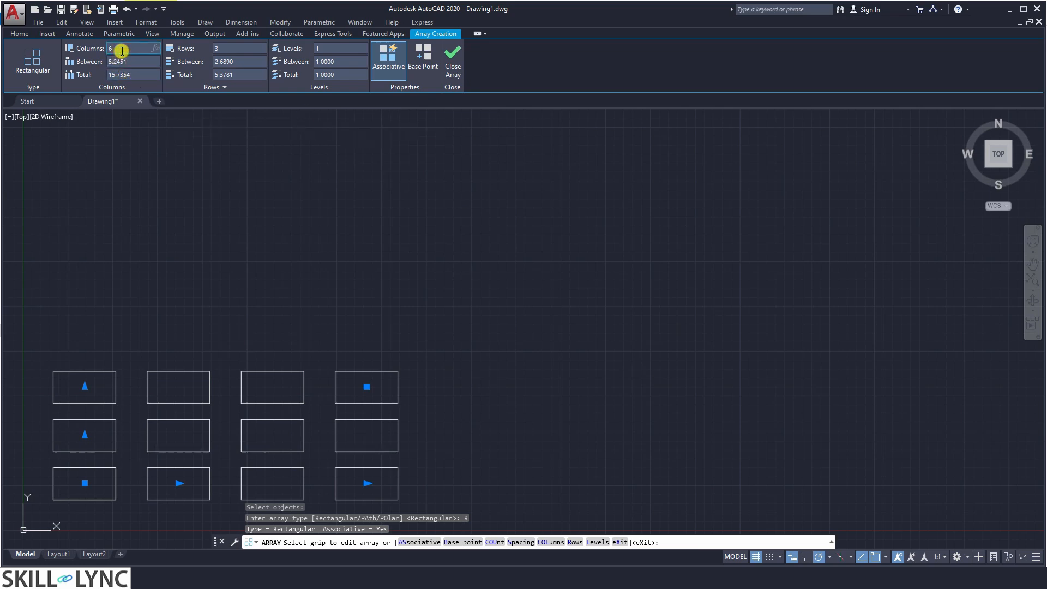
{"action": "left_click", "coordinate": [229, 47]}
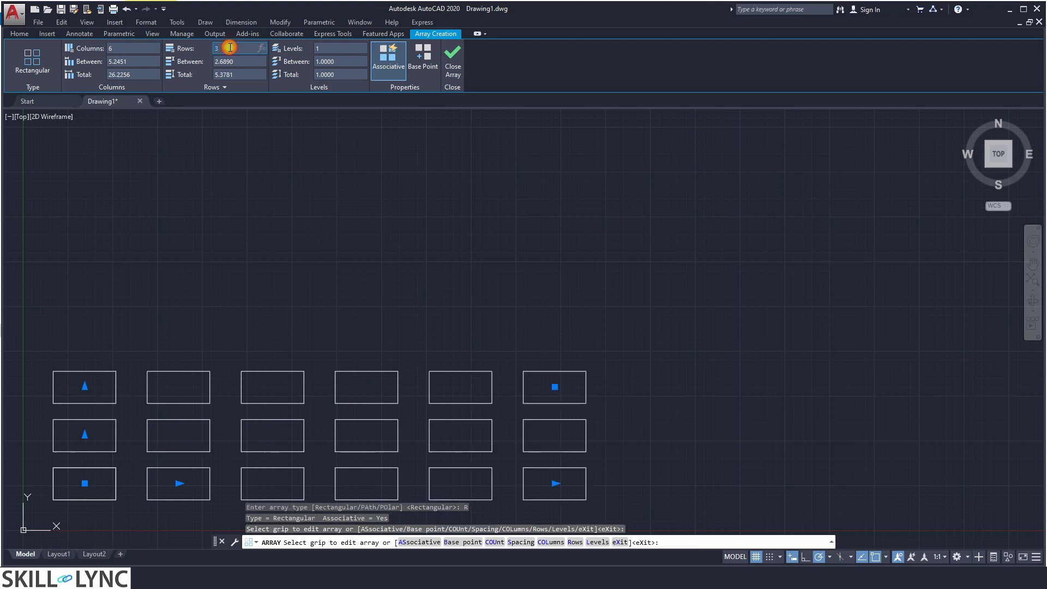
{"action": "type", "text": "4"}
{"action": "left_click", "coordinate": [328, 49]}
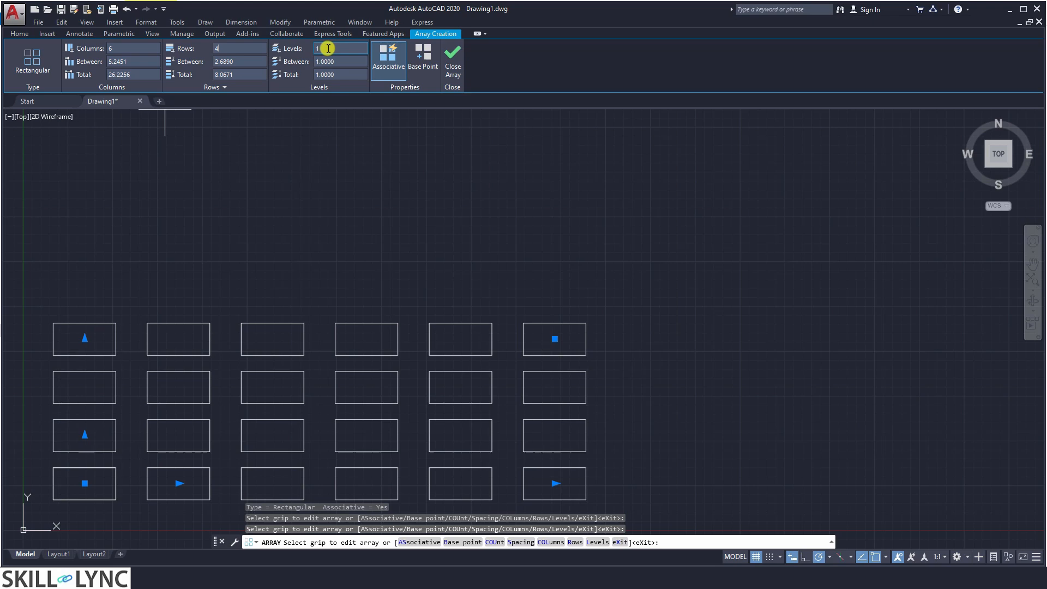
Set the array's column spacing to 8 and its row spacing to 3
{"action": "left_click", "coordinate": [147, 62]}
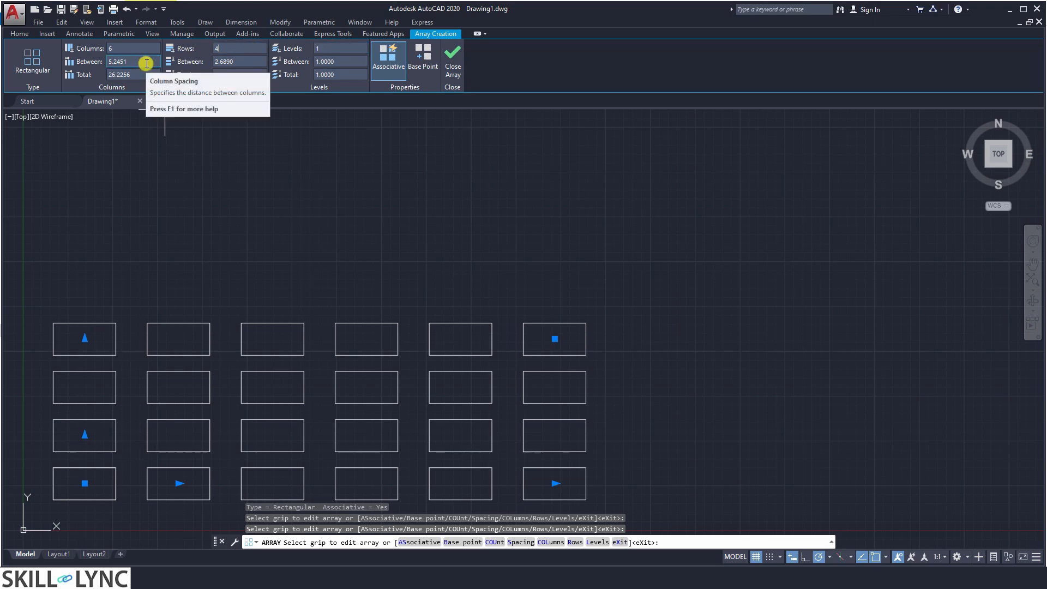
{"action": "left_click", "coordinate": [147, 63]}
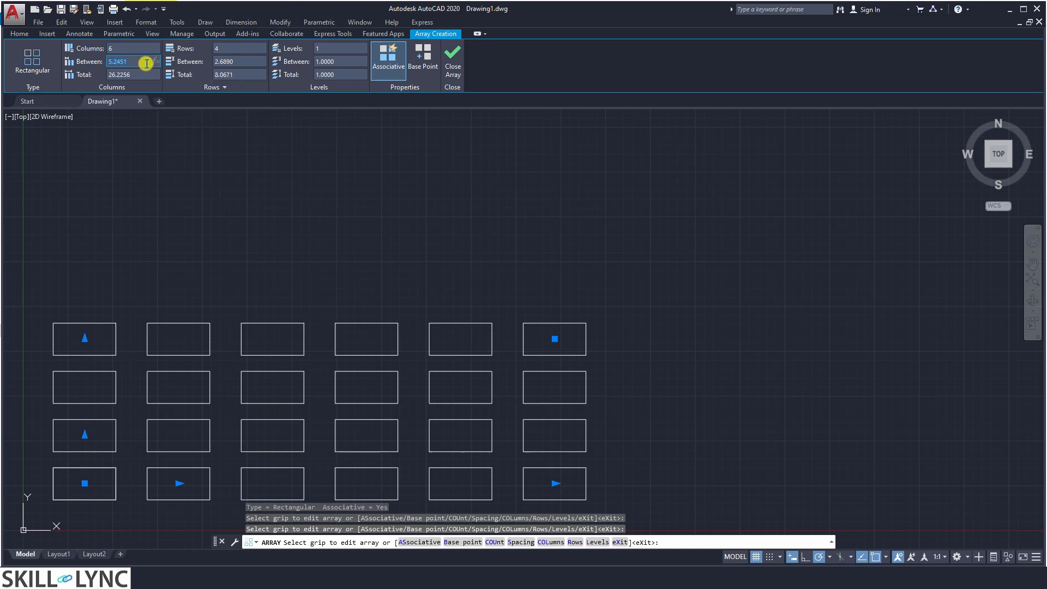
{"action": "type", "text": "8"}
{"action": "left_click", "coordinate": [234, 61]}
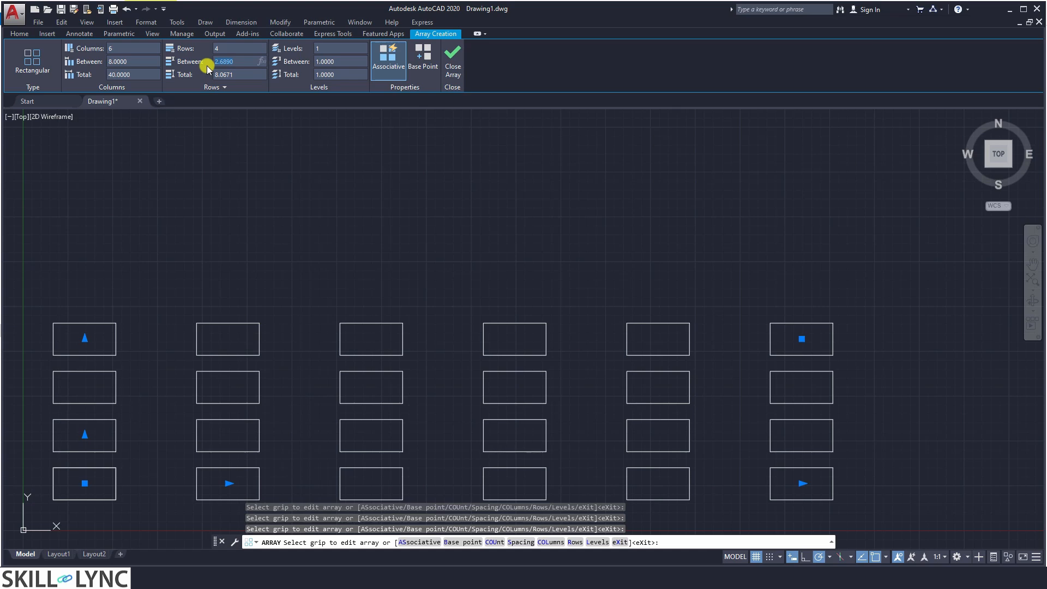
{"action": "type", "text": "3"}
{"action": "left_click", "coordinate": [236, 54]}
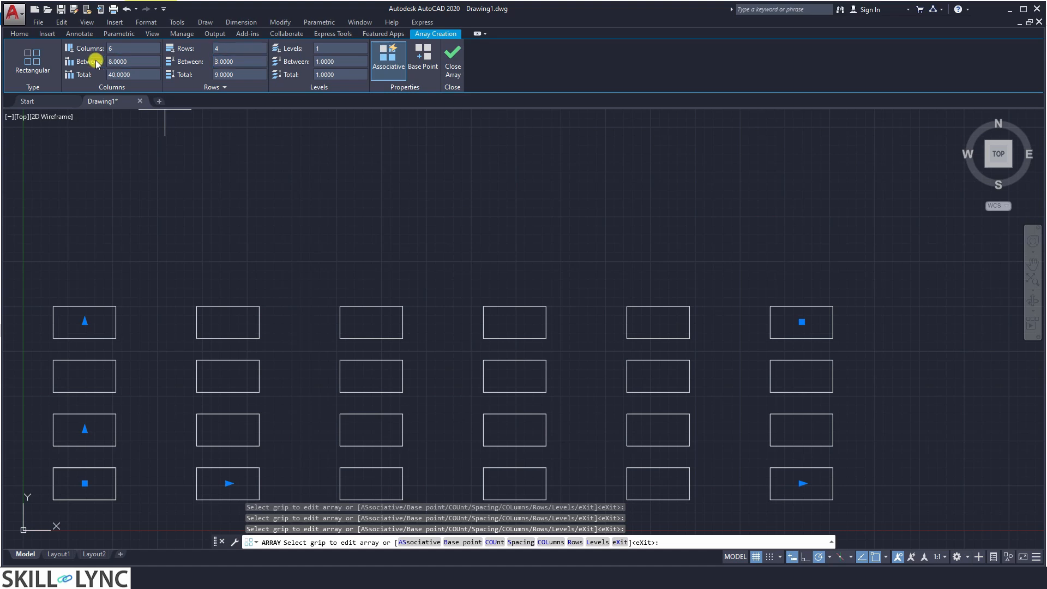
Set the total distance across the array's columns to 50
{"action": "left_click", "coordinate": [108, 48]}
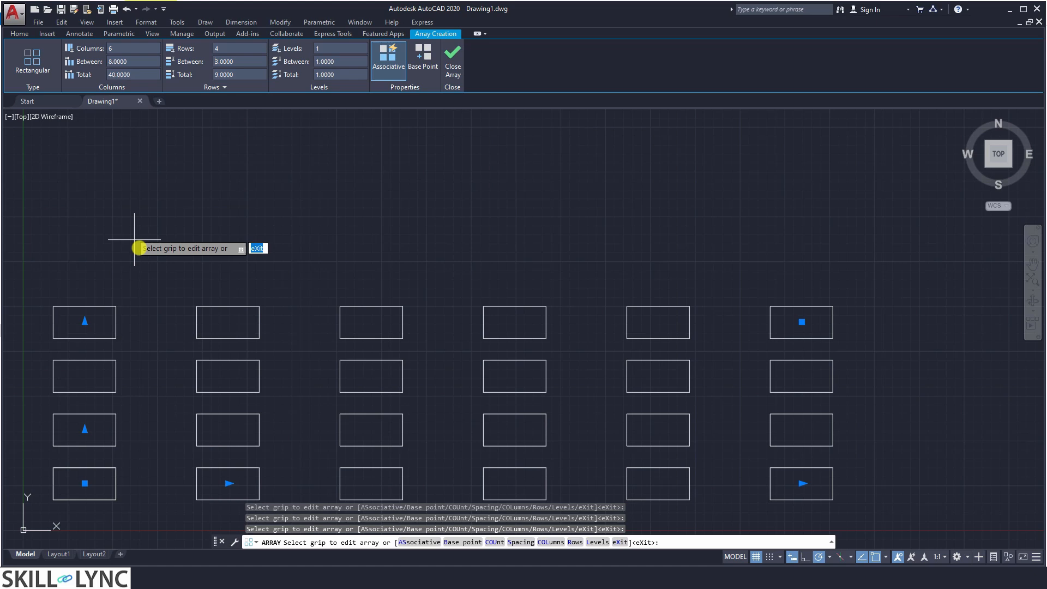
{"action": "left_click", "coordinate": [131, 75]}
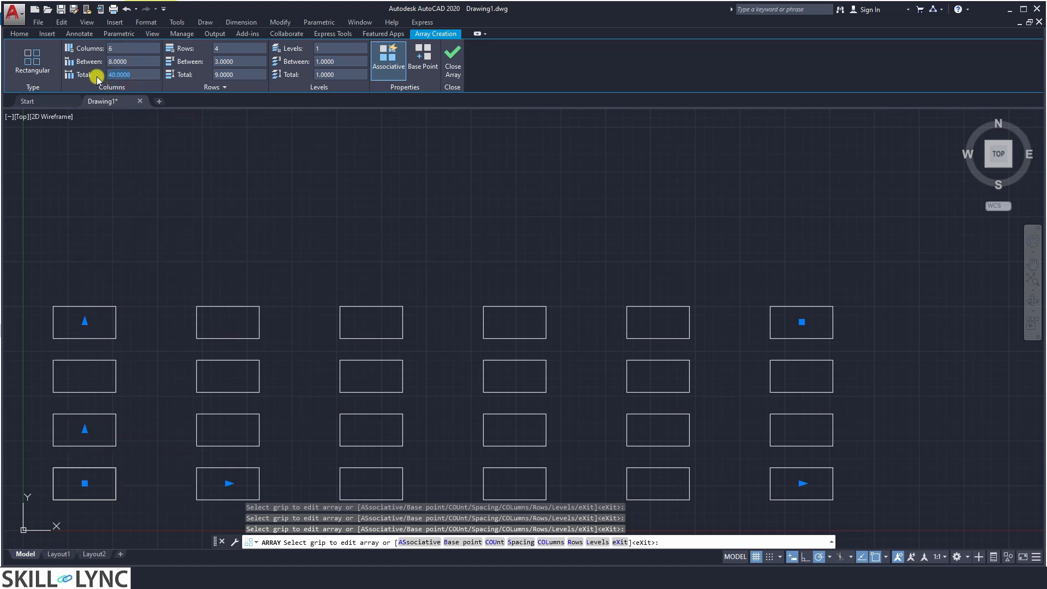
{"action": "type", "text": "50"}
{"action": "left_click", "coordinate": [234, 74]}
Set the array's total column distance to 30 and its total row distance to 12
{"action": "left_click", "coordinate": [143, 75]}
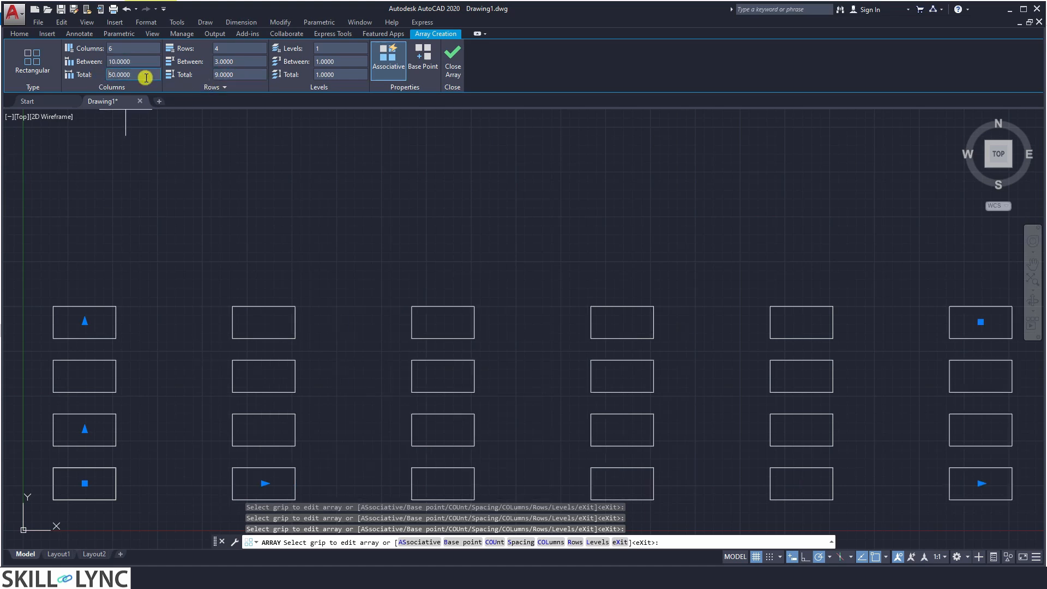
{"action": "left_click", "coordinate": [133, 77]}
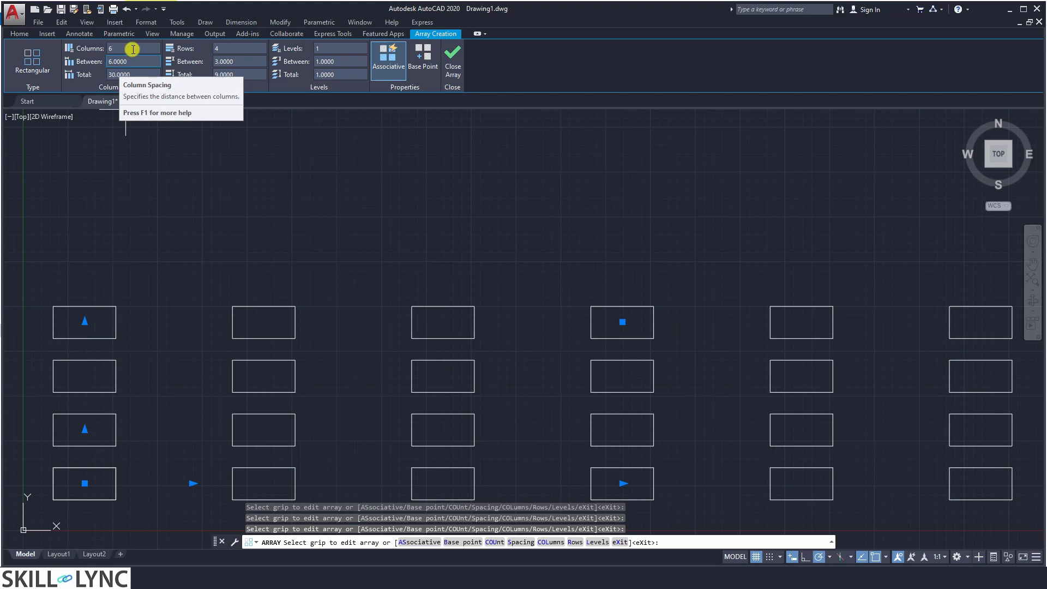
{"action": "left_click", "coordinate": [253, 74]}
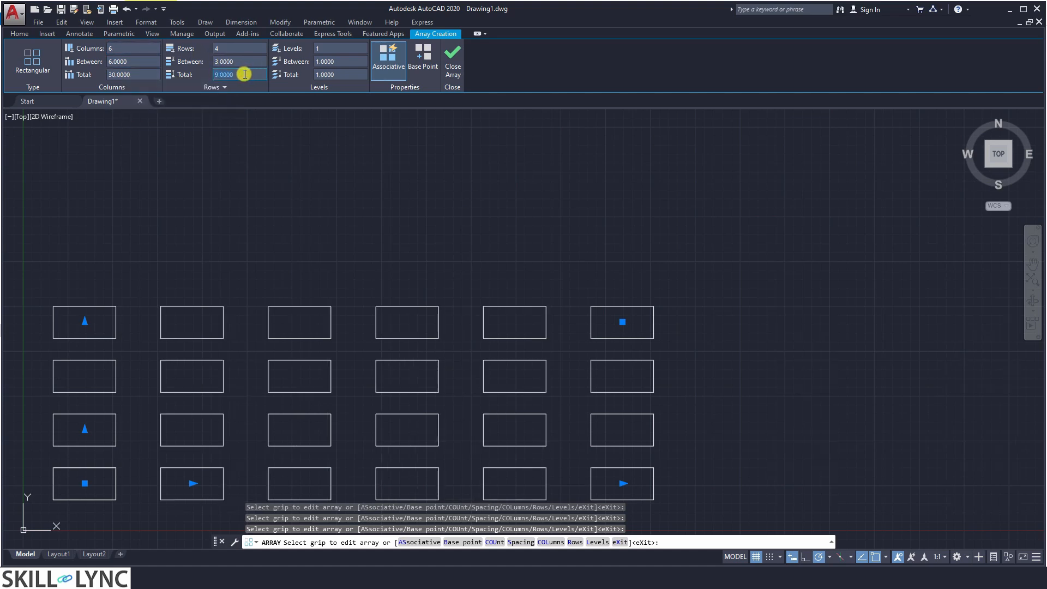
{"action": "type", "text": "12"}
{"action": "key", "text": "Return"}
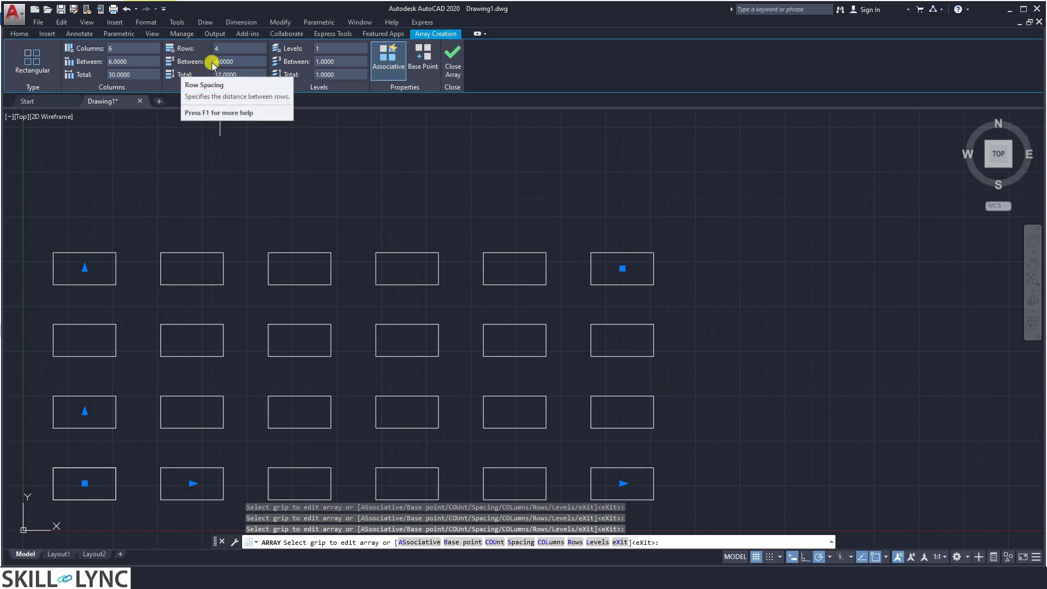
{"action": "left_click", "coordinate": [240, 63]}
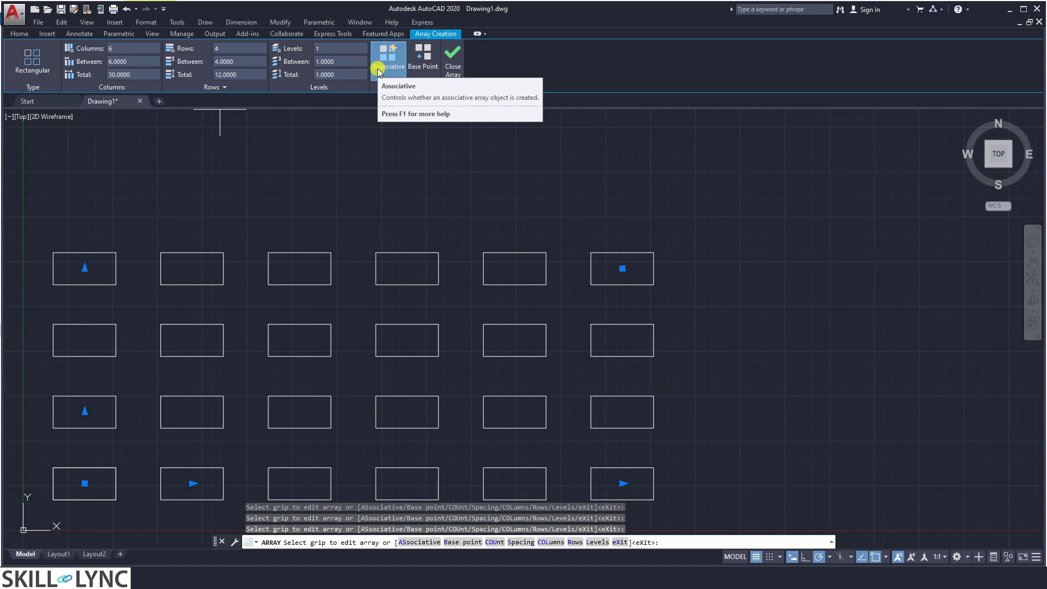
Move the array's base point to an empty spot beside the first column and set the column spacing to 7
{"action": "left_click", "coordinate": [418, 74]}
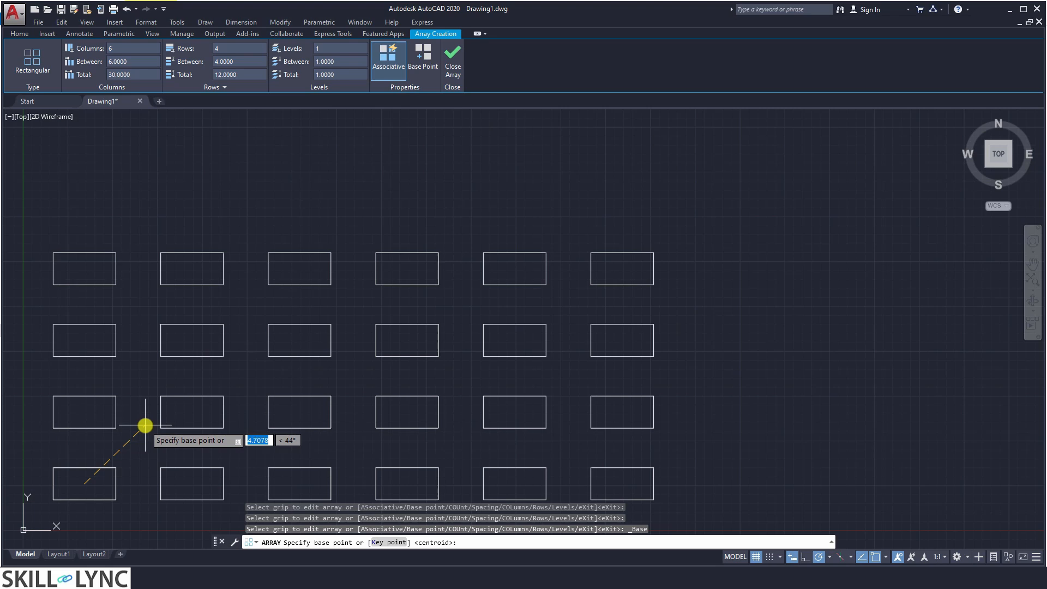
{"action": "left_click", "coordinate": [146, 397]}
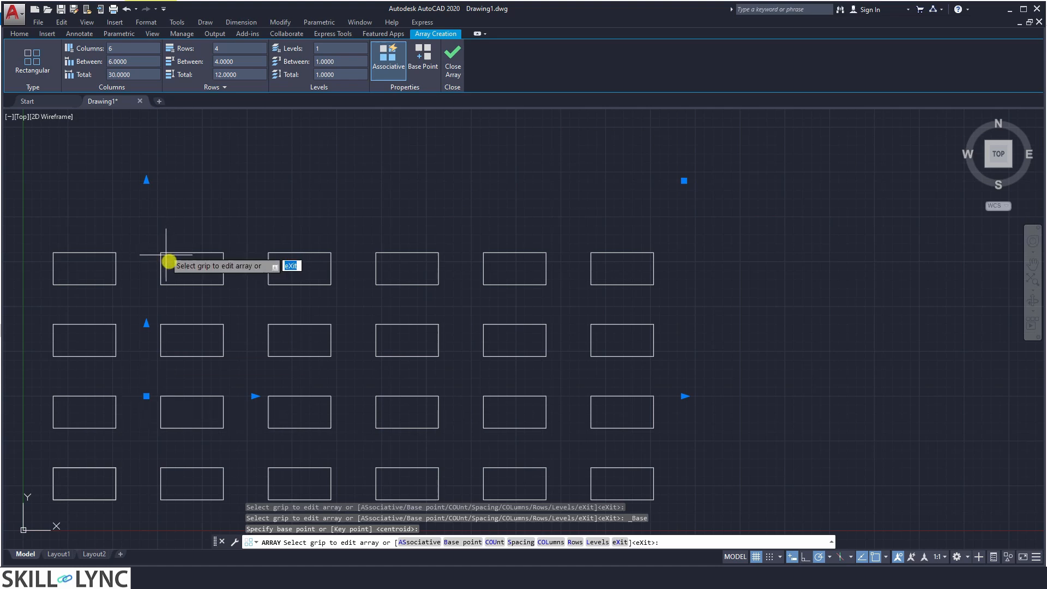
{"action": "left_click", "coordinate": [129, 60]}
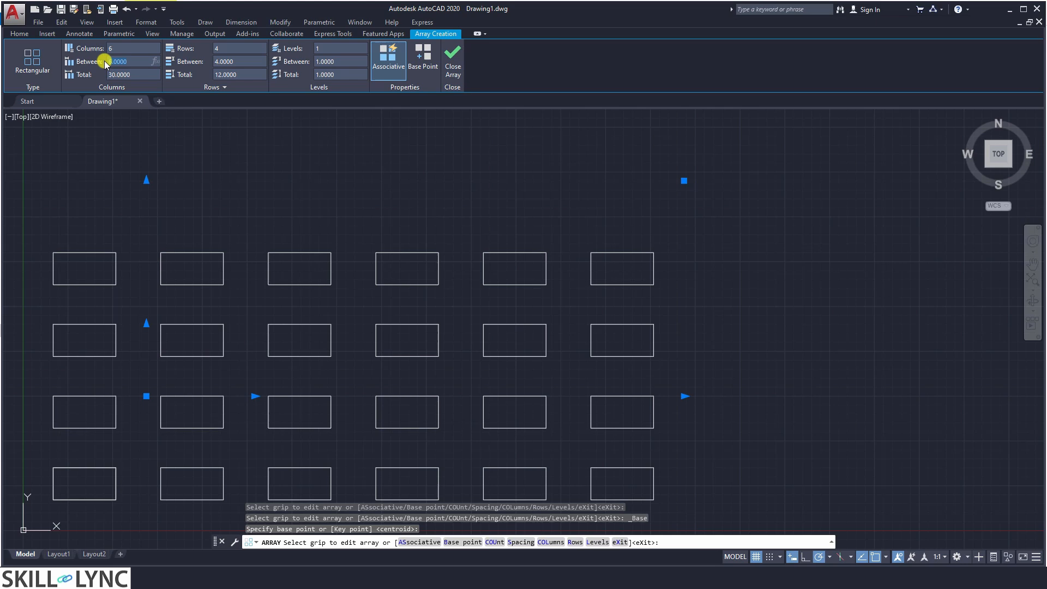
{"action": "type", "text": "7"}
{"action": "key", "text": "Return"}
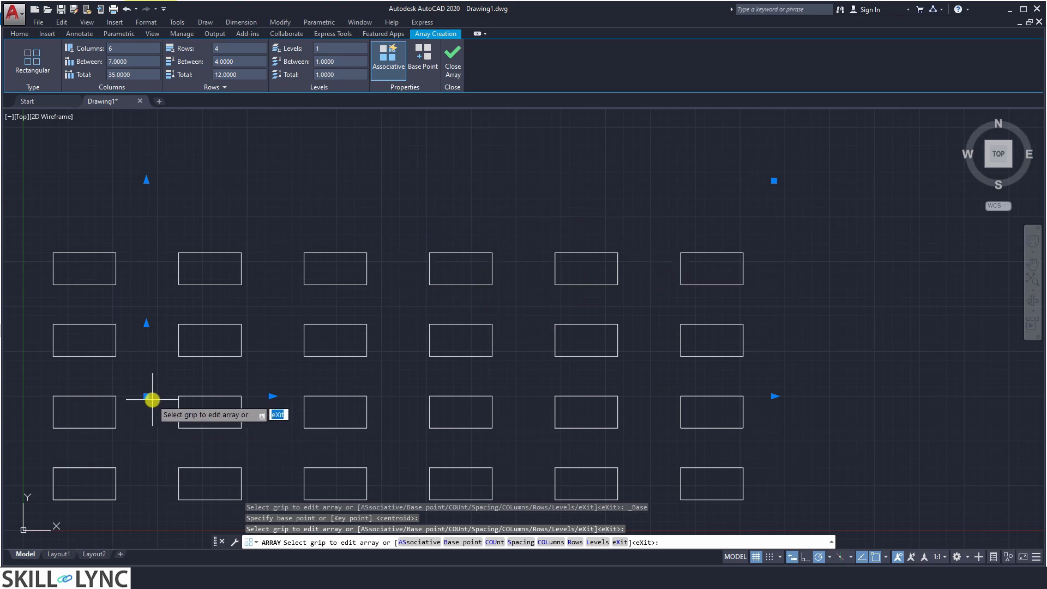
Set the array's base point to the source rectangle's lower-left corner, then undo the finished array
{"action": "left_click", "coordinate": [423, 55]}
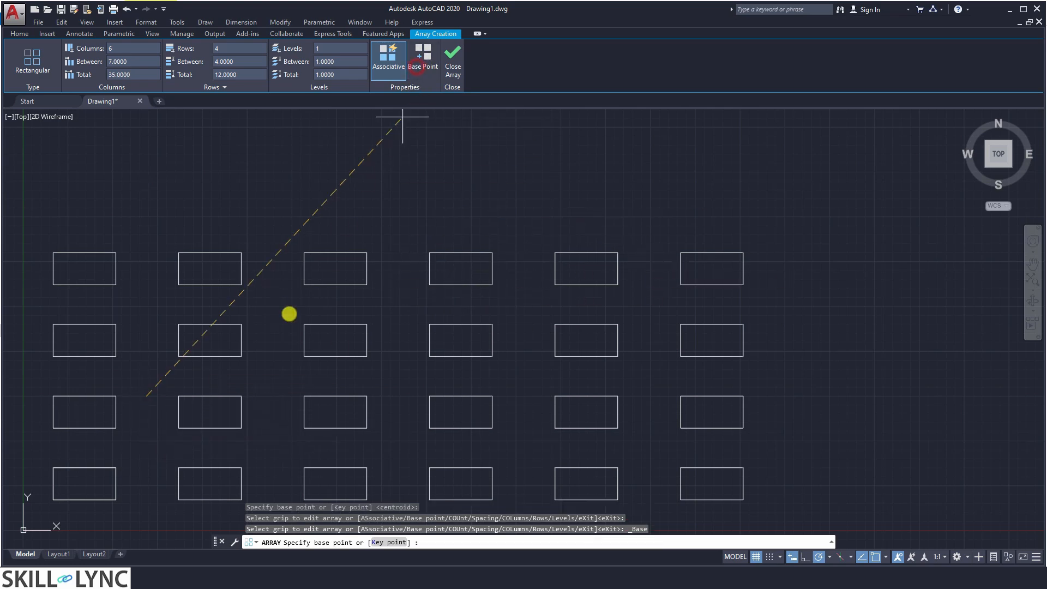
{"action": "left_click", "coordinate": [53, 499]}
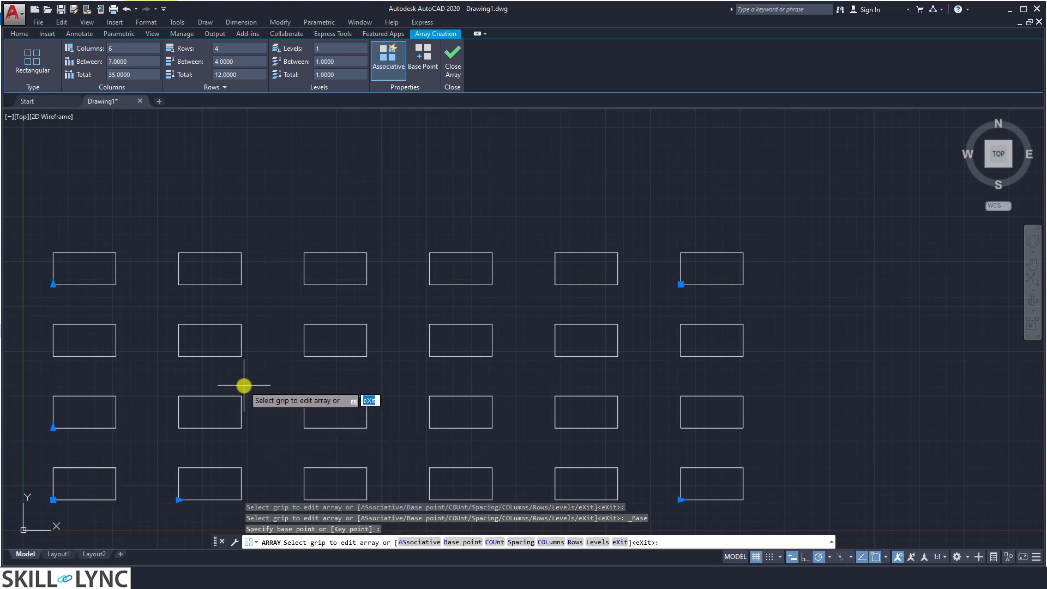
{"action": "key", "text": "Return"}
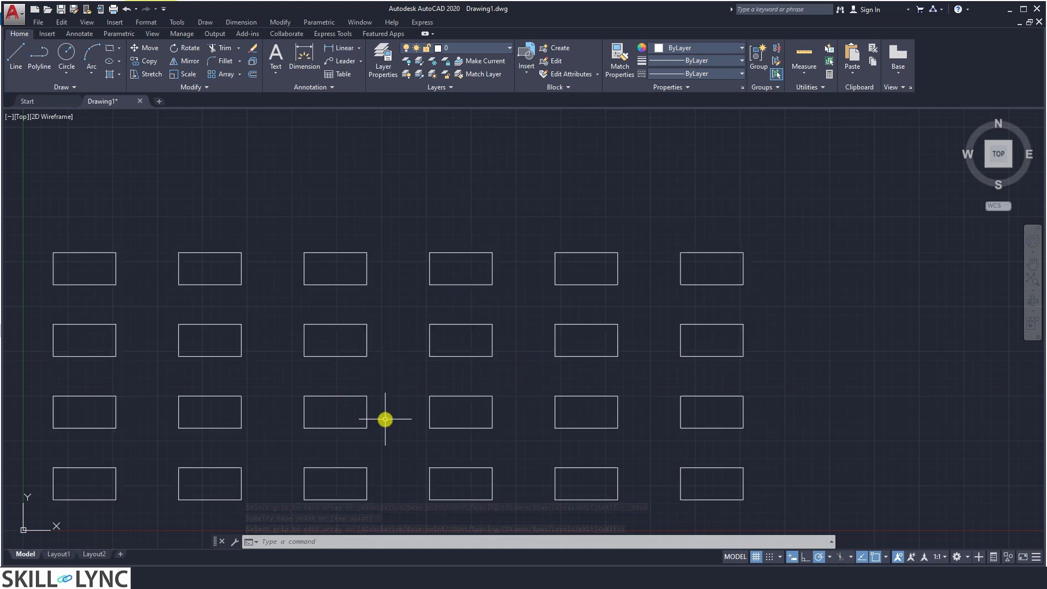
{"action": "key", "text": "ctrl+z"}
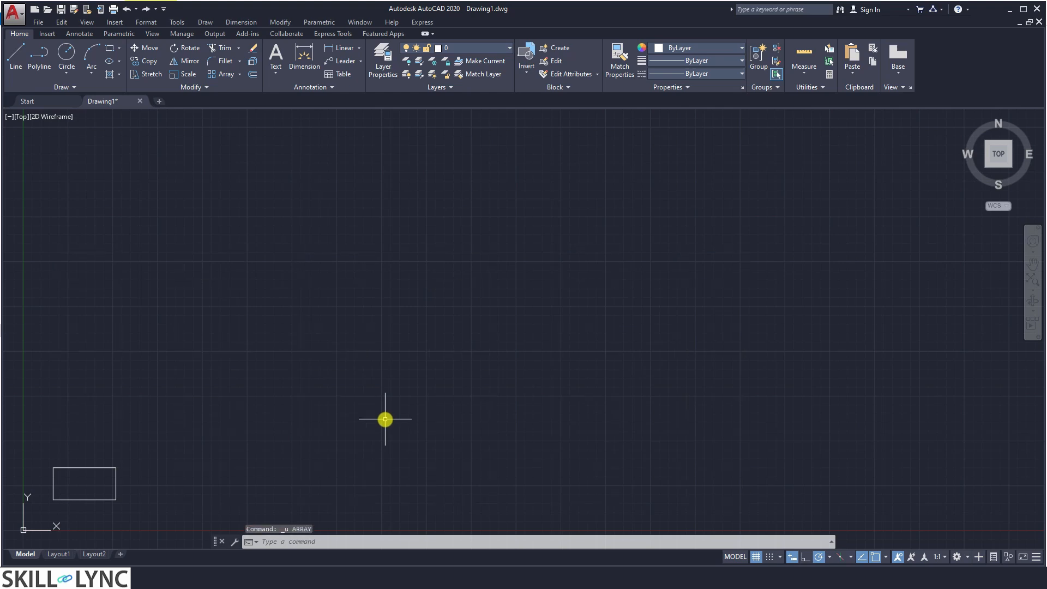
Create a rectangular array of the remaining rectangle with the Array command, keeping the default counts and spacing
{"action": "type", "text": "AR"}
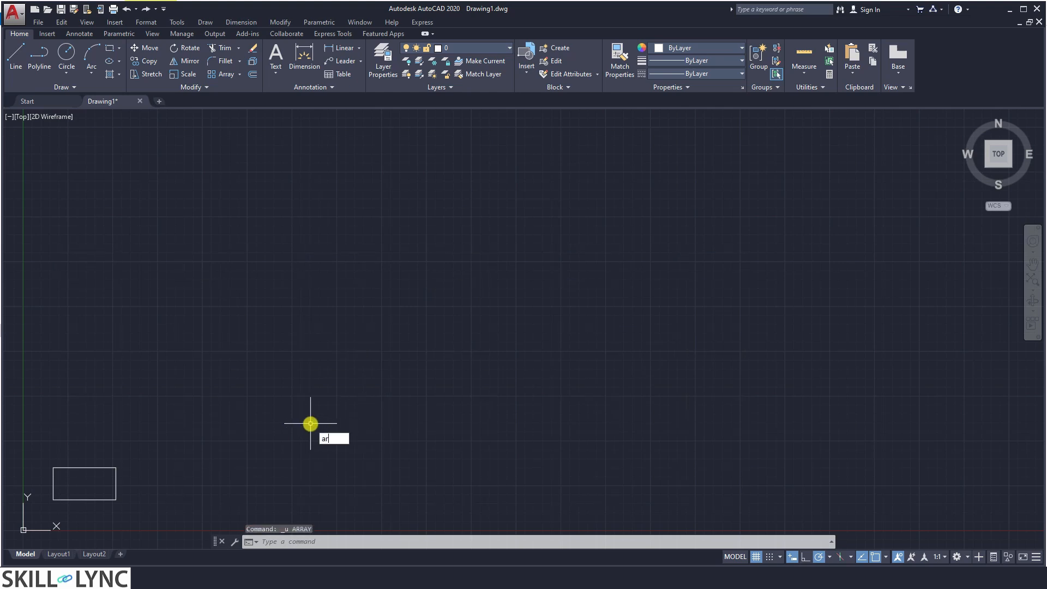
{"action": "key", "text": "Return"}
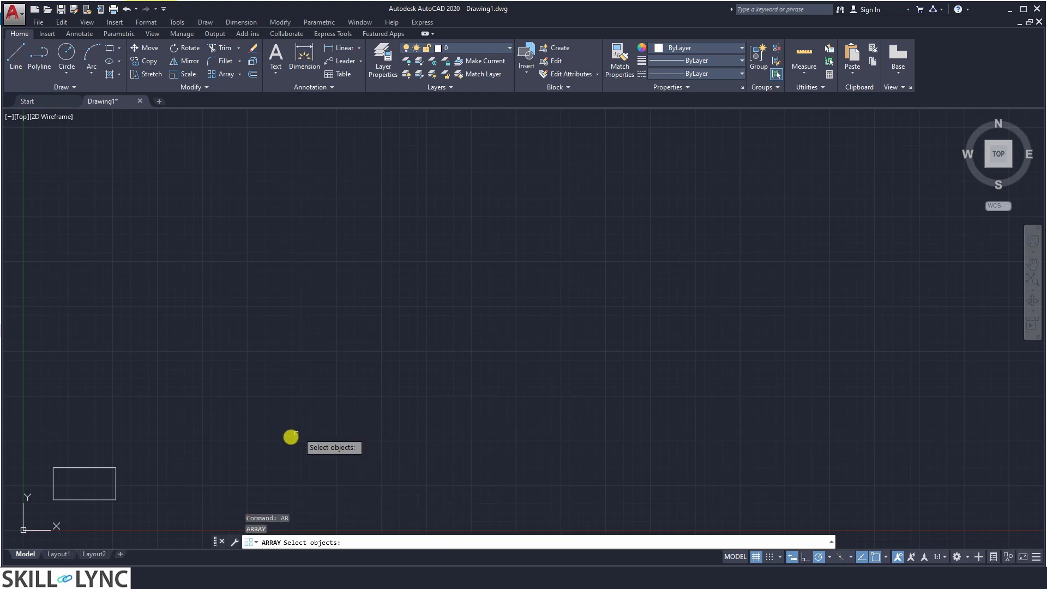
{"action": "left_click", "coordinate": [115, 480]}
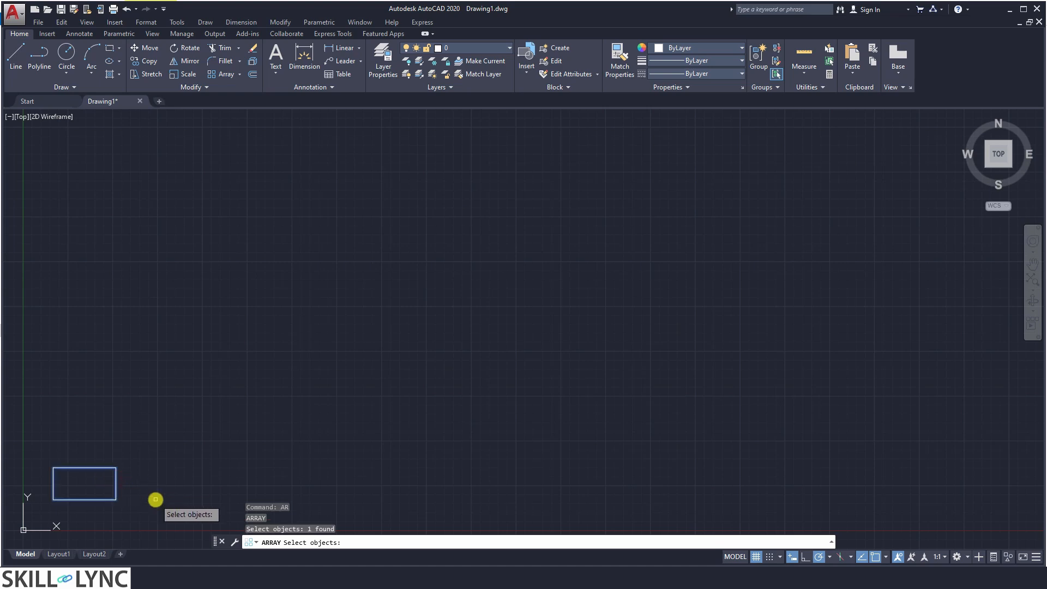
{"action": "key", "text": "Return"}
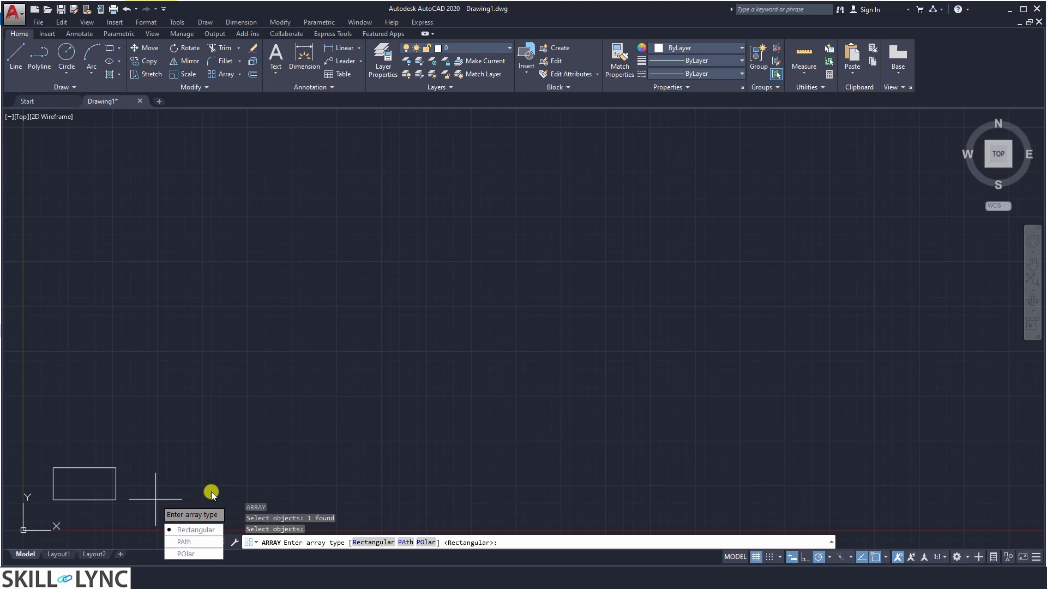
{"action": "type", "text": "r"}
{"action": "key", "text": "Return"}
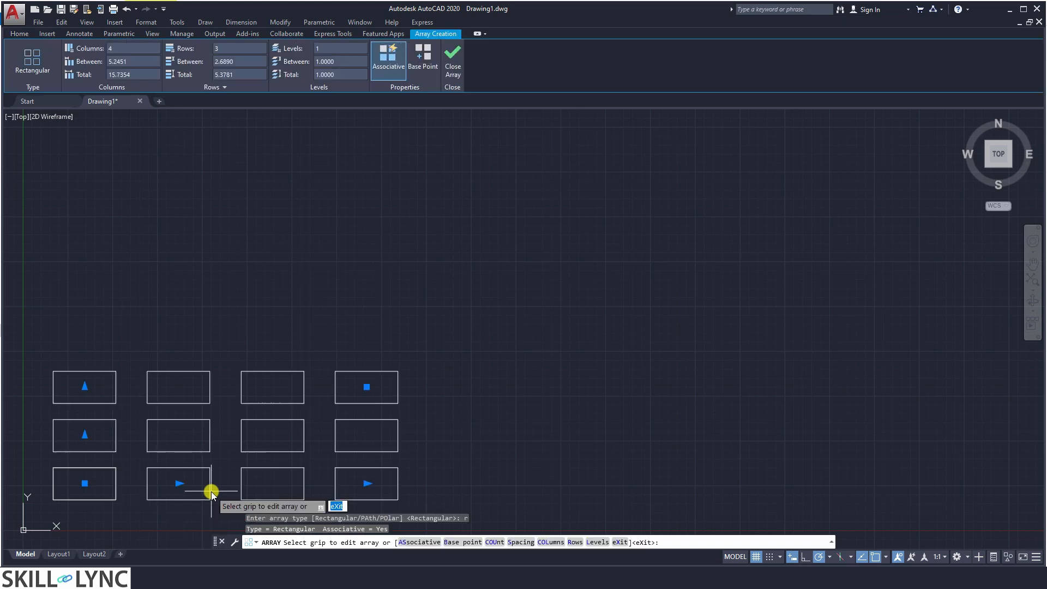
{"action": "key", "text": "Escape"}
Try starting the ARRAYRECT command, cancel it, and undo back to the single rectangle
{"action": "type", "text": "ar"}
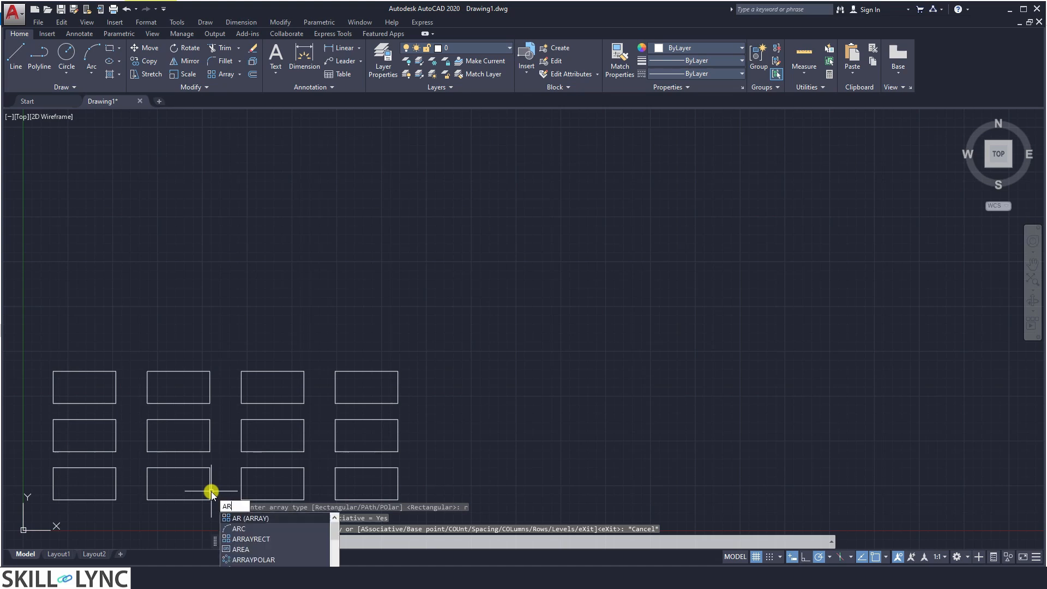
{"action": "type", "text": "rayrec"}
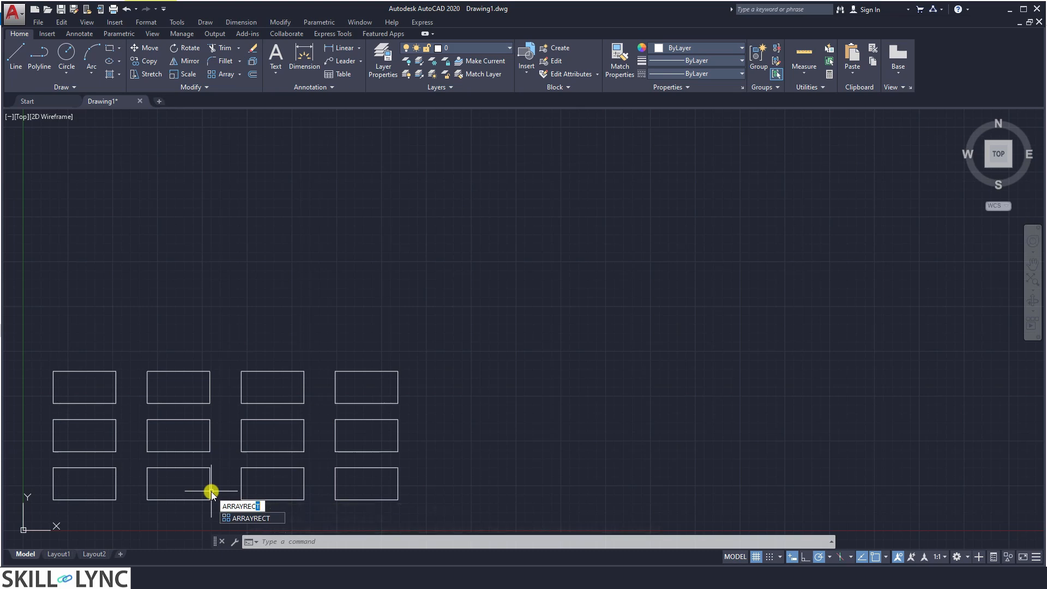
{"action": "key", "text": "Return"}
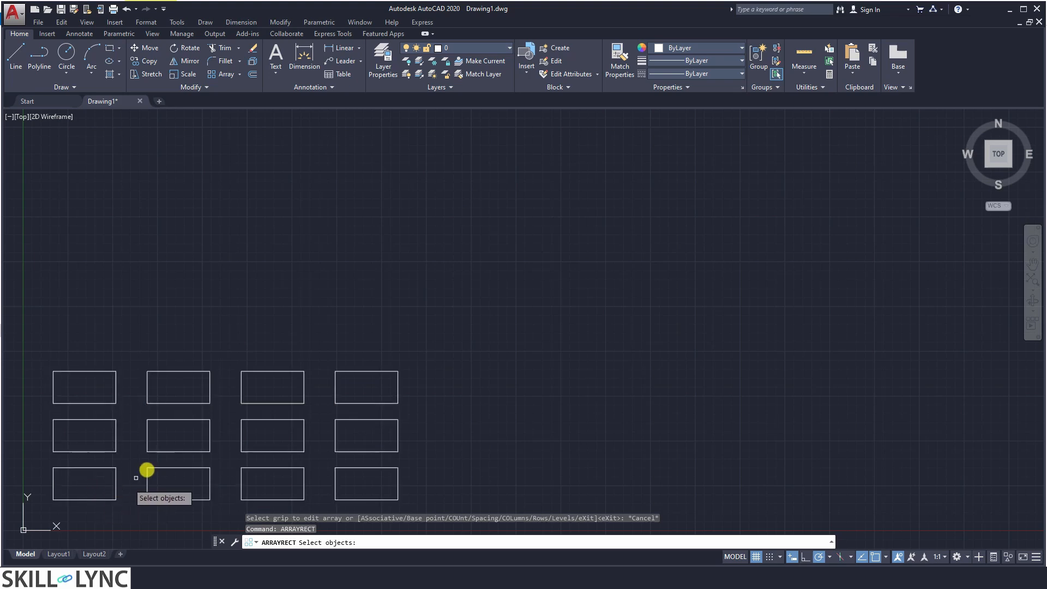
{"action": "key", "text": "Escape"}
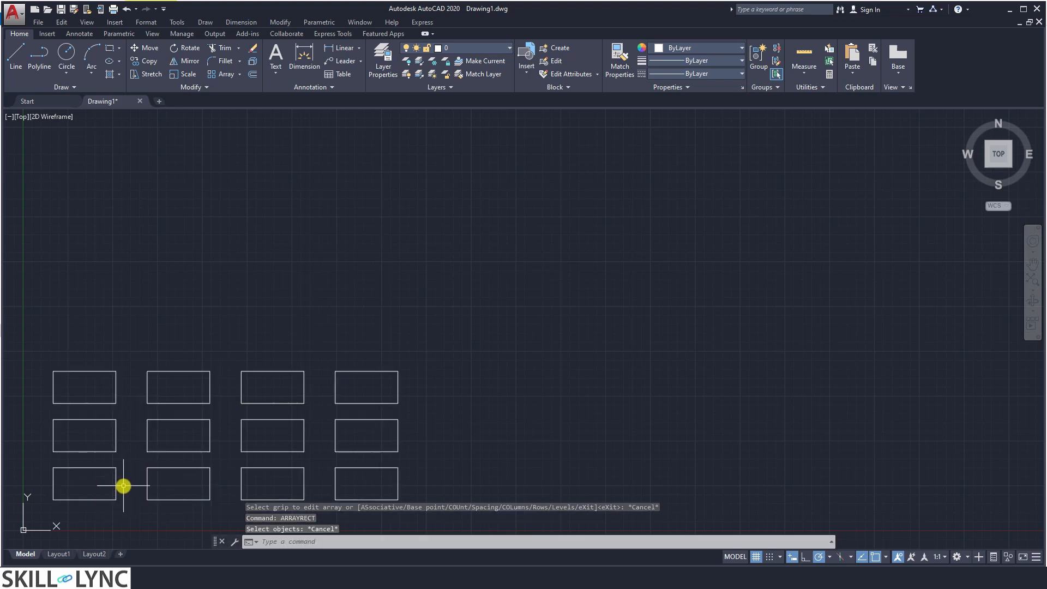
{"action": "key", "text": "ctrl+z"}
{"action": "key", "text": "ctrl+z"}
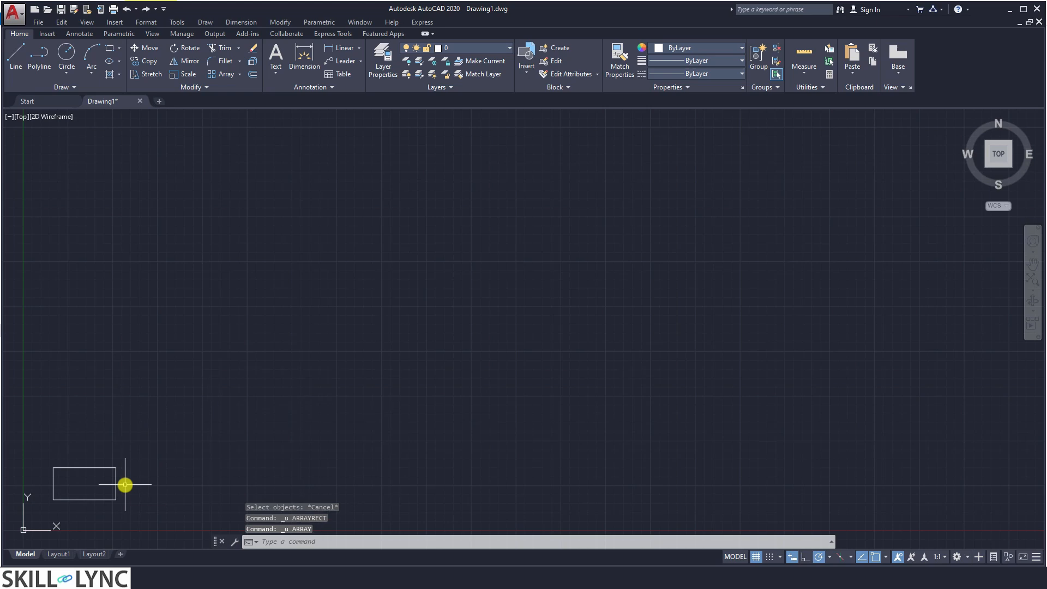
Start a rectangular array of the single rectangle with the ARRAYRECT command
{"action": "type", "text": "ARRA"}
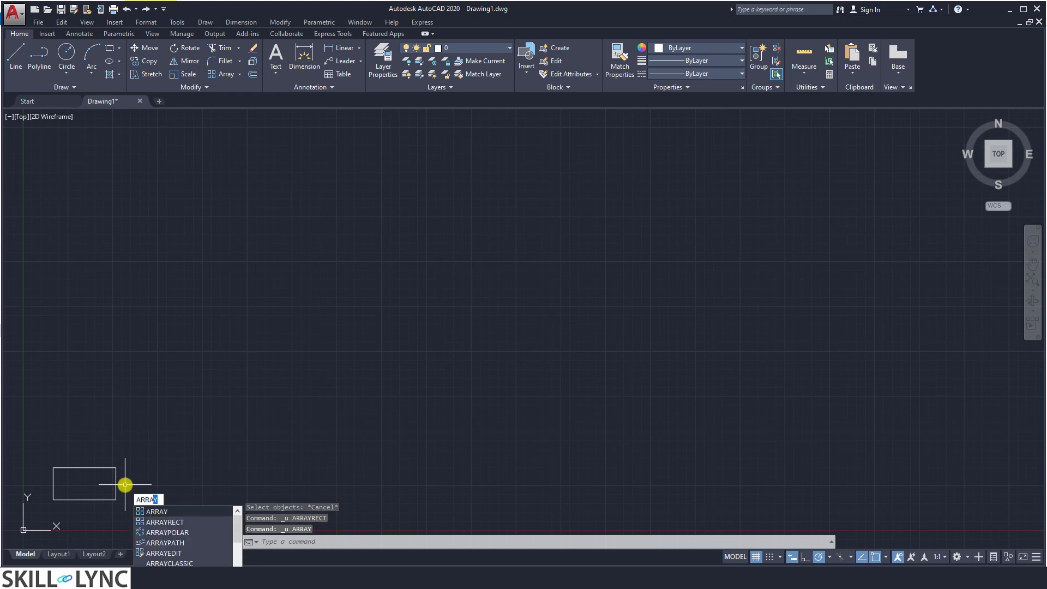
{"action": "type", "text": "YRECT"}
{"action": "key", "text": "Return"}
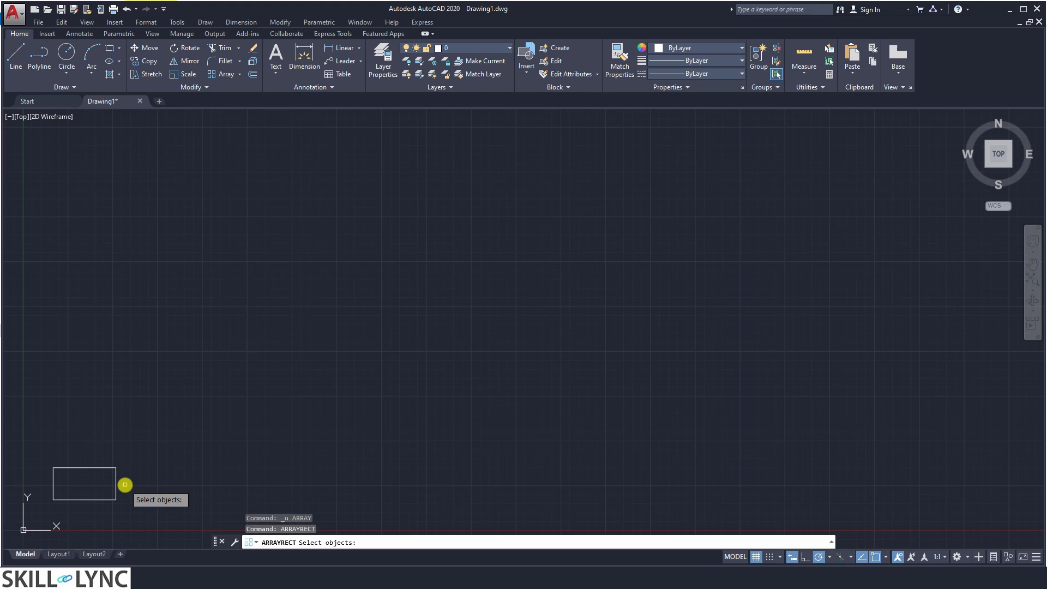
{"action": "left_click", "coordinate": [111, 500]}
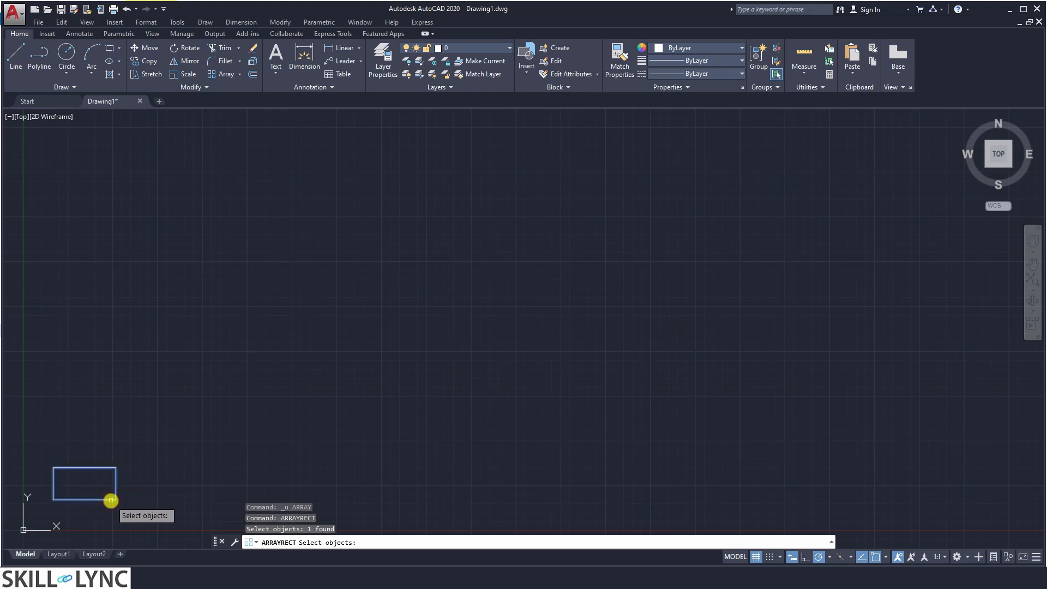
{"action": "key", "text": "Return"}
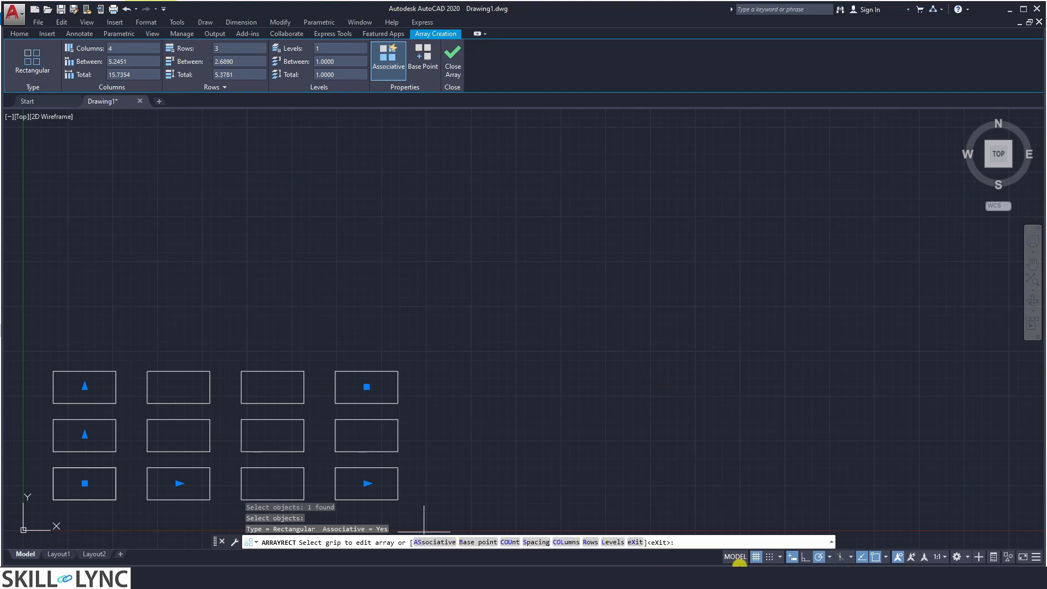
Make the new array non-associative through the command's Associative option
{"action": "type", "text": "as"}
{"action": "key", "text": "Return"}
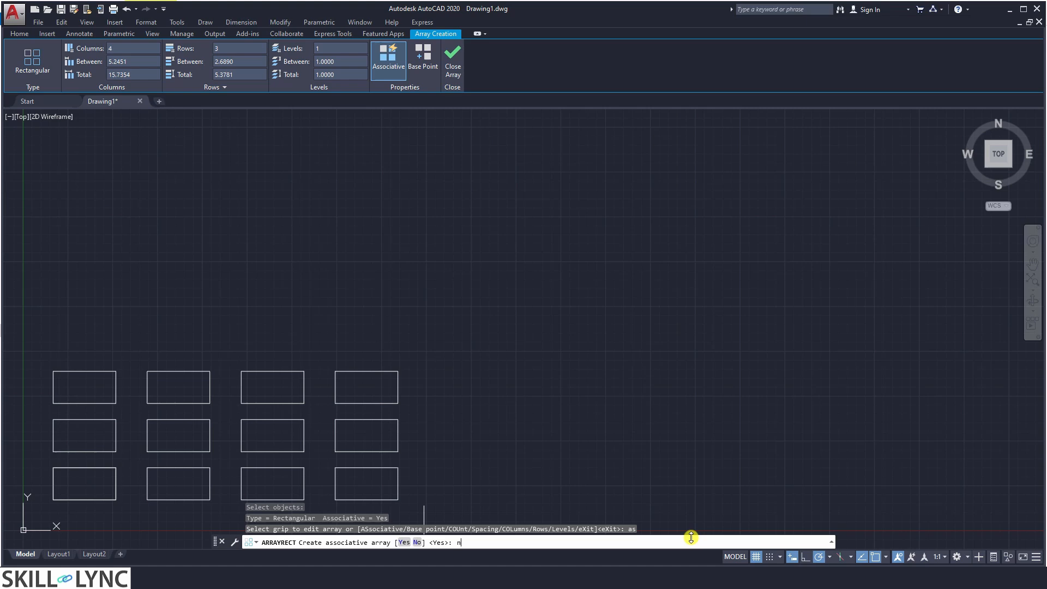
{"action": "key", "text": "Return"}
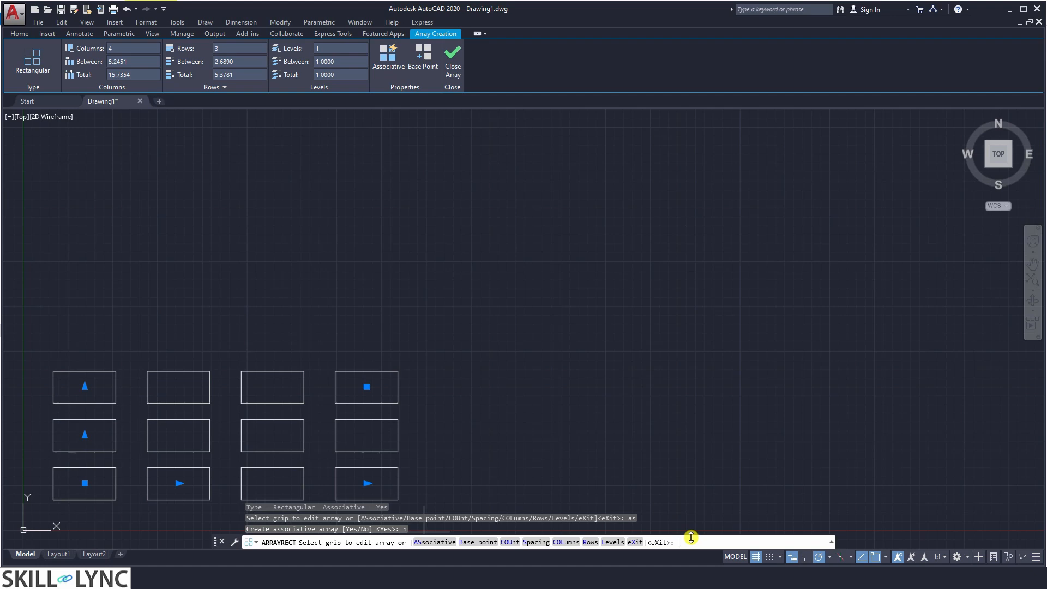
Place the array's base point in the empty area above and to the right of the rectangles
{"action": "type", "text": "b"}
{"action": "key", "text": "Return"}
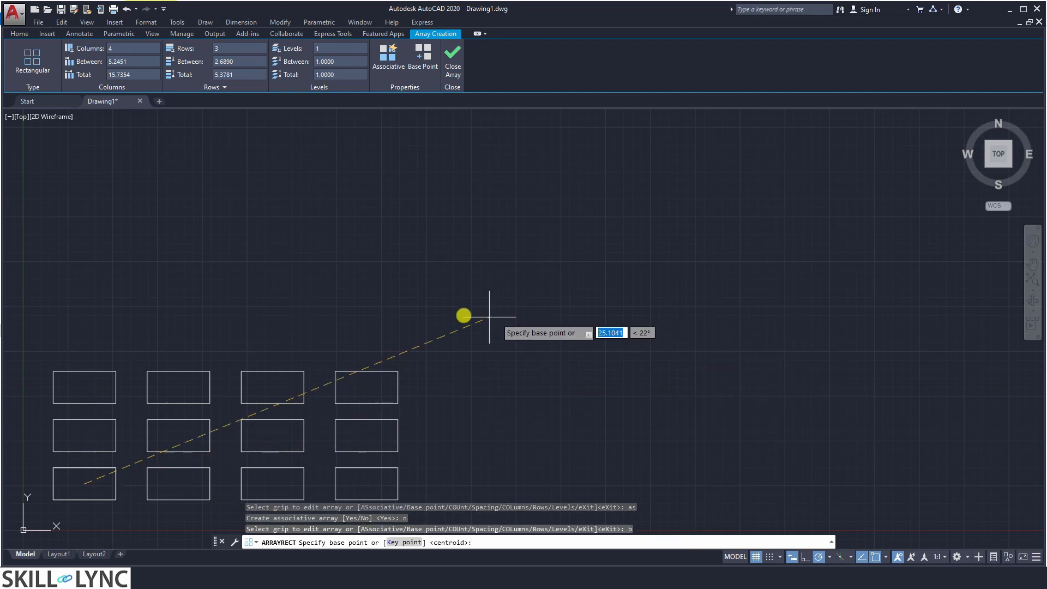
{"action": "left_click", "coordinate": [415, 296]}
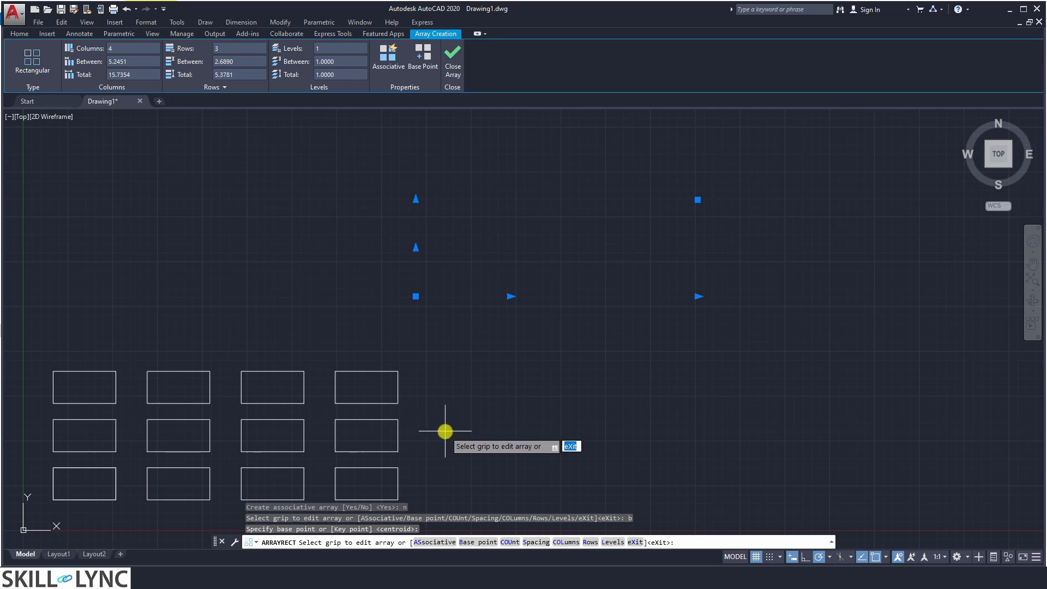
Redefine the array's base point with the Key point option, using the upper-left corner of a rectangle
{"action": "type", "text": "b"}
{"action": "key", "text": "Return"}
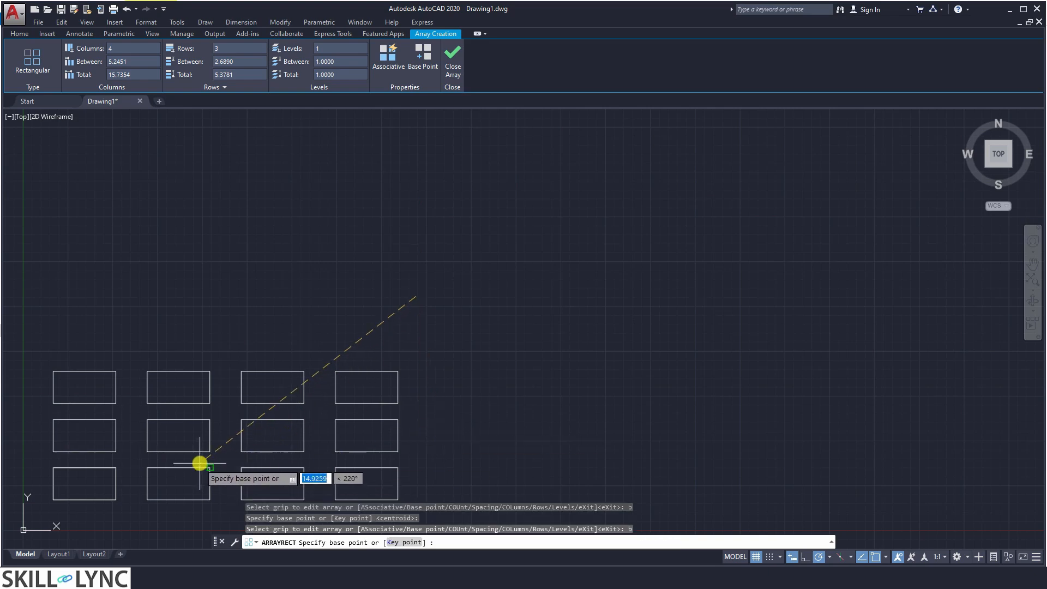
{"action": "type", "text": "k"}
{"action": "key", "text": "Return"}
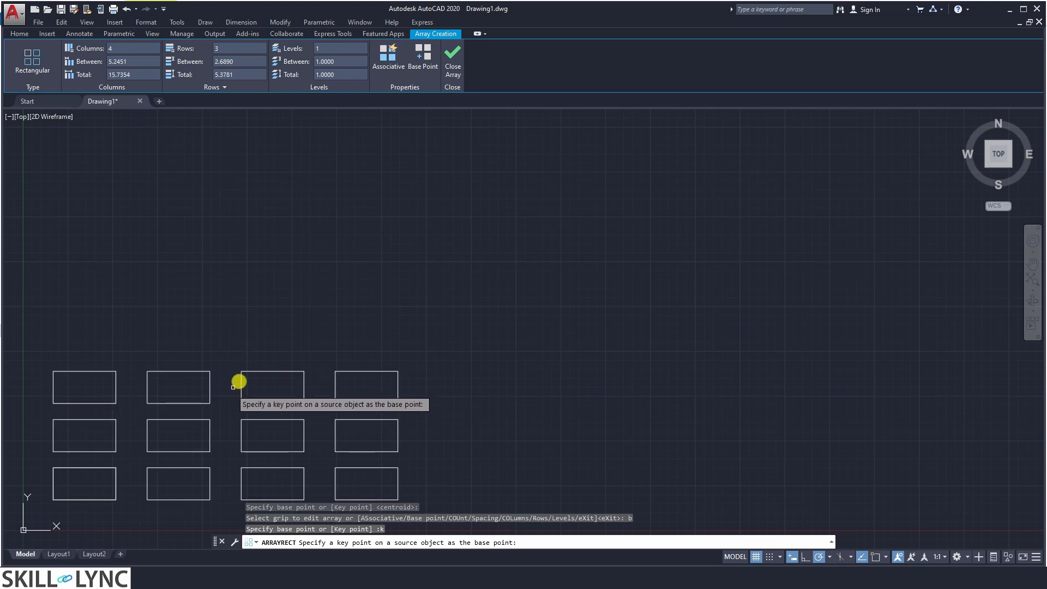
{"action": "left_click", "coordinate": [241, 372]}
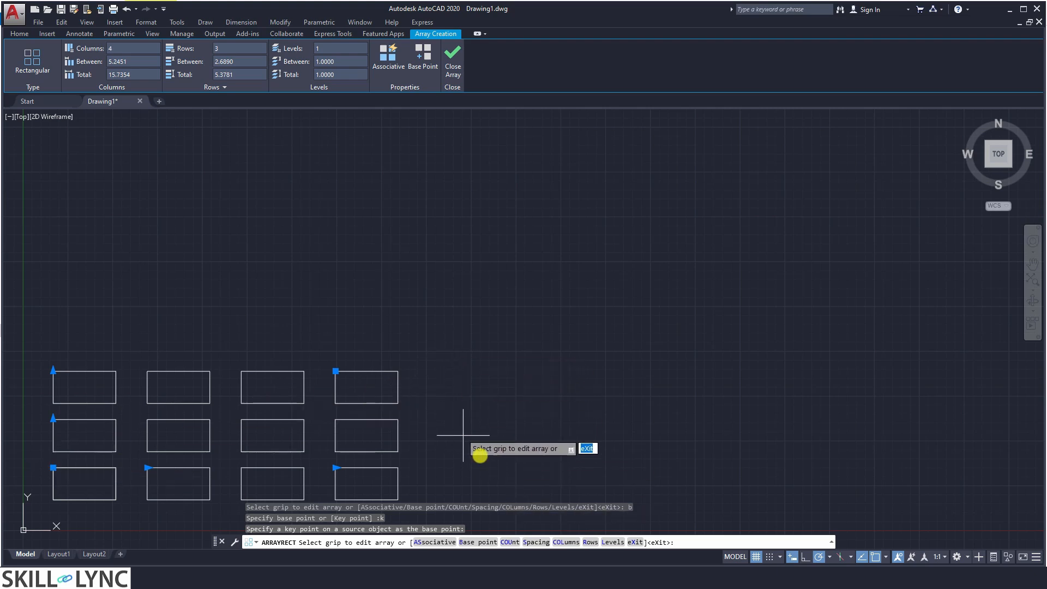
Set the array's count to 5 columns and 6 rows
{"action": "type", "text": "cou"}
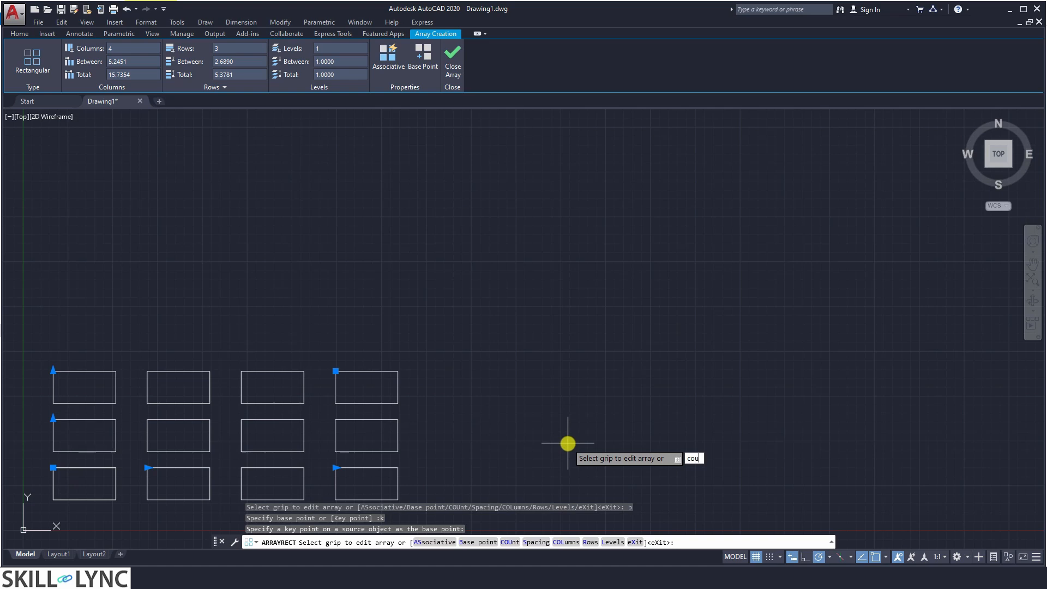
{"action": "key", "text": "Return"}
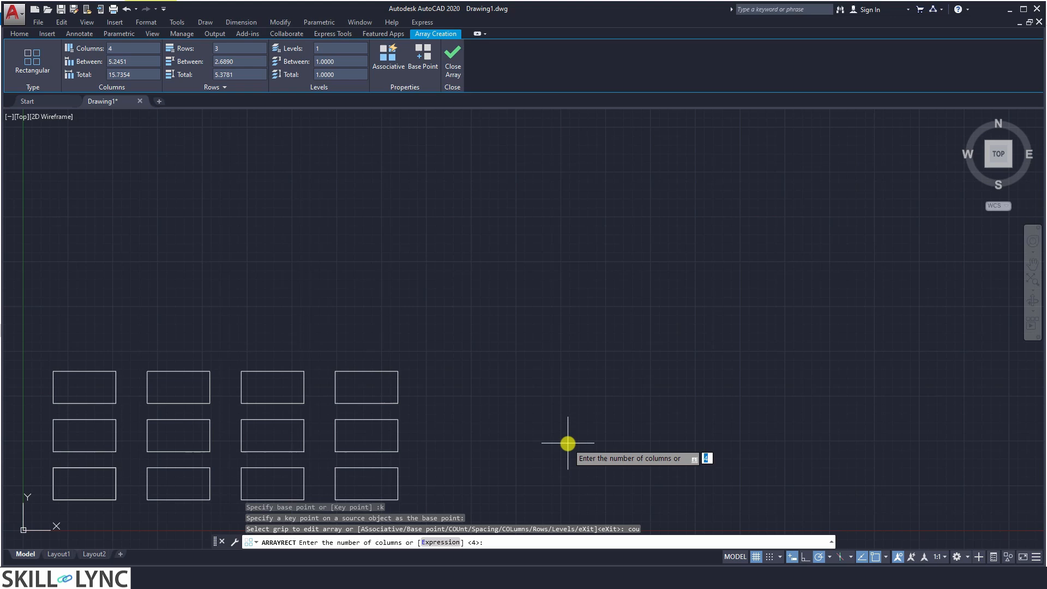
{"action": "type", "text": "5"}
{"action": "key", "text": "Return"}
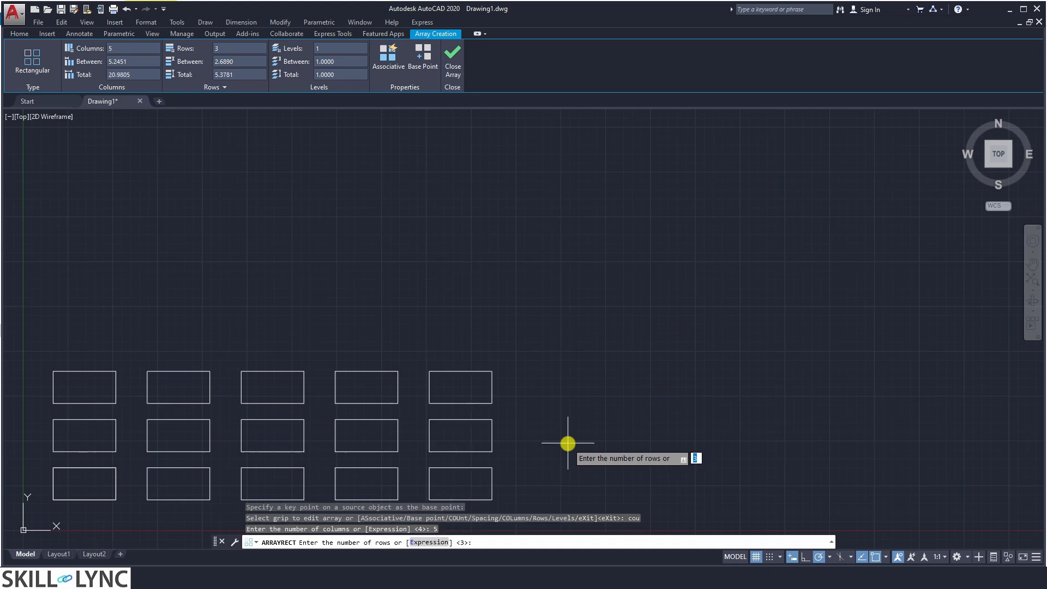
{"action": "type", "text": "6"}
{"action": "key", "text": "Return"}
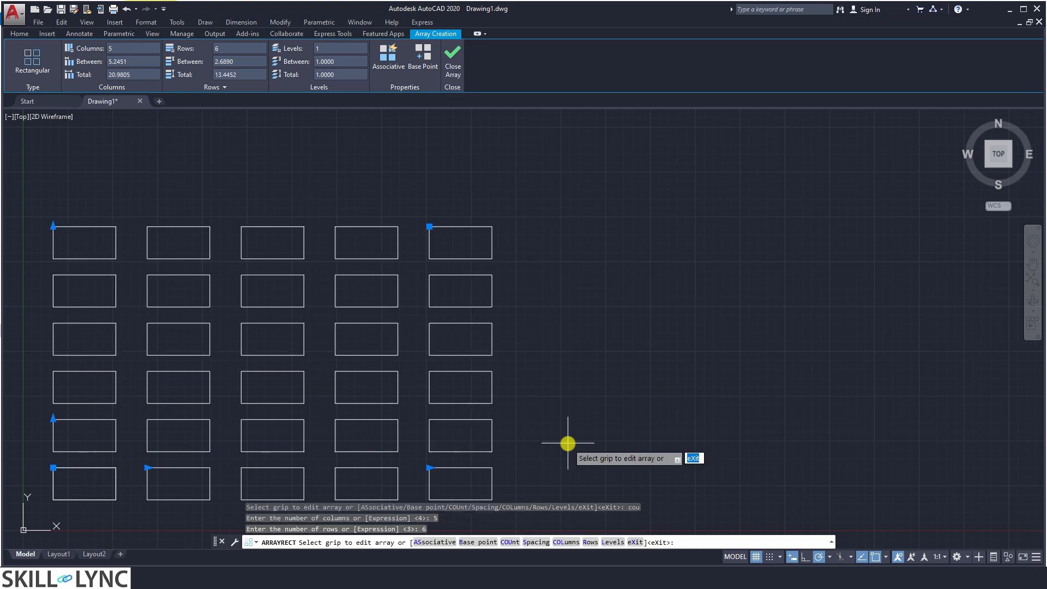
Set the array's spacing to 5 between columns and 3 between rows with the Spacing option
{"action": "type", "text": "s"}
{"action": "key", "text": "Return"}
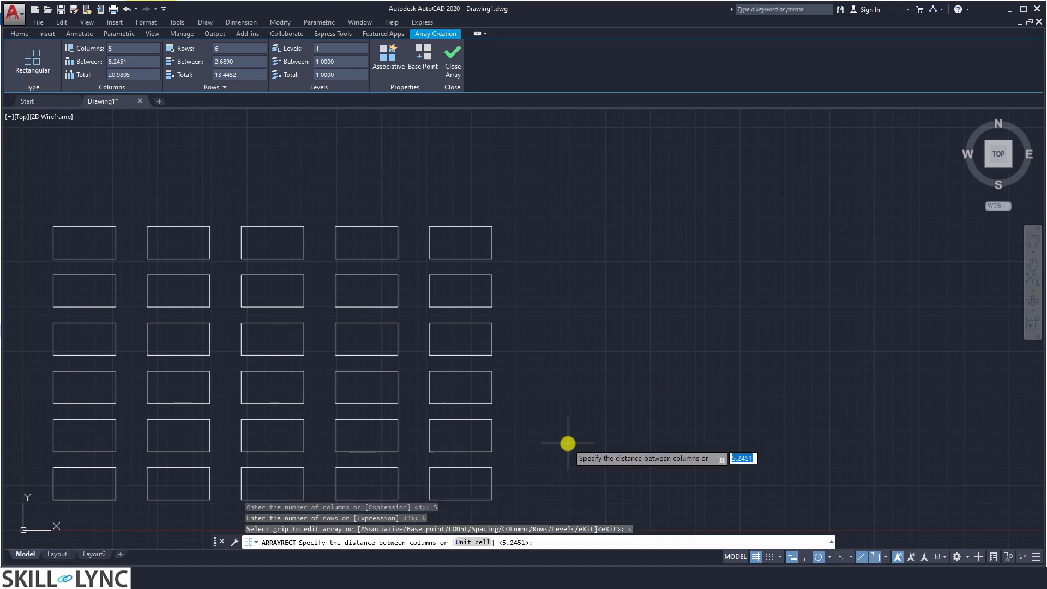
{"action": "type", "text": "5"}
{"action": "key", "text": "Return"}
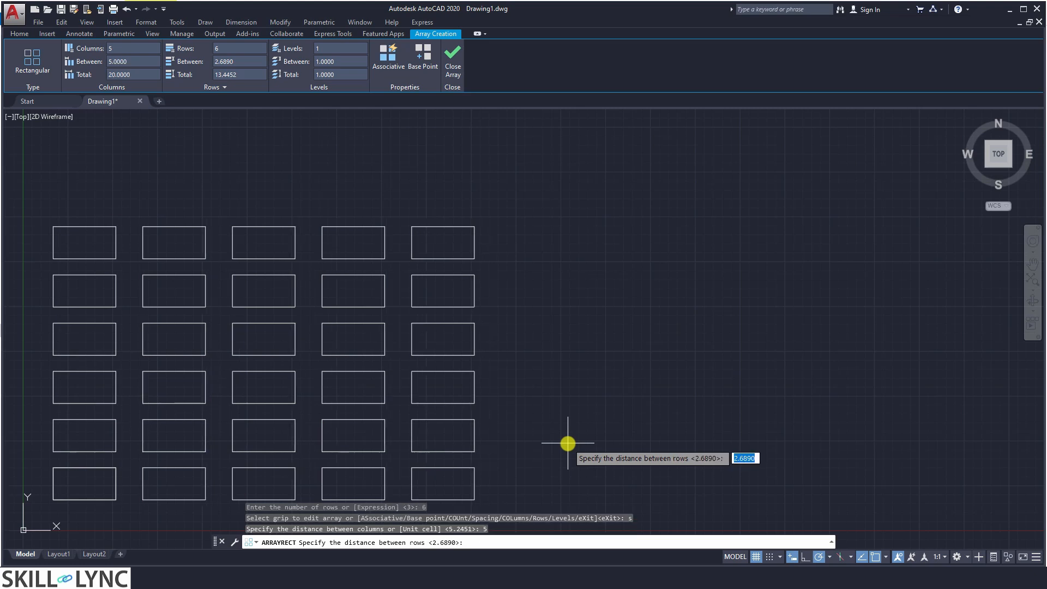
{"action": "type", "text": "8"}
{"action": "key", "text": "BackSpace"}
{"action": "type", "text": "3"}
{"action": "key", "text": "Return"}
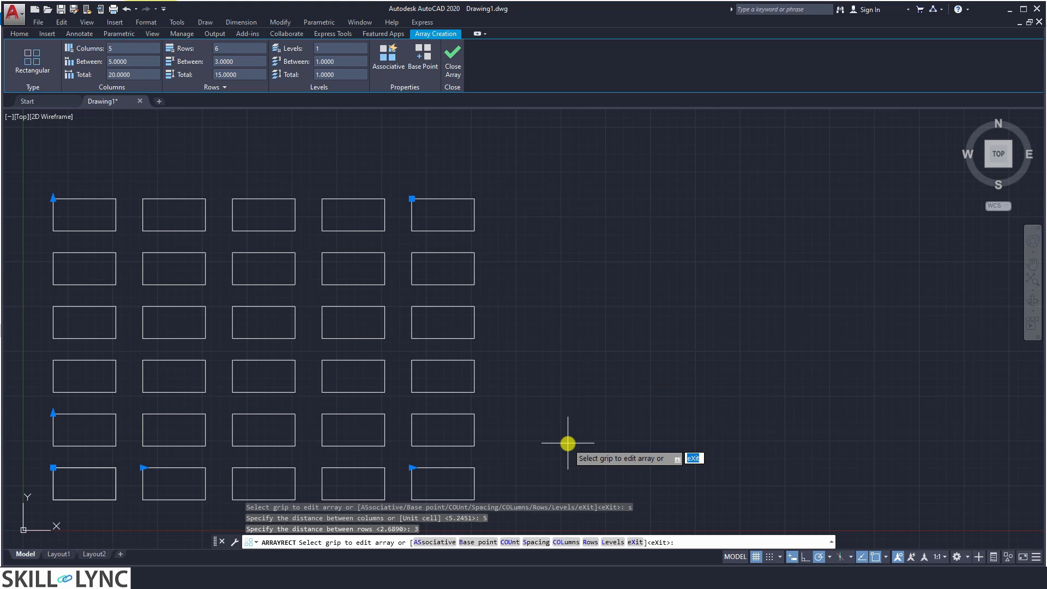
Set the array's number of rows to 15 by entering it as an expression in the Rows option
{"action": "type", "text": "r"}
{"action": "key", "text": "Return"}
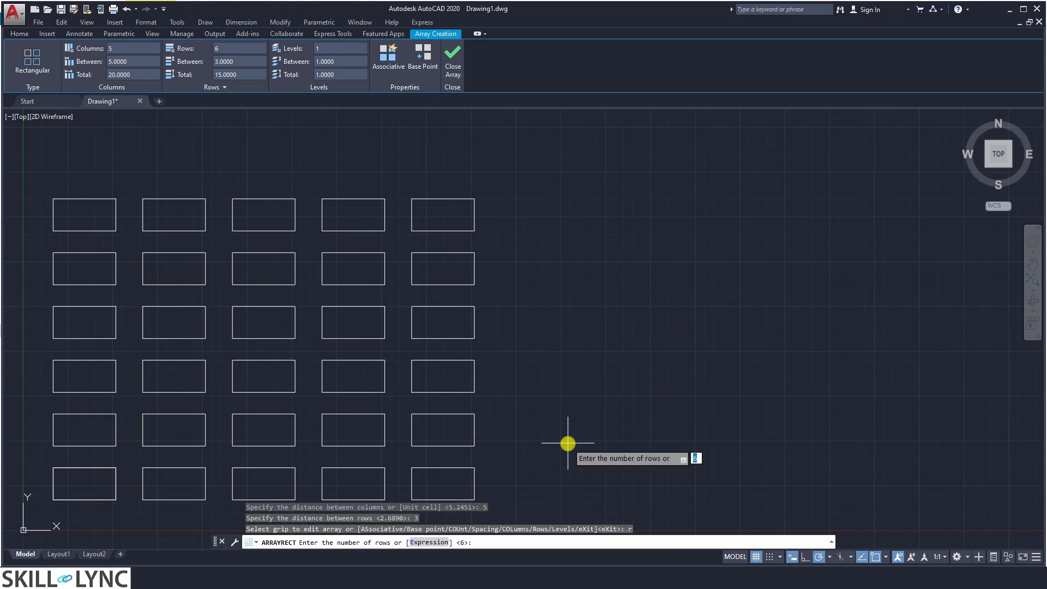
{"action": "type", "text": "e"}
{"action": "key", "text": "Return"}
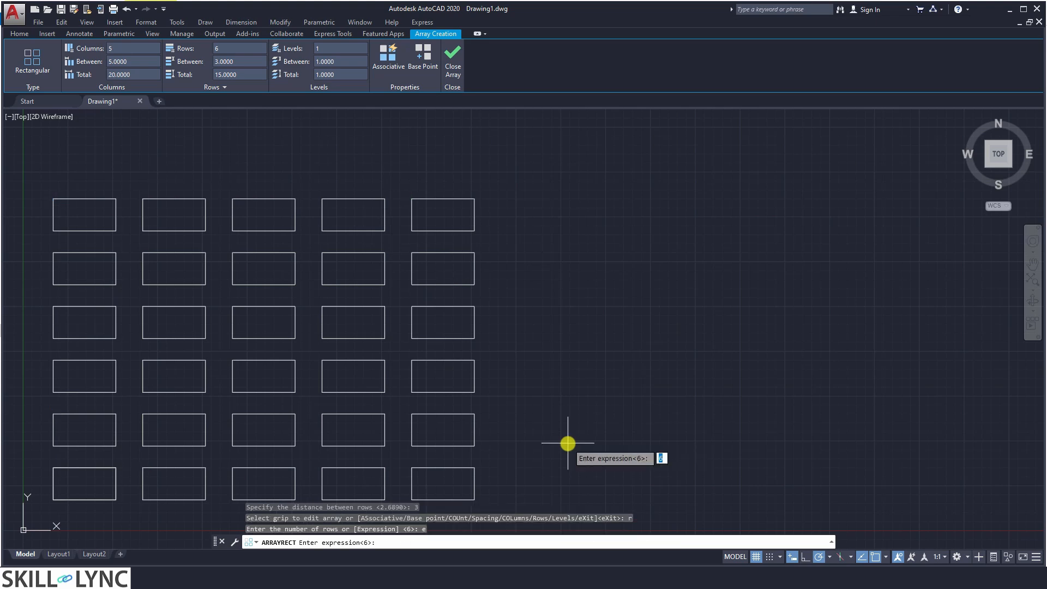
{"action": "type", "text": "asd"}
{"action": "key", "text": "BackSpace"}
{"action": "key", "text": "BackSpace"}
{"action": "key", "text": "BackSpace"}
{"action": "type", "text": "15"}
{"action": "key", "text": "Return"}
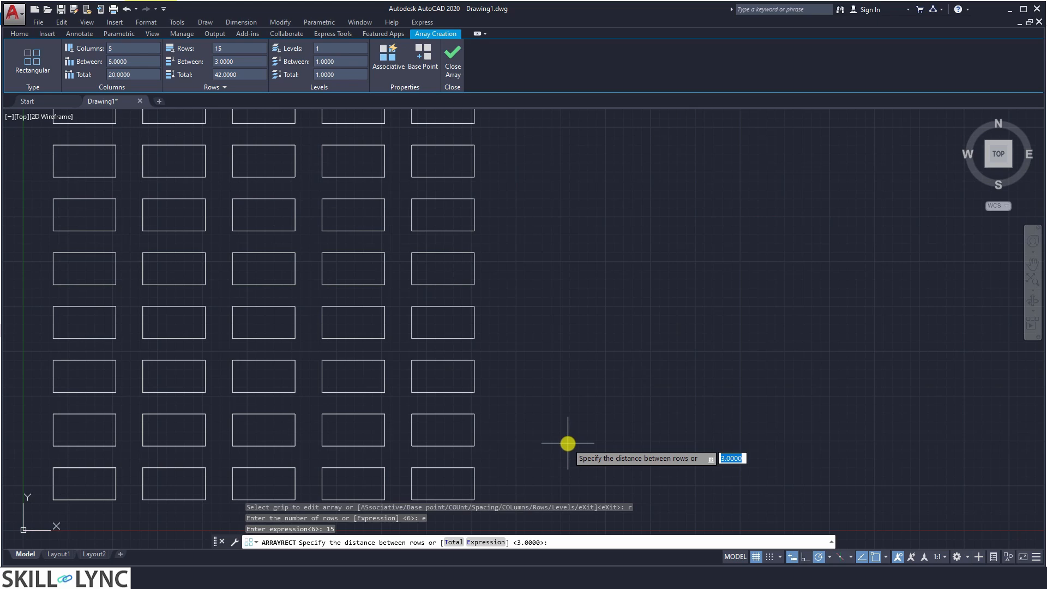
Set the distance between rows to 5 and the incrementing elevation between rows to 2
{"action": "type", "text": "5"}
{"action": "key", "text": "Return"}
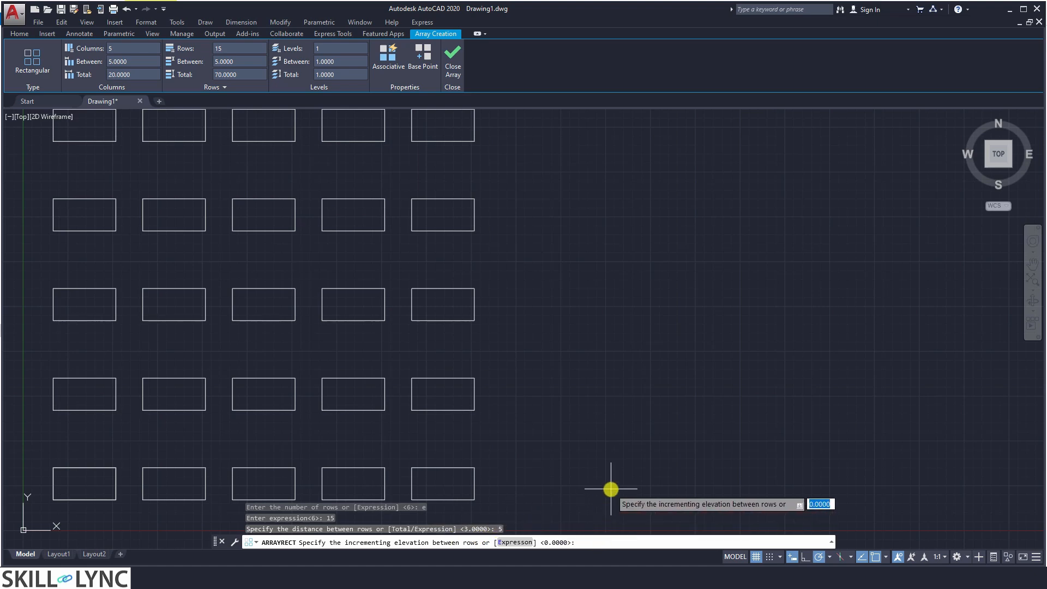
{"action": "type", "text": "2"}
{"action": "key", "text": "Return"}
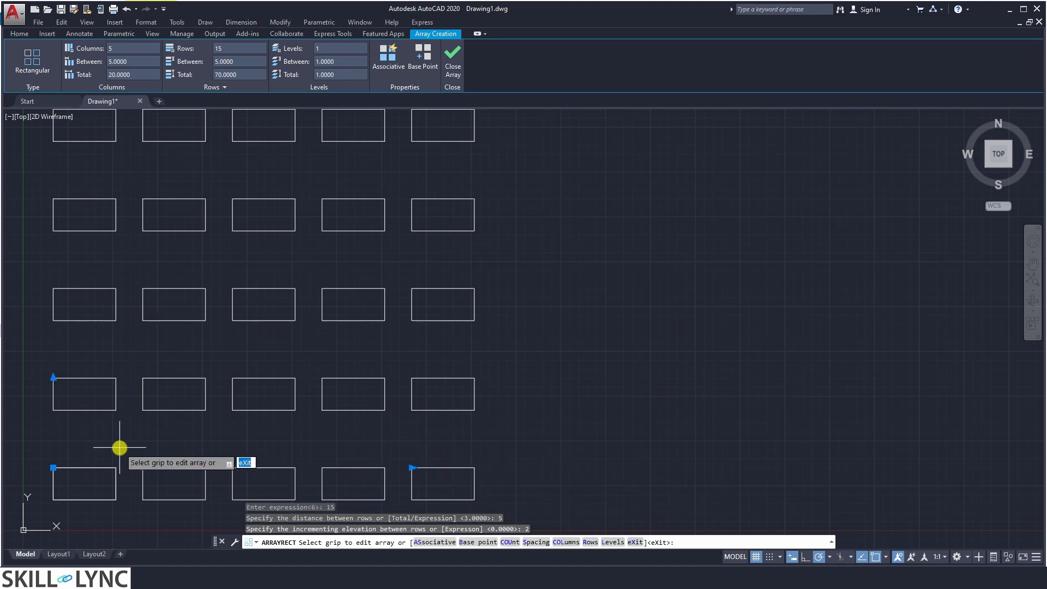
Finish the rectangular array and undo it, leaving only the original rectangle
{"action": "scroll", "coordinate": [150, 404], "scroll_direction": "down", "scroll_amount": 1}
{"action": "scroll", "coordinate": [150, 405], "scroll_direction": "down", "scroll_amount": 1}
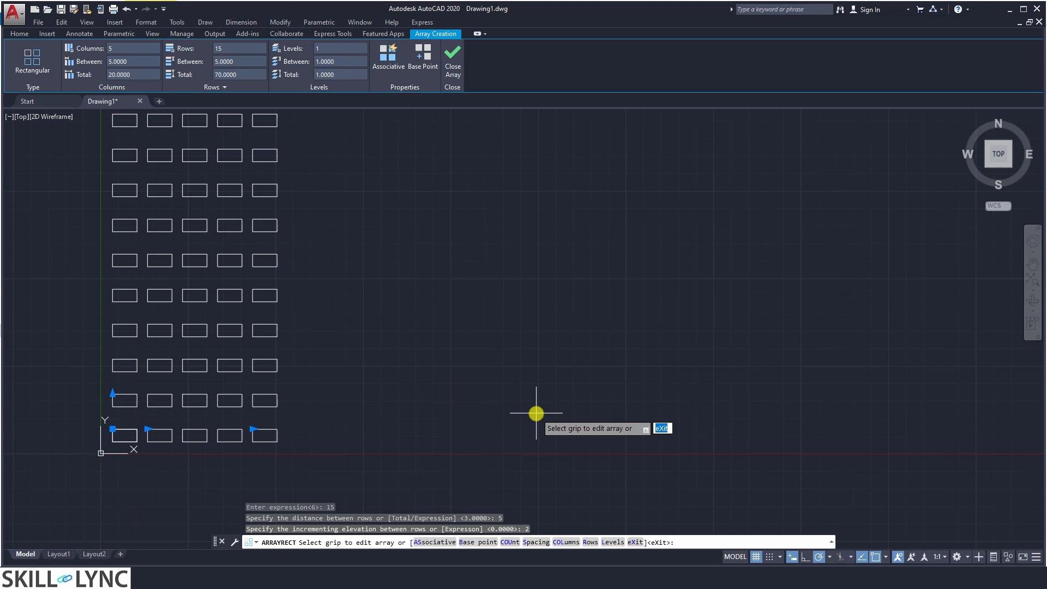
{"action": "key", "text": "Return"}
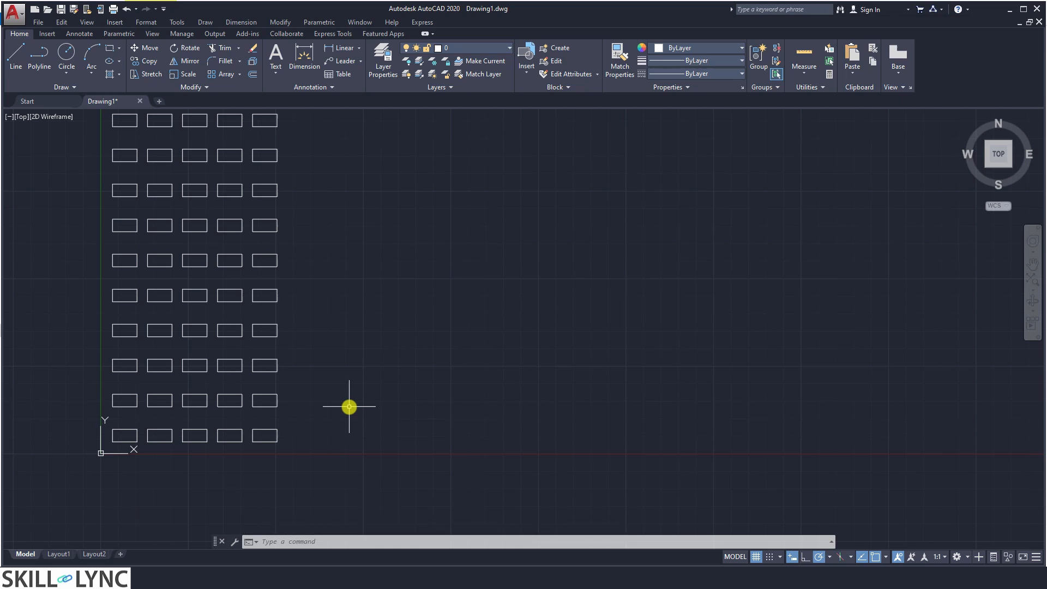
{"action": "key", "text": "ctrl+z"}
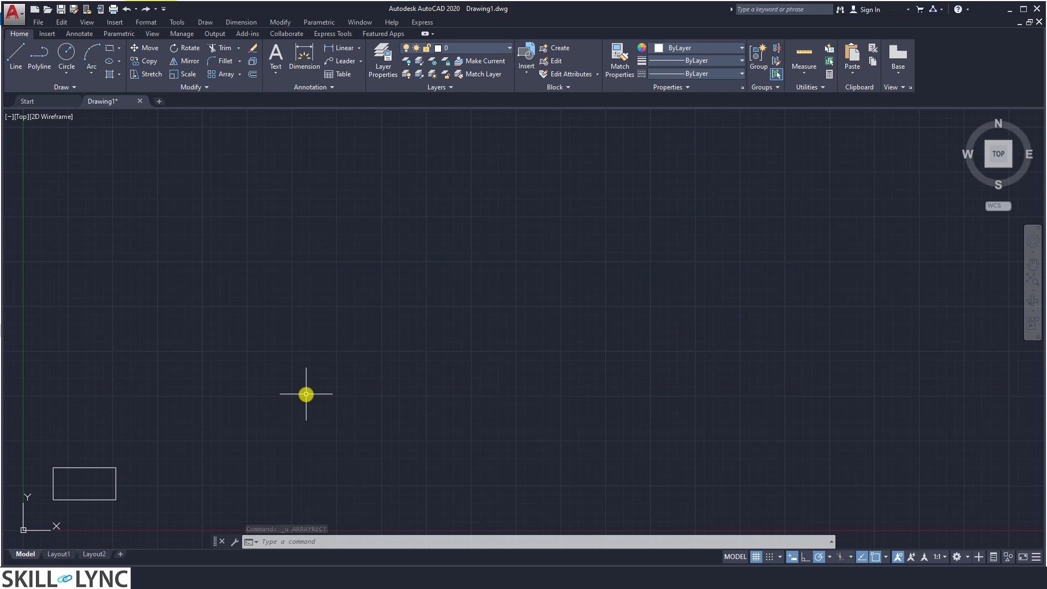
Start the ARRAY command on the single rectangle and choose the Rectangular array type
{"action": "type", "text": "AR"}
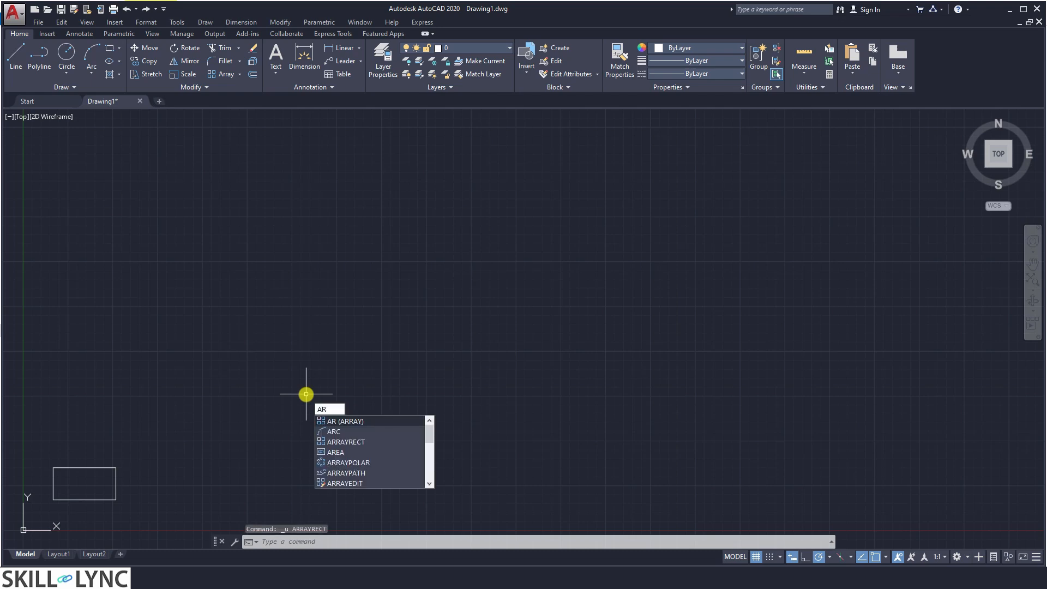
{"action": "key", "text": "Return"}
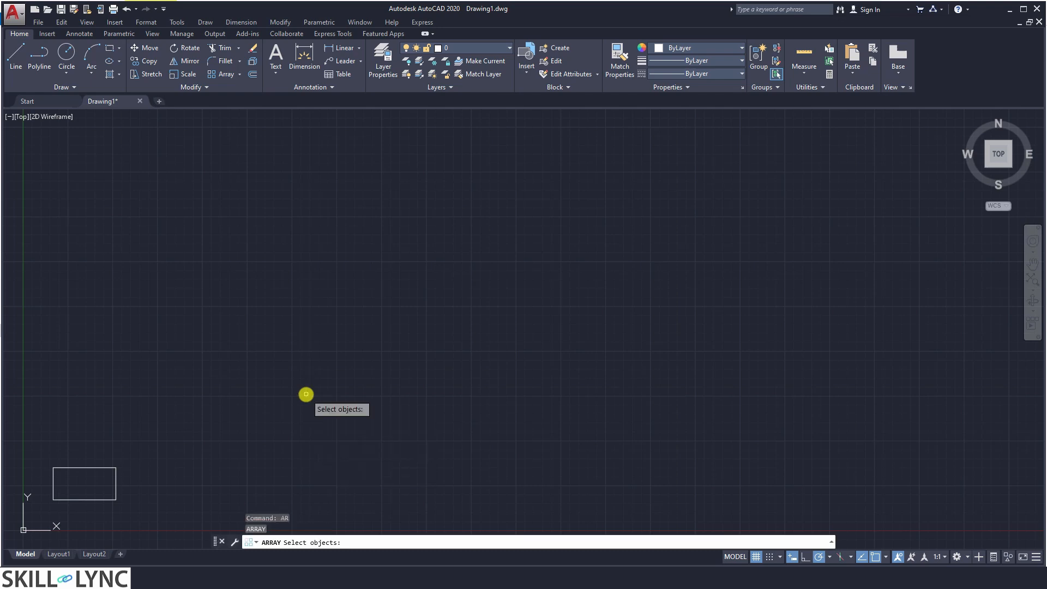
{"action": "left_click", "coordinate": [114, 477]}
{"action": "key", "text": "Return"}
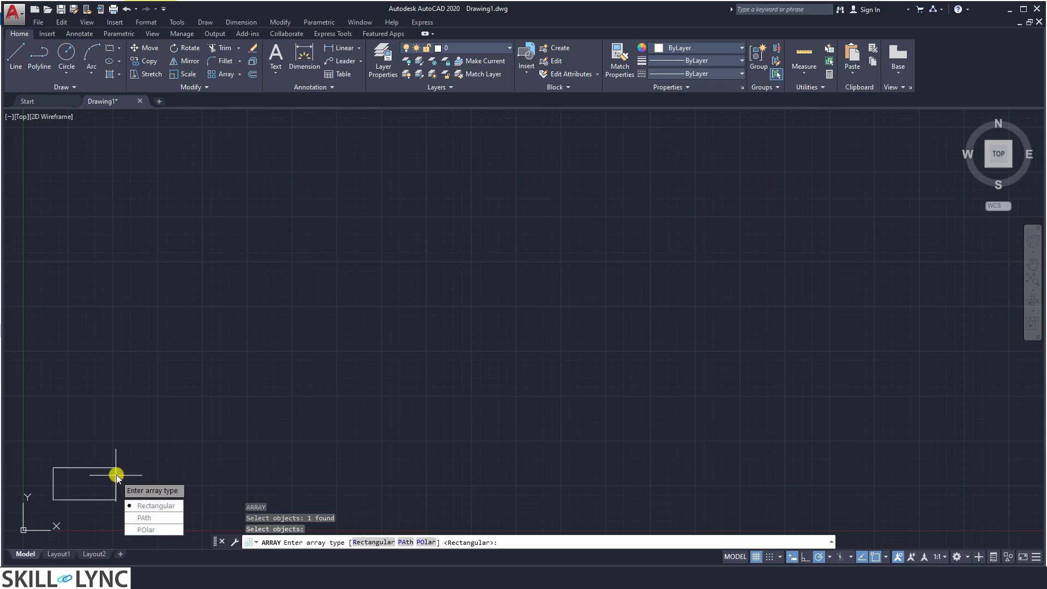
{"action": "left_click", "coordinate": [168, 506]}
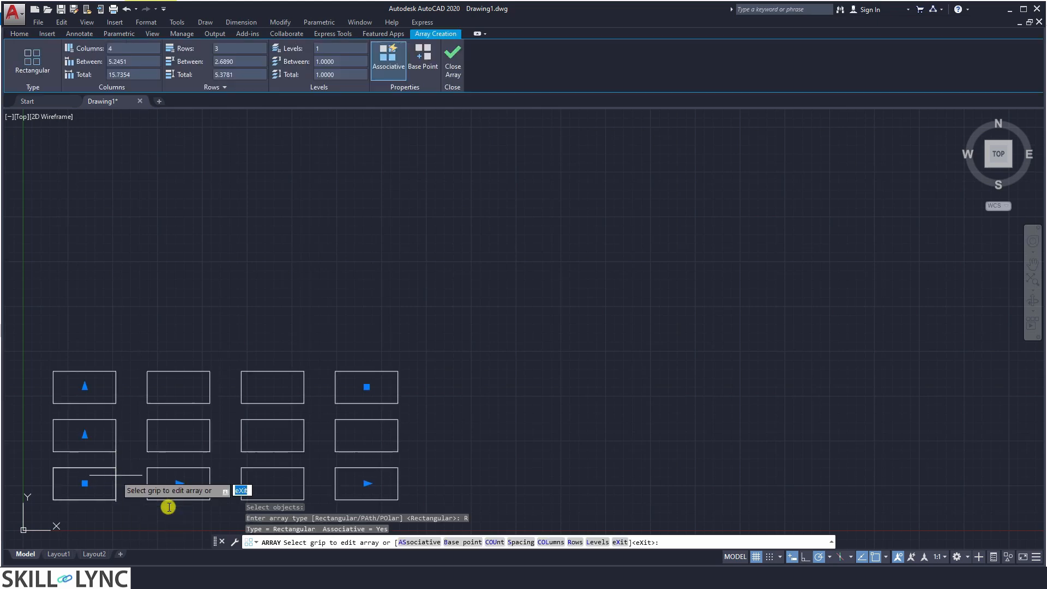
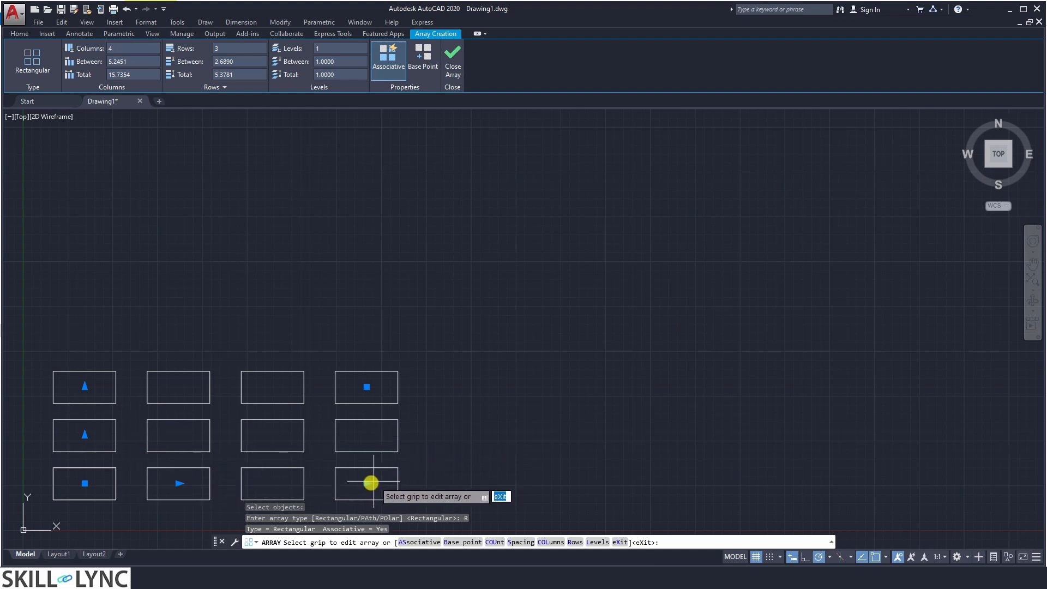
Increase the array to 7 columns with the column count grip on the last rectangle of the lowest row
{"action": "mouse_move", "coordinate": [365, 483]}
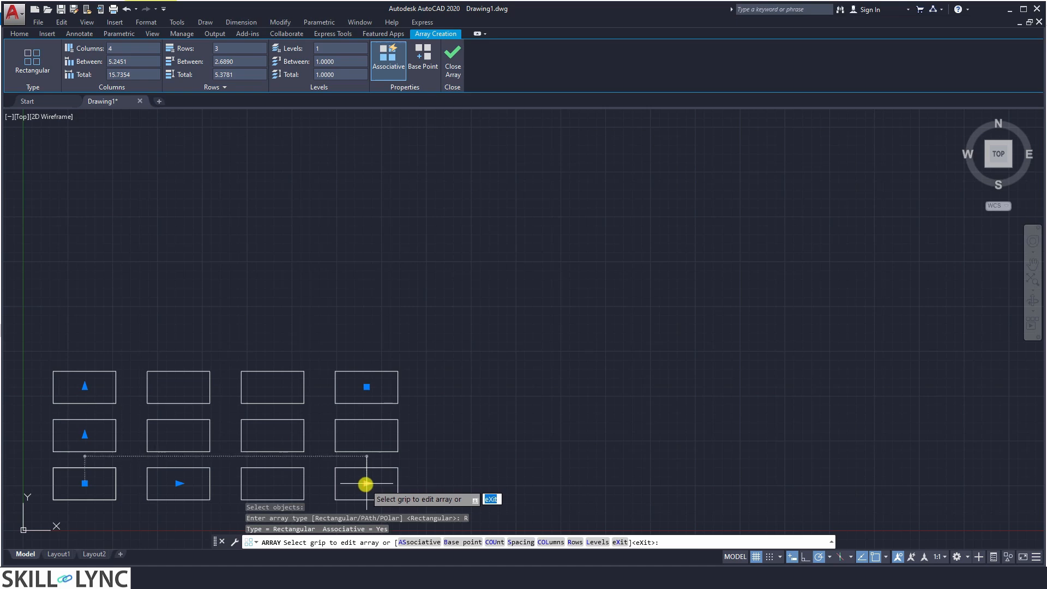
{"action": "left_click", "coordinate": [365, 483]}
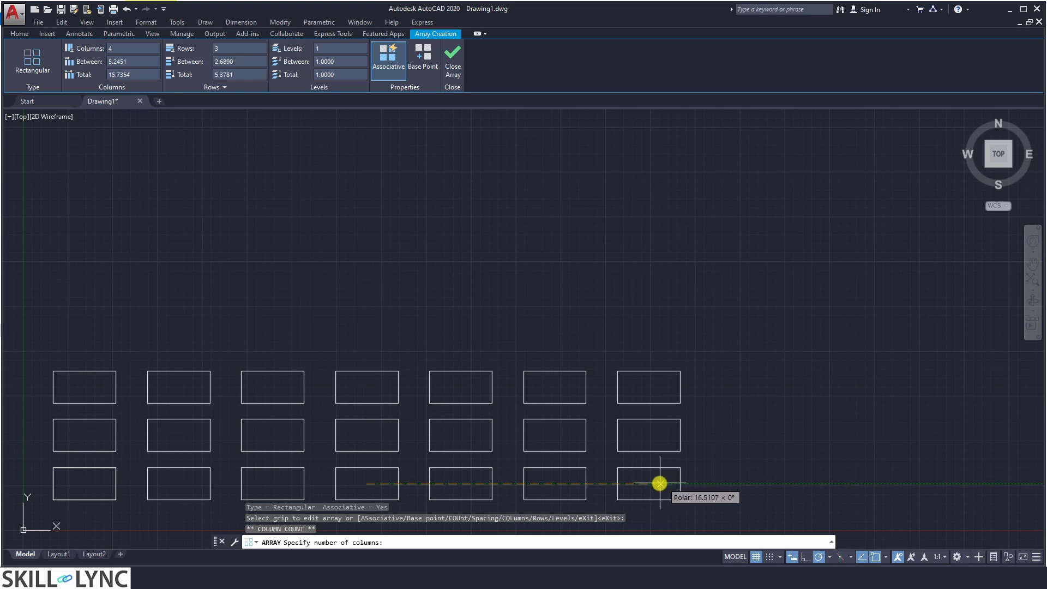
{"action": "left_click", "coordinate": [659, 483]}
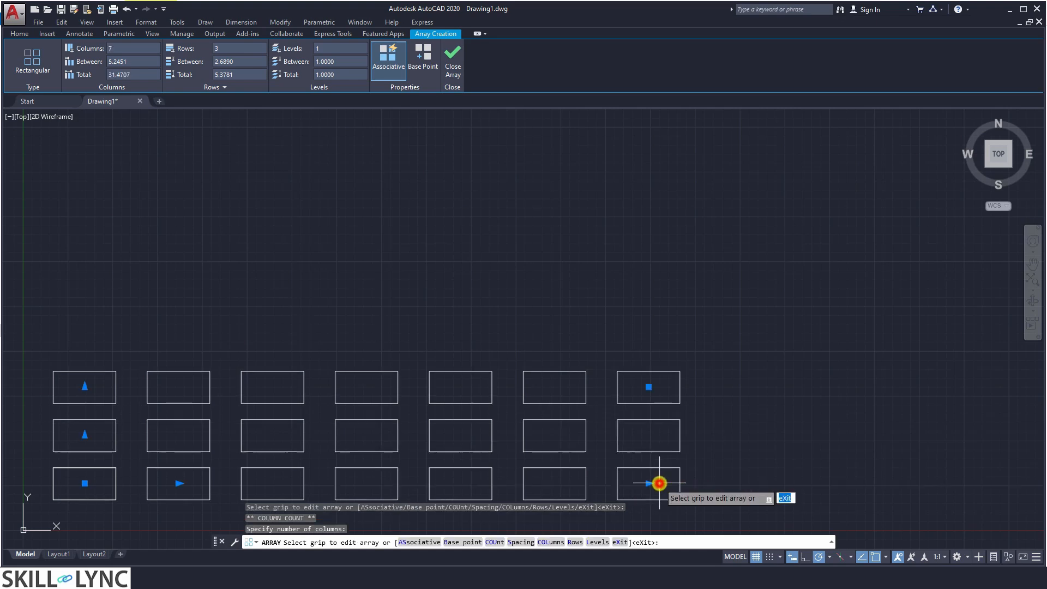
Use the row count grip on the first column to reduce the array to 2 rows and bring it back to 3
{"action": "left_click", "coordinate": [85, 388]}
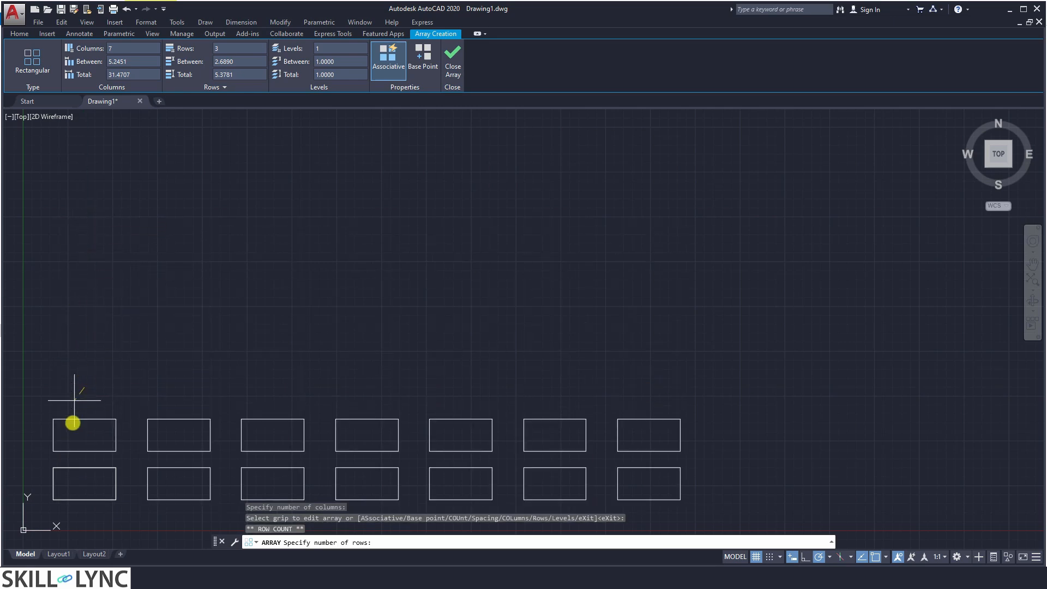
{"action": "left_click", "coordinate": [77, 431]}
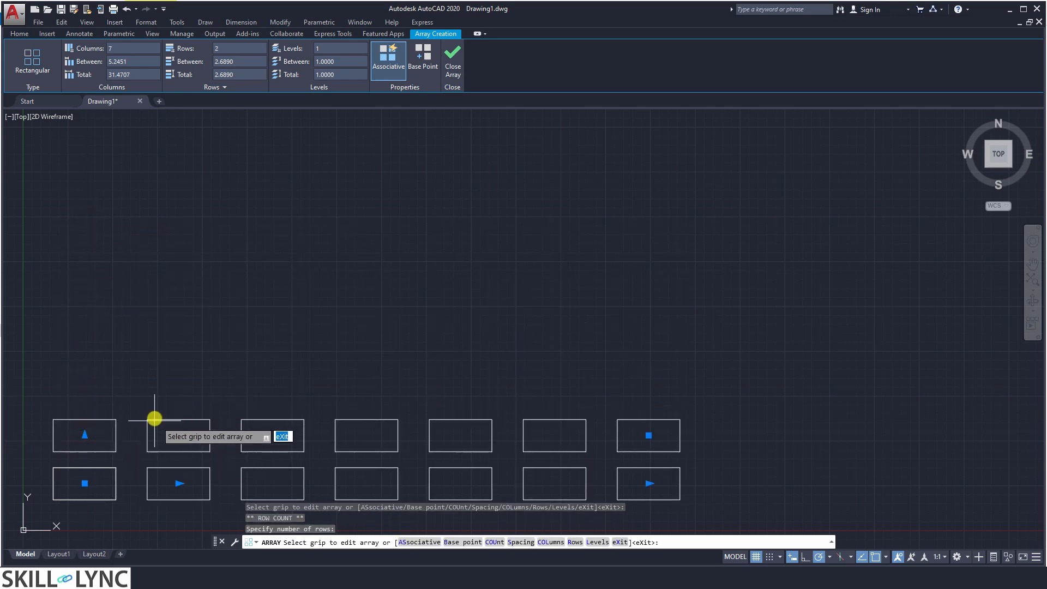
{"action": "left_click", "coordinate": [84, 435]}
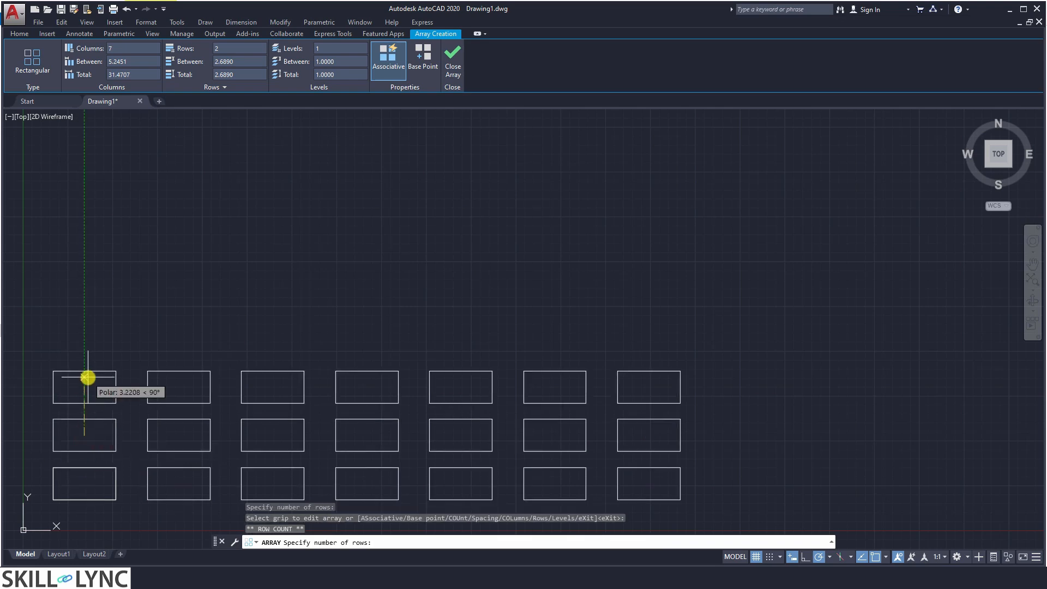
{"action": "left_click", "coordinate": [85, 344]}
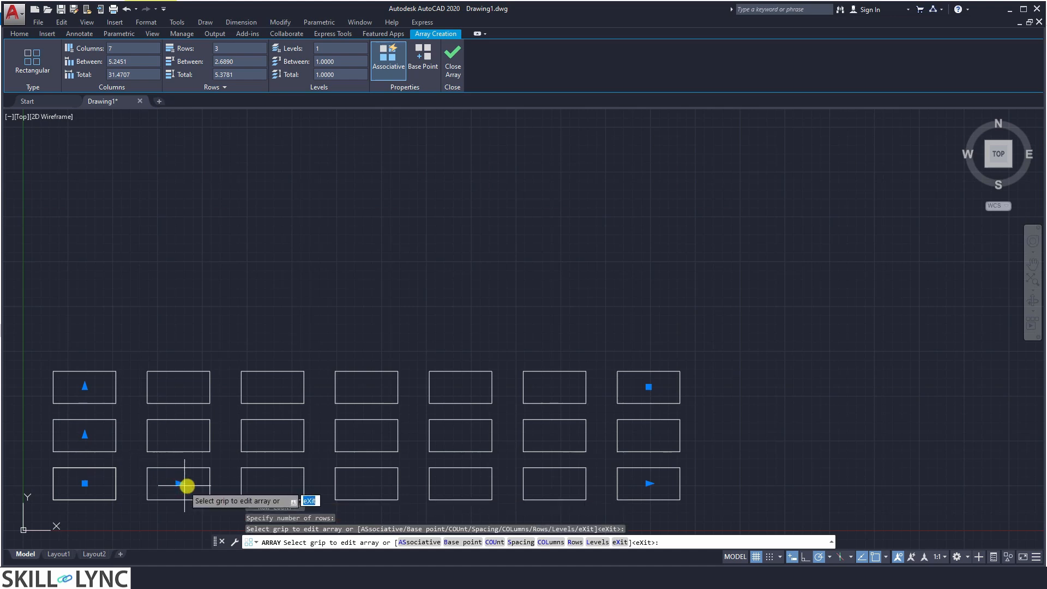
Try out the column spacing grip and widen the row spacing to about 4.33 with the row spacing grip
{"action": "left_click", "coordinate": [179, 483]}
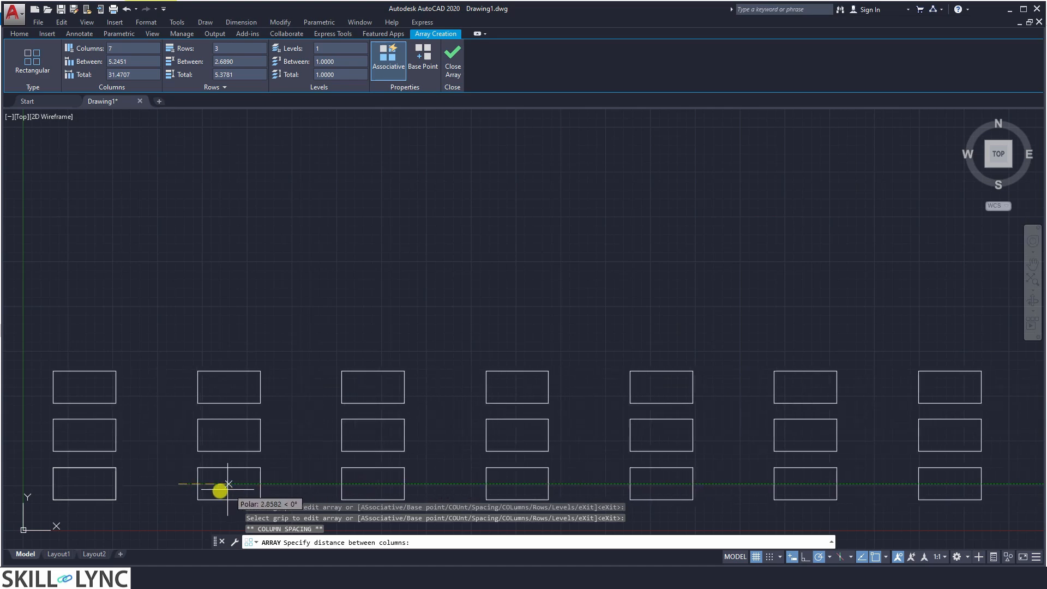
{"action": "left_click", "coordinate": [182, 490]}
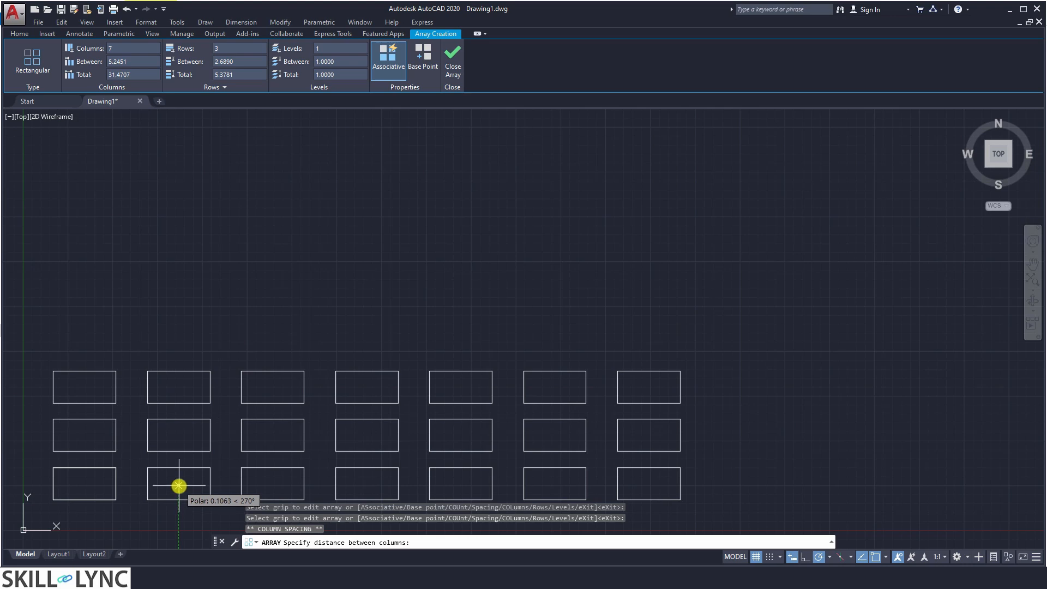
{"action": "left_click", "coordinate": [179, 485]}
{"action": "left_click", "coordinate": [85, 435]}
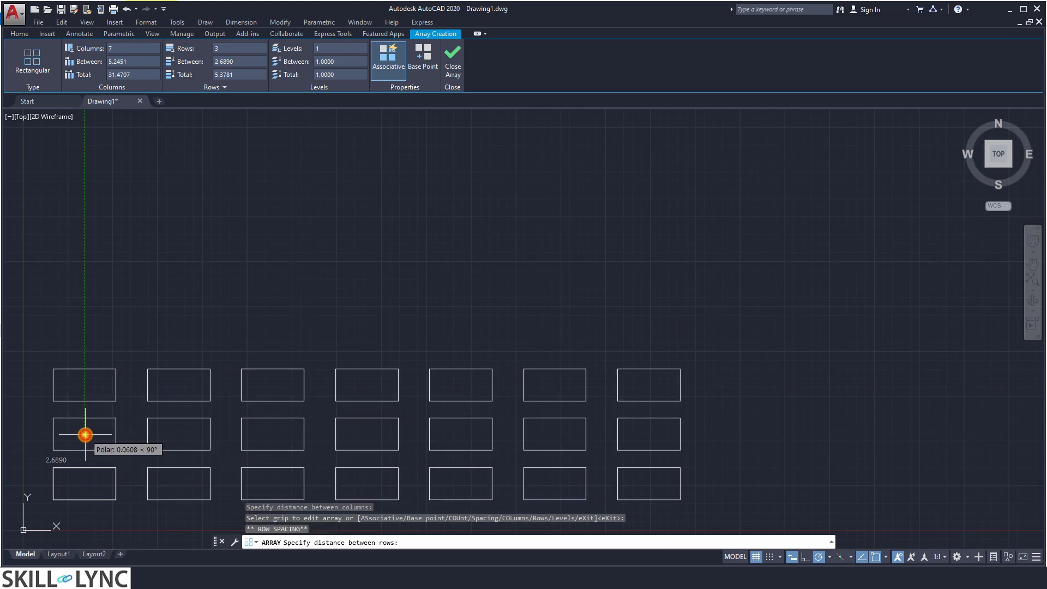
{"action": "left_click", "coordinate": [86, 406]}
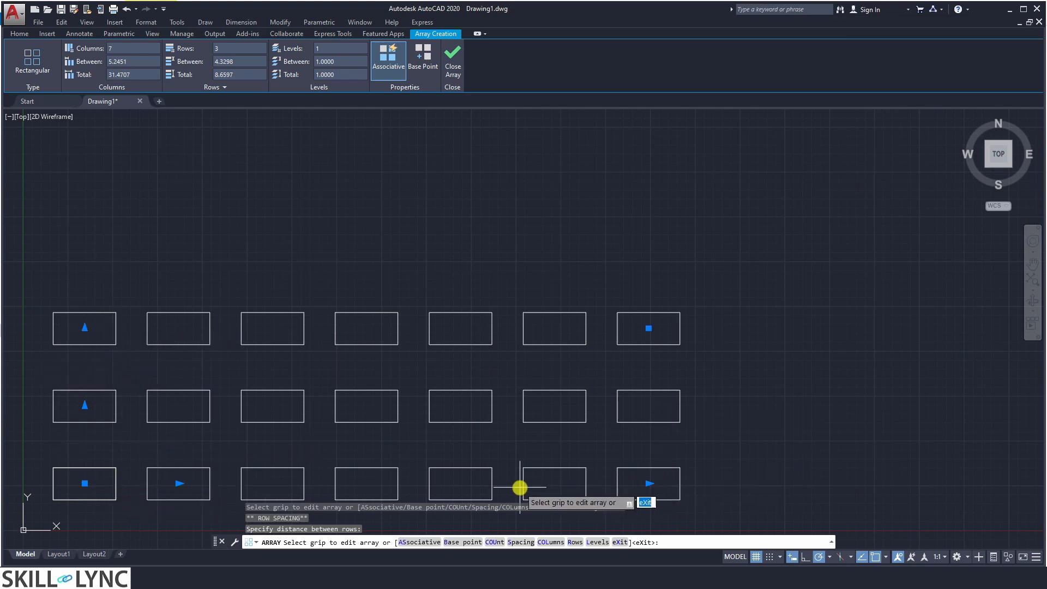
Extend the array to 5 rows by 7 columns with the row and column count grip, and undo the finished array
{"action": "left_click", "coordinate": [649, 330]}
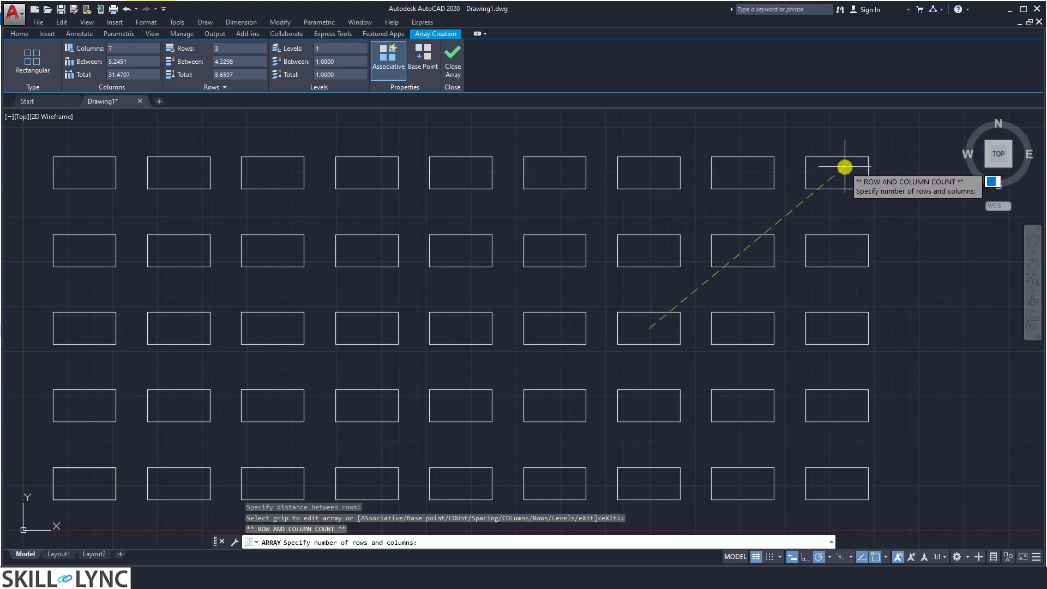
{"action": "left_click", "coordinate": [681, 158]}
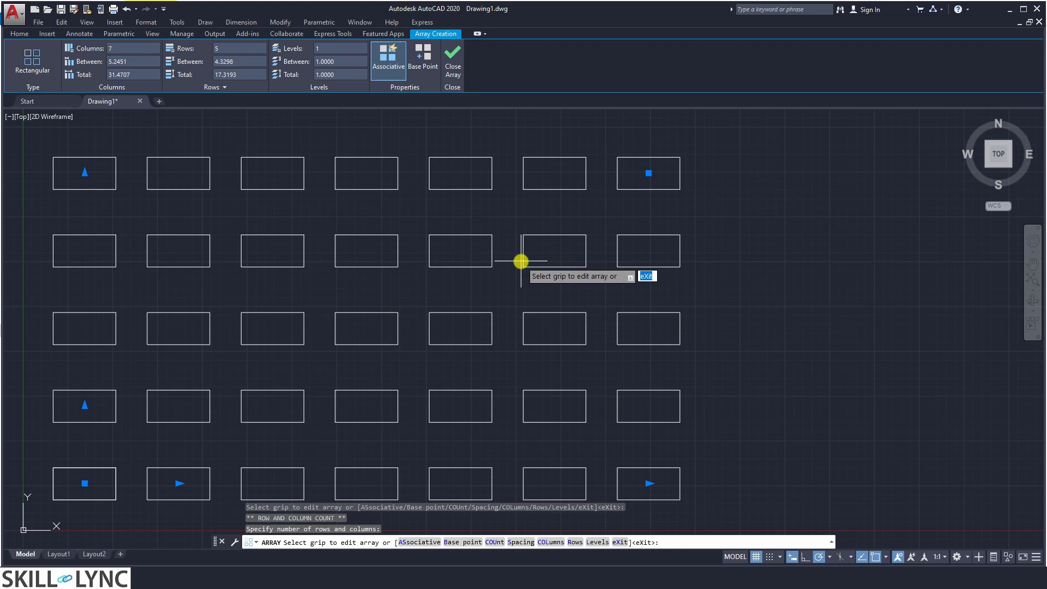
{"action": "left_click", "coordinate": [452, 66]}
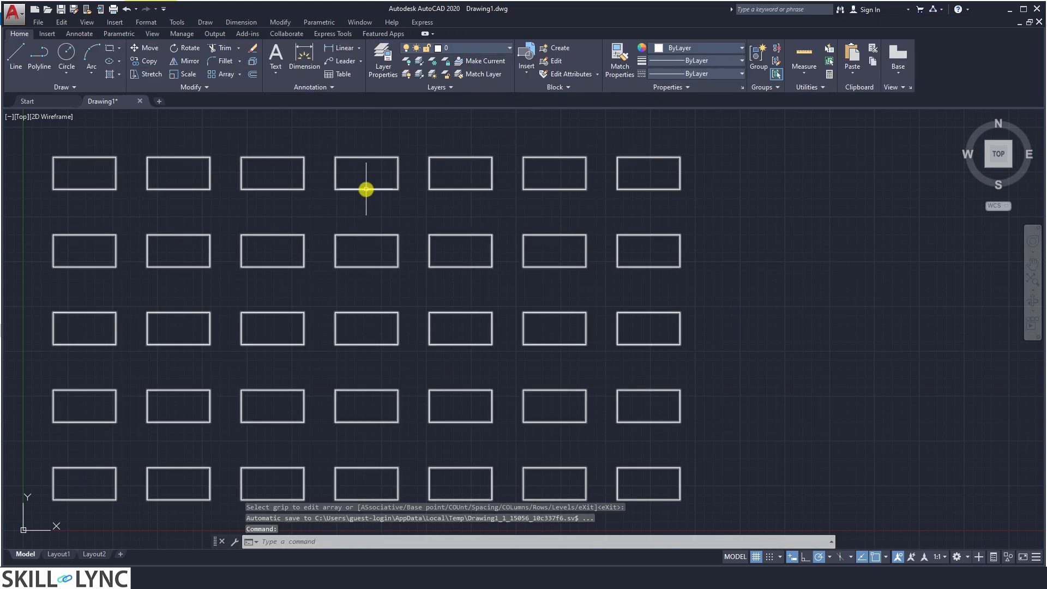
{"action": "key", "text": "ctrl+z"}
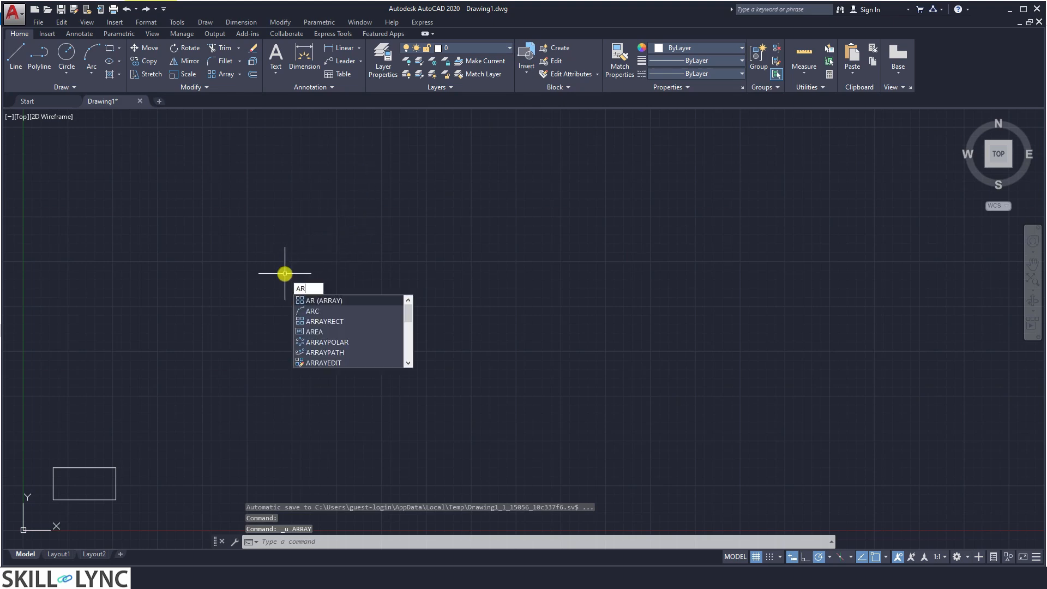
Create a polar array of the rectangle, placing its center point in the empty area above and to the right of it
{"action": "key", "text": "Return"}
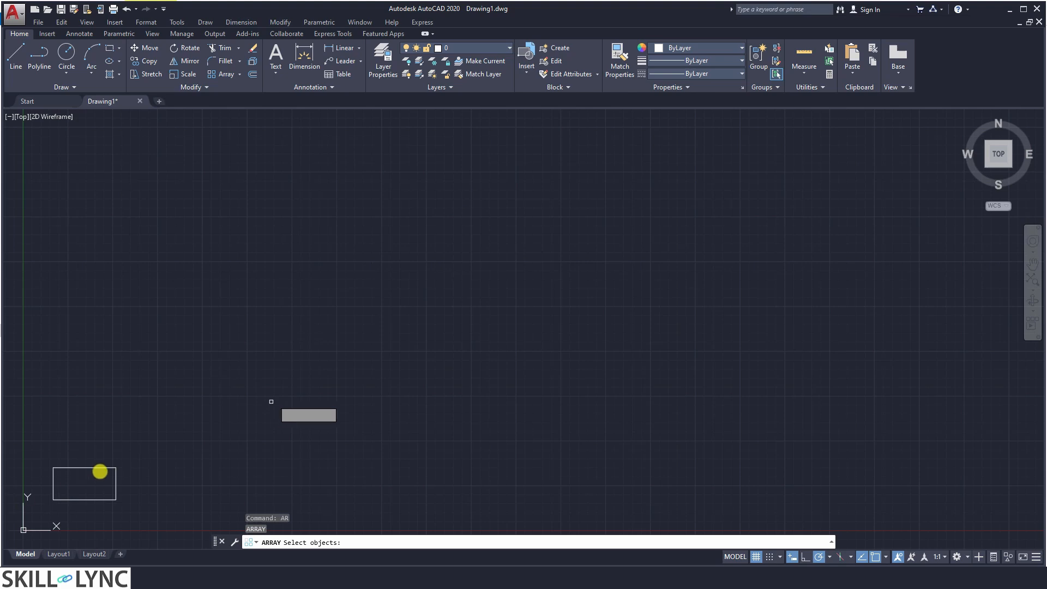
{"action": "left_click", "coordinate": [74, 499]}
{"action": "key", "text": "Return"}
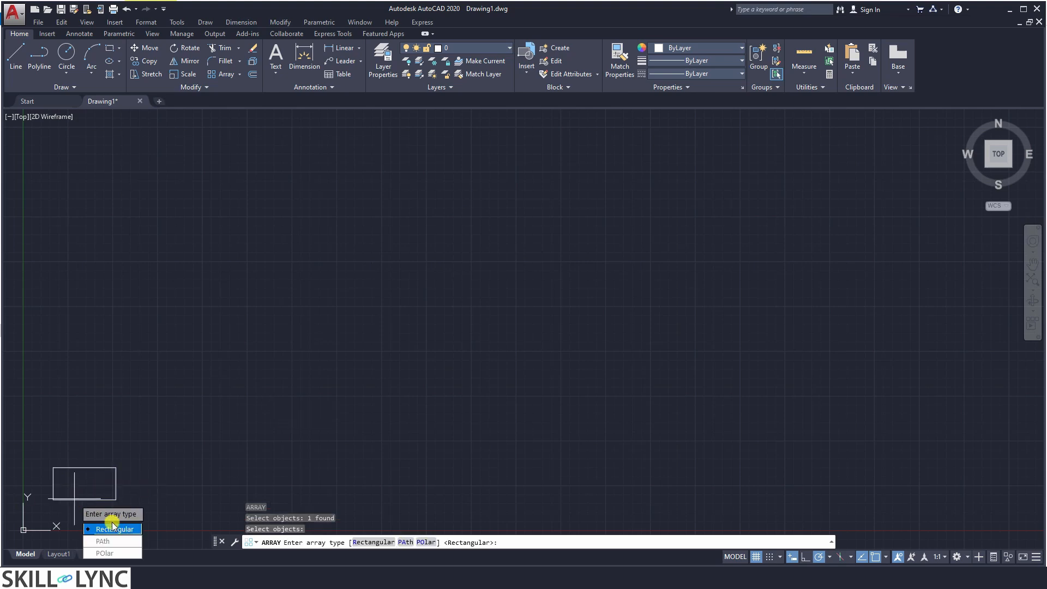
{"action": "left_click", "coordinate": [109, 553]}
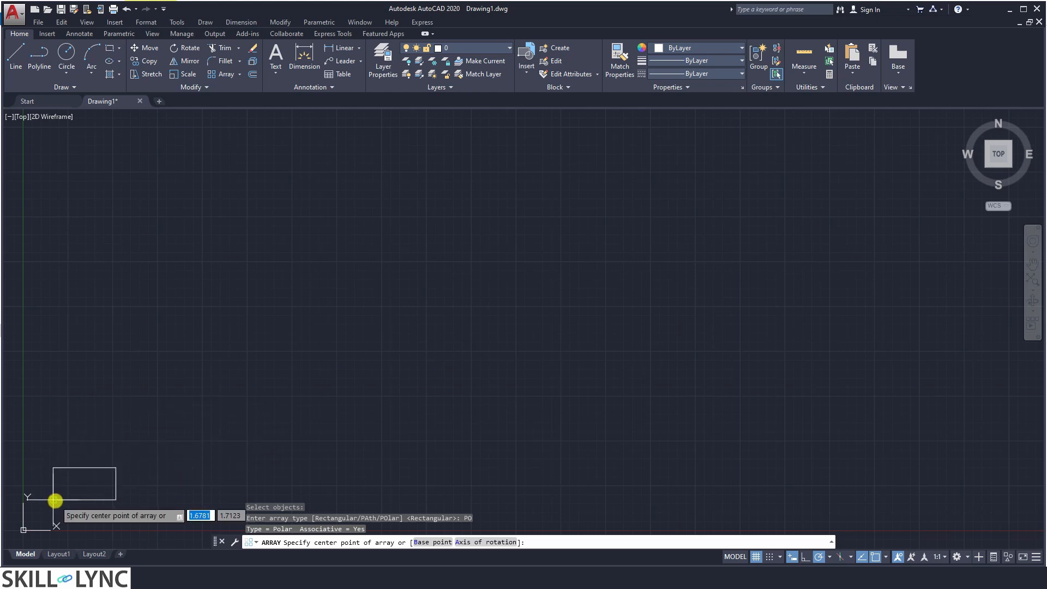
{"action": "left_click", "coordinate": [491, 243]}
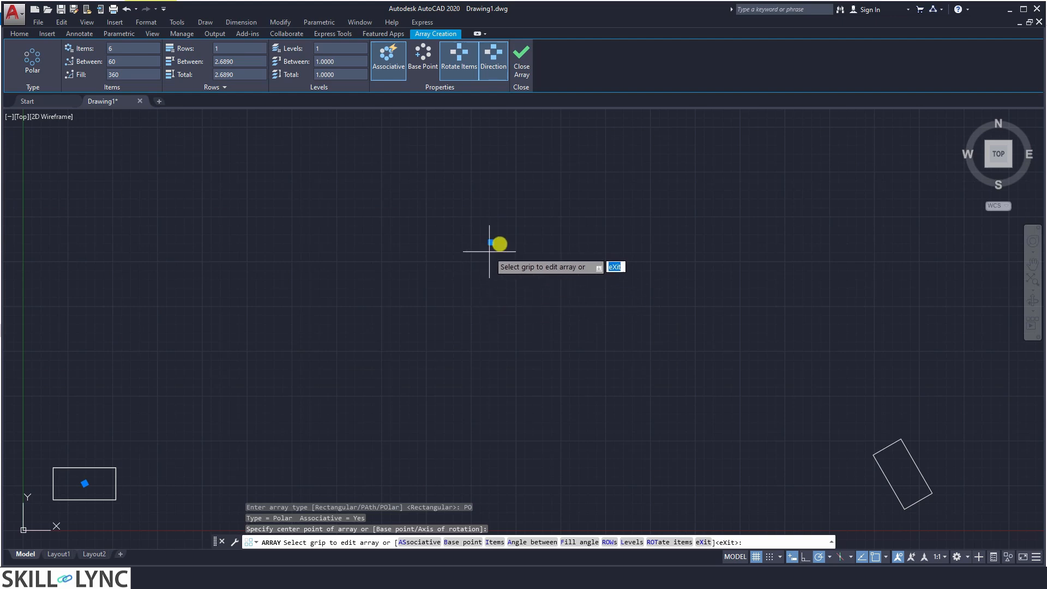
Turn off item rotation for the polar array and switch its direction to clockwise
{"action": "scroll", "coordinate": [661, 350], "scroll_direction": "down", "scroll_amount": 2}
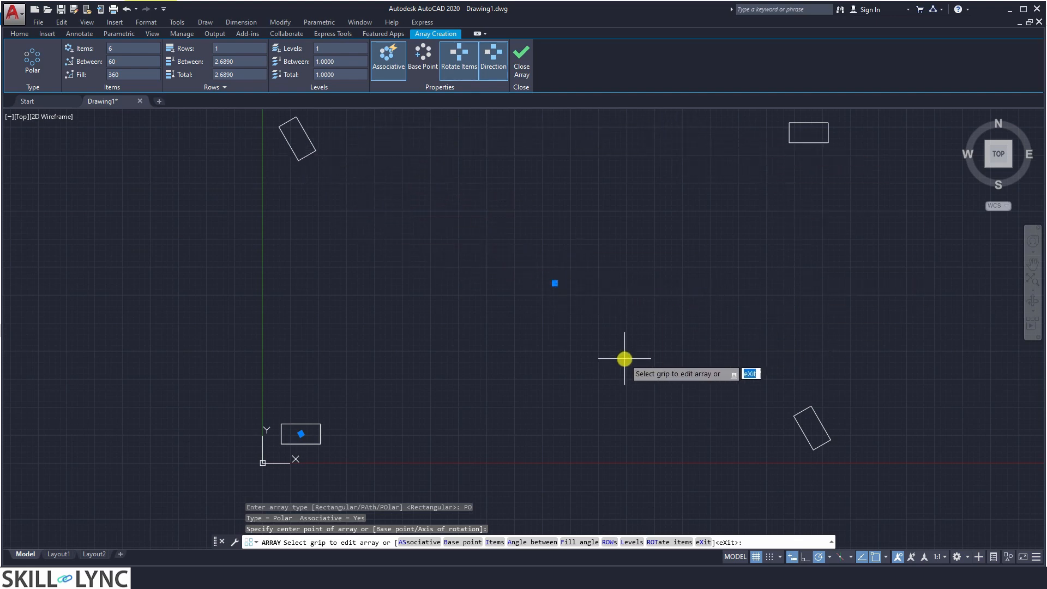
{"action": "scroll", "coordinate": [625, 358], "scroll_direction": "down", "scroll_amount": 4}
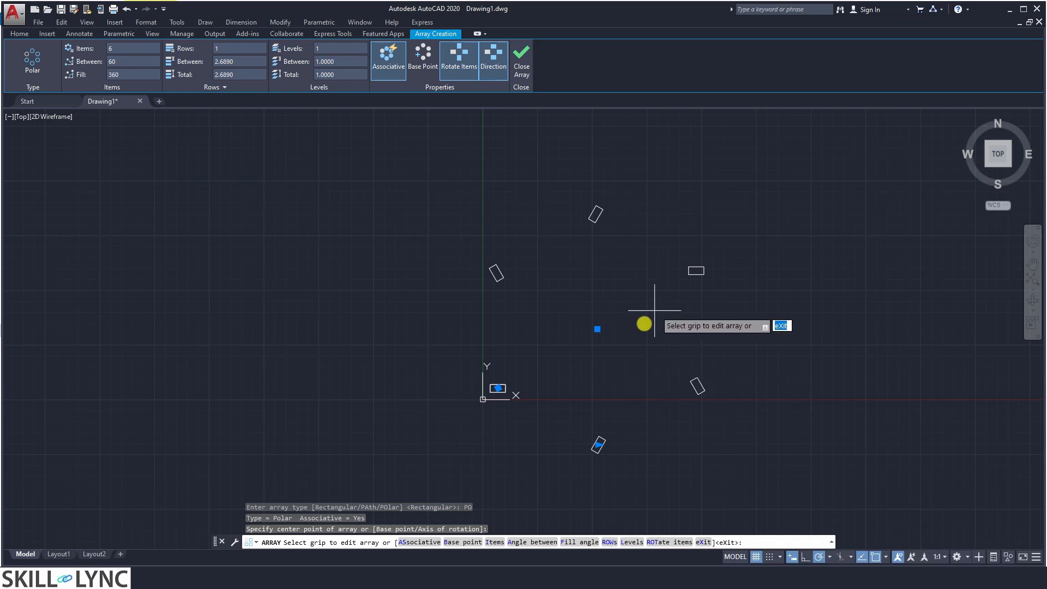
{"action": "left_click", "coordinate": [469, 71]}
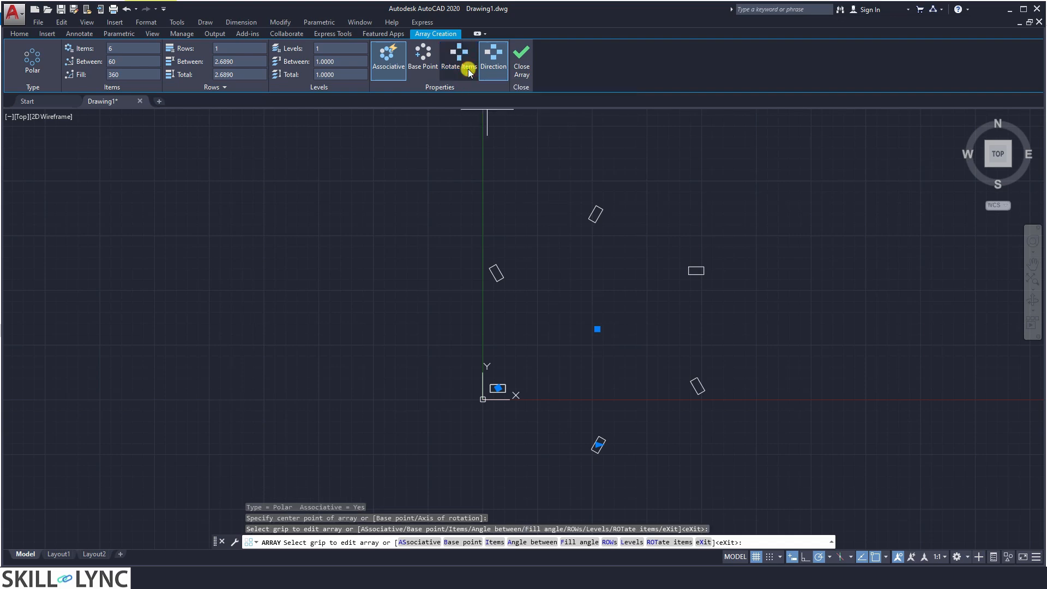
{"action": "left_click", "coordinate": [489, 67]}
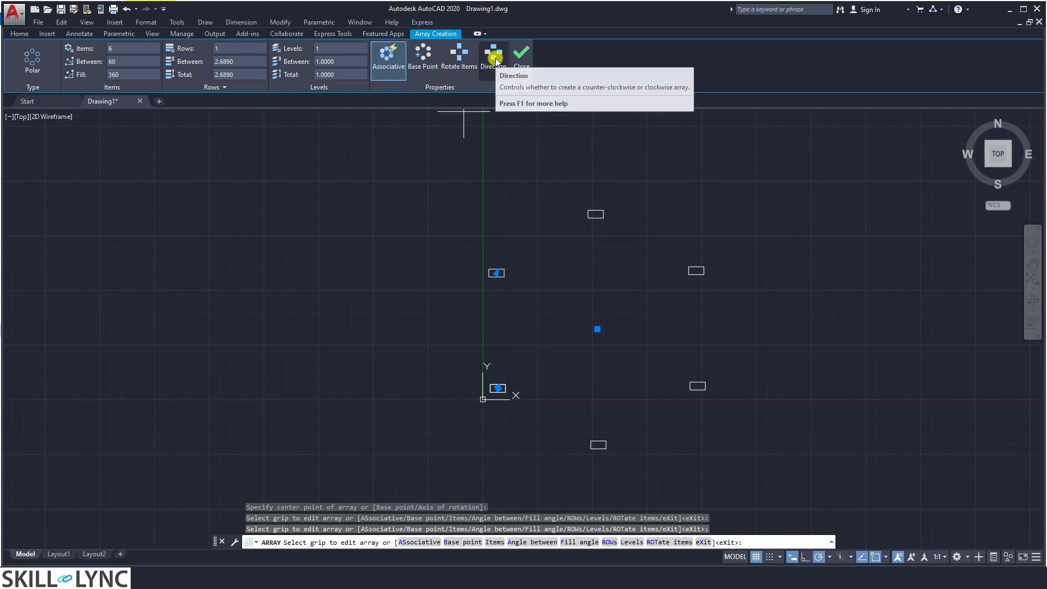
Toggle item rotation on and back off to compare the orientation of the arrayed rectangles
{"action": "left_click", "coordinate": [465, 58]}
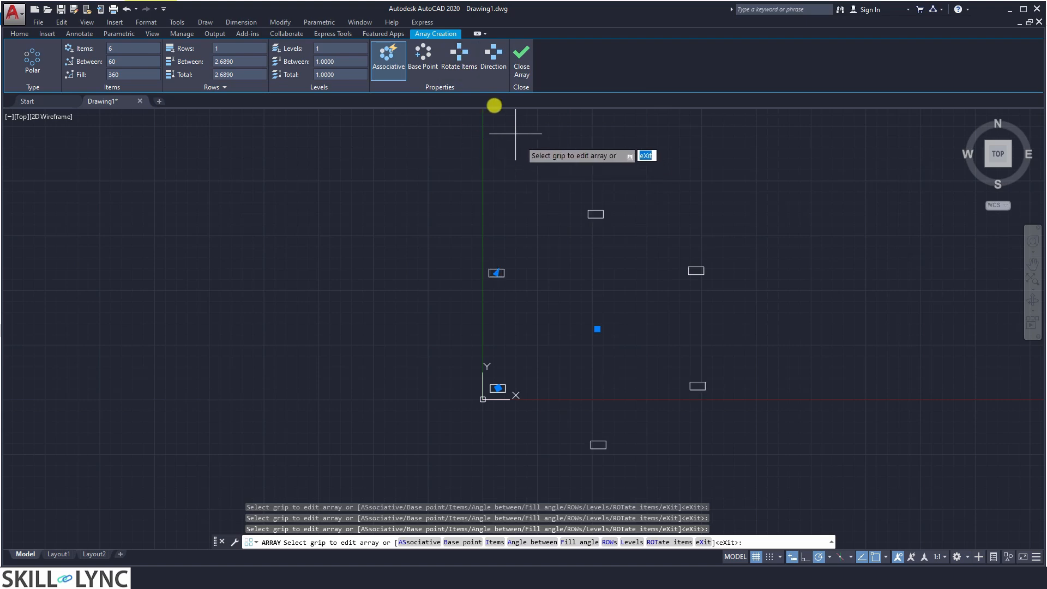
{"action": "left_click", "coordinate": [471, 60]}
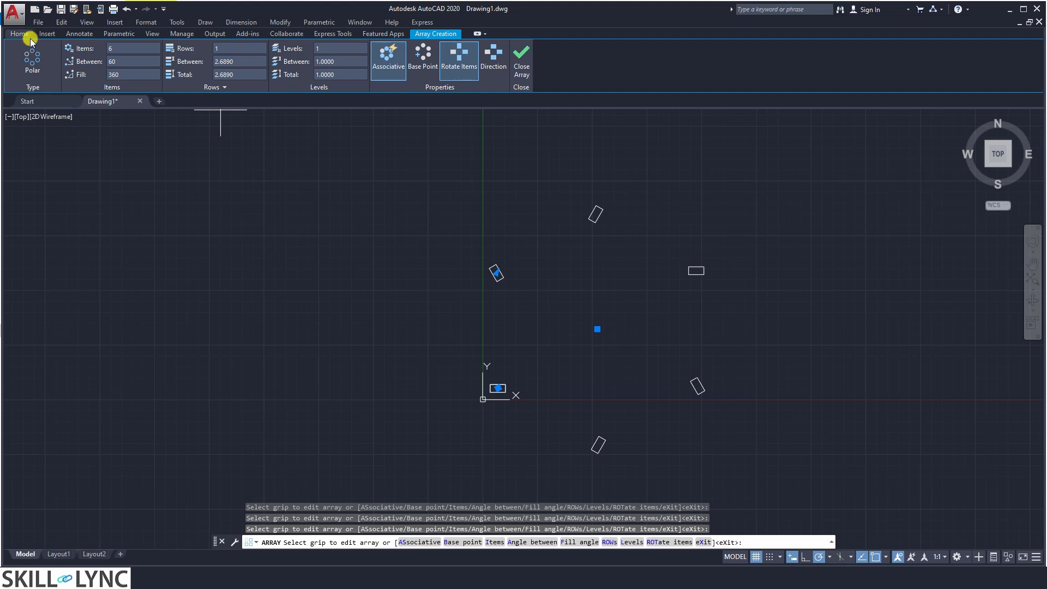
{"action": "left_click", "coordinate": [458, 61]}
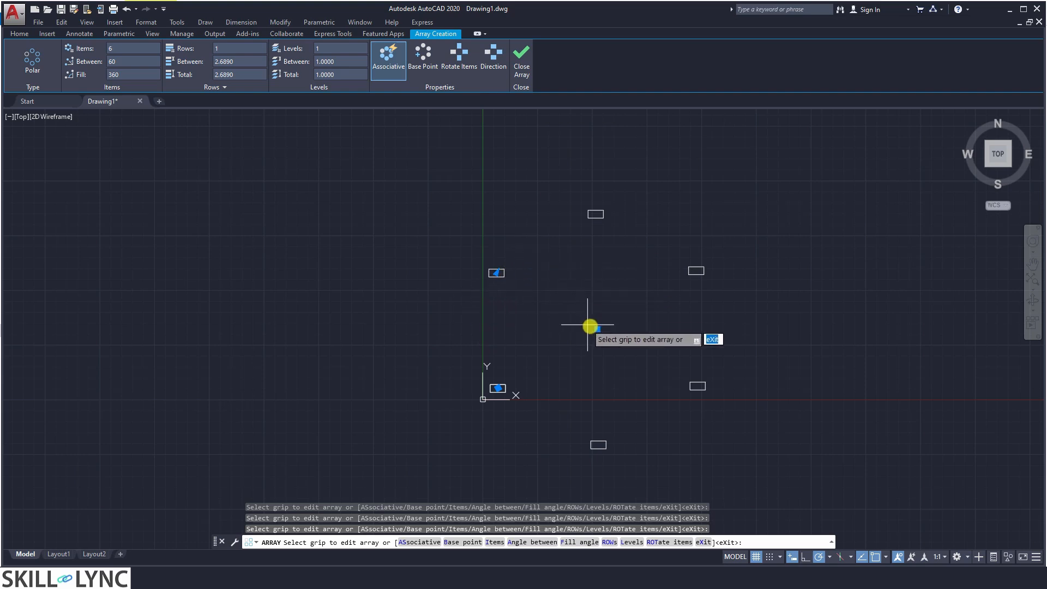
Reduce the angle between items to 47 degrees with its grip and set the polar array's item count to 8
{"action": "left_click", "coordinate": [496, 273]}
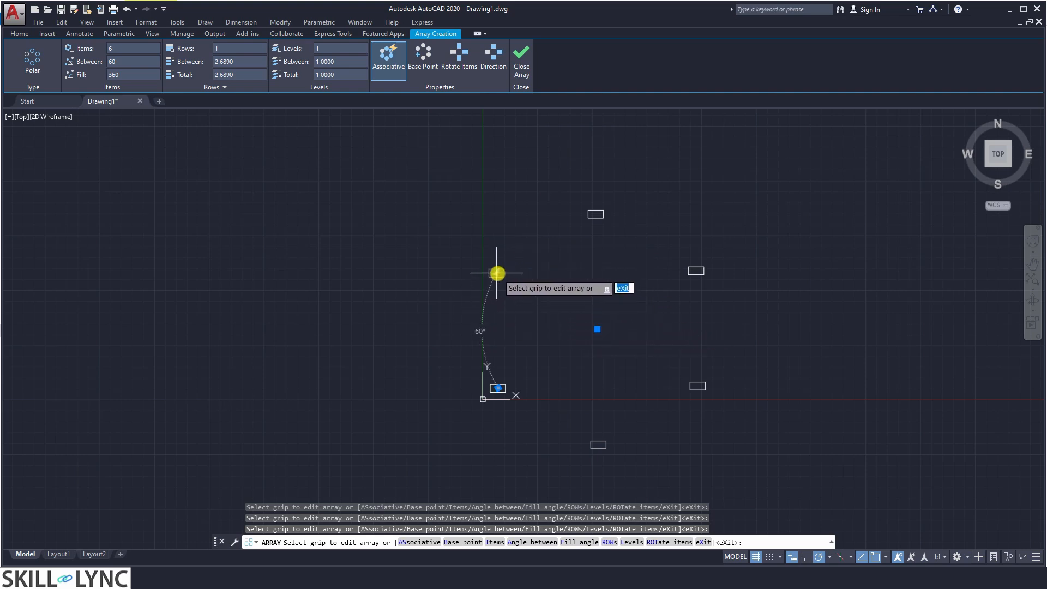
{"action": "left_click", "coordinate": [497, 272]}
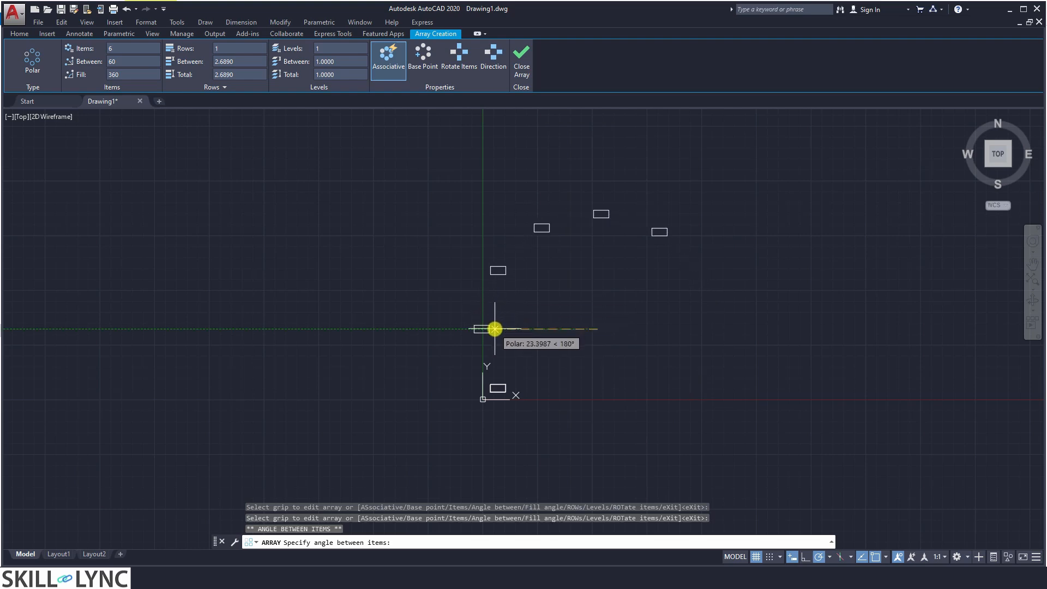
{"action": "left_click", "coordinate": [486, 298]}
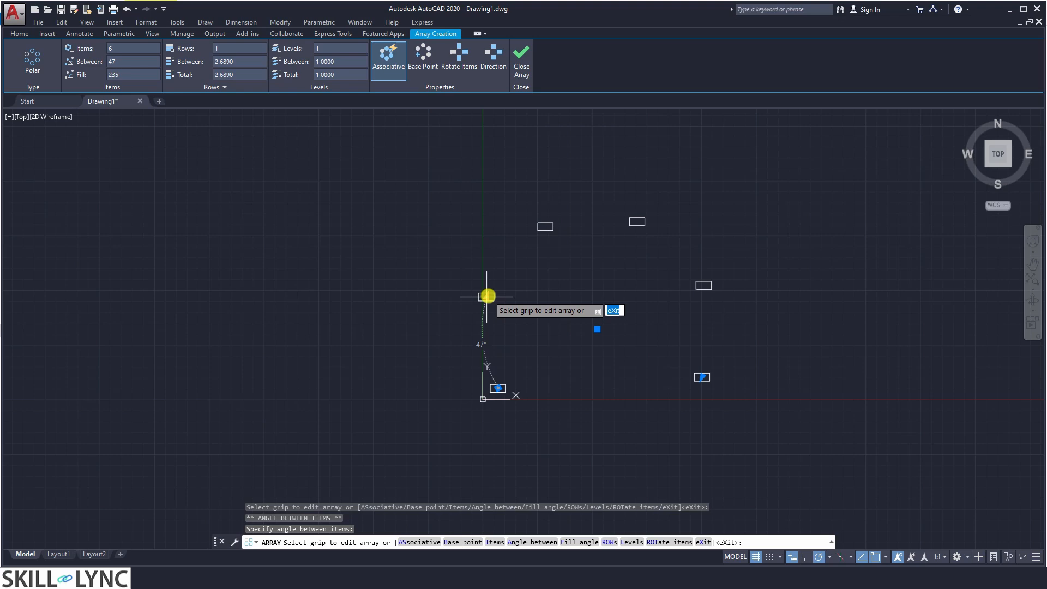
{"action": "left_click", "coordinate": [127, 50]}
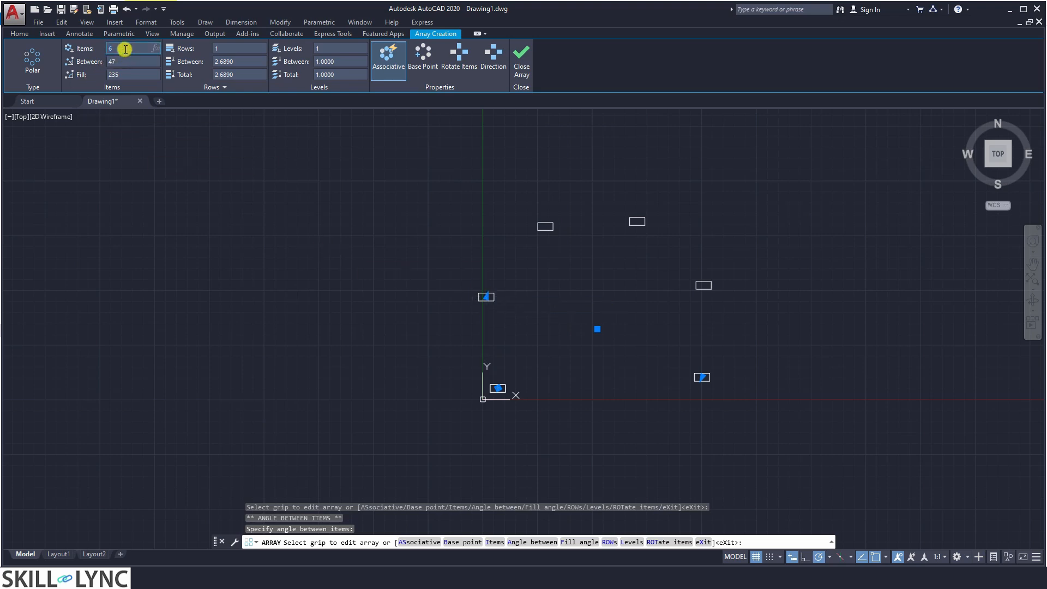
{"action": "type", "text": "8"}
{"action": "key", "text": "Return"}
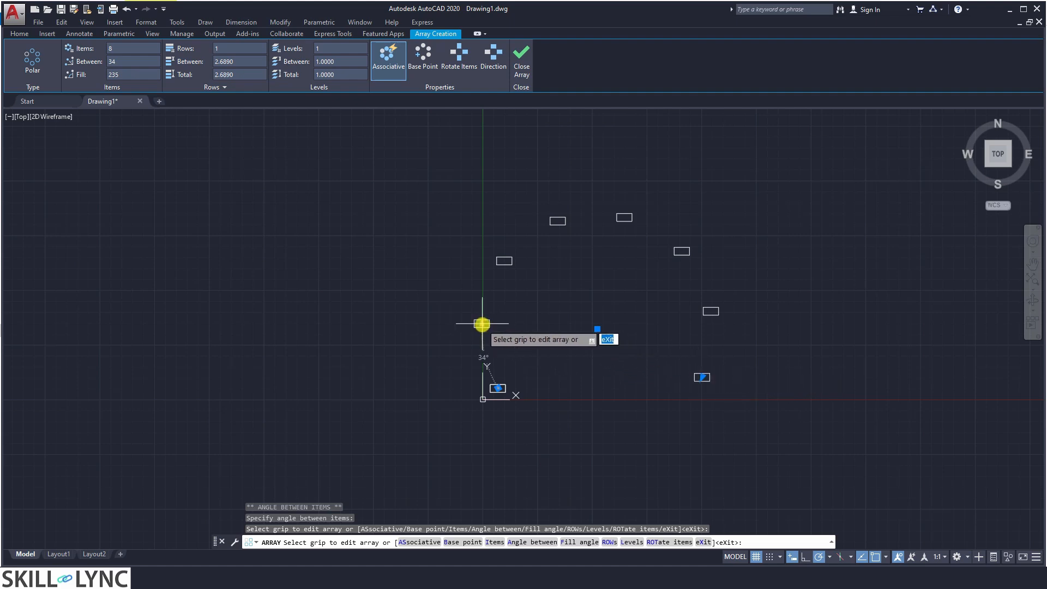
Set the fill angle to 275 degrees, and widen the angle between items to 45 degrees with its grip
{"action": "left_click", "coordinate": [132, 75]}
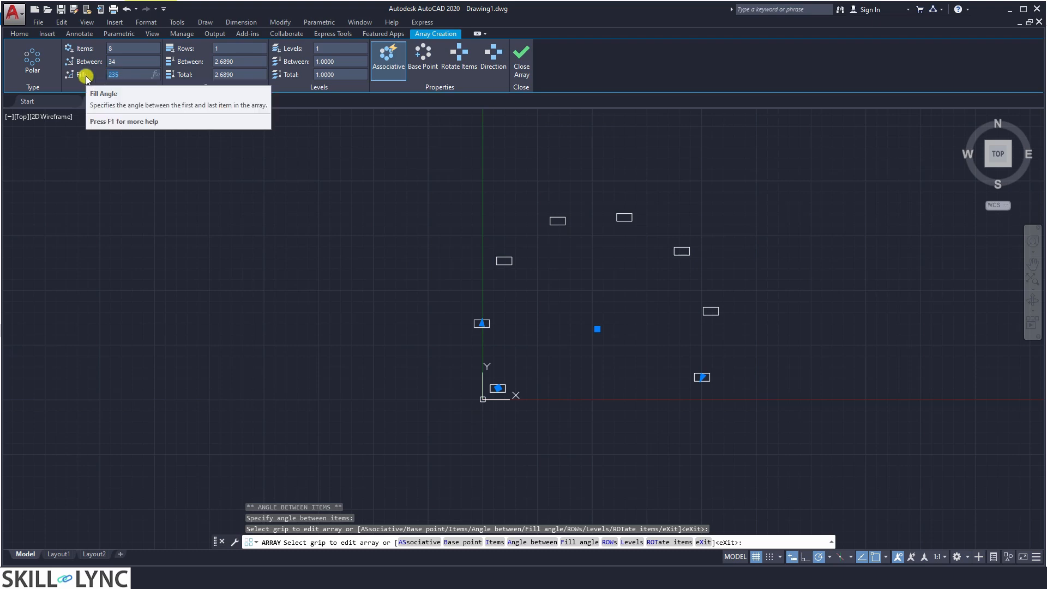
{"action": "left_click", "coordinate": [131, 74]}
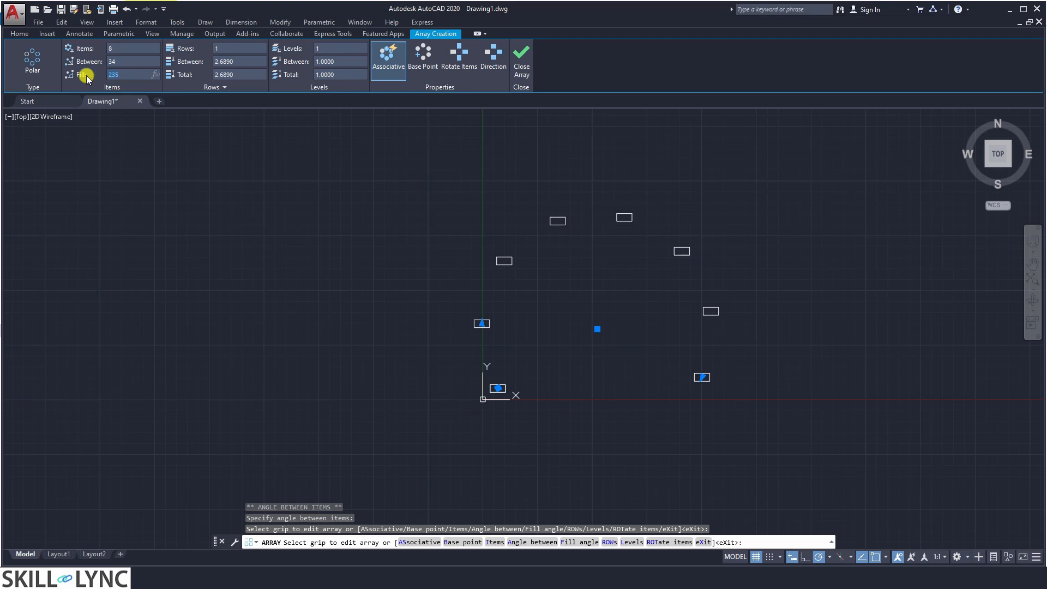
{"action": "type", "text": "75"}
{"action": "key", "text": "Return"}
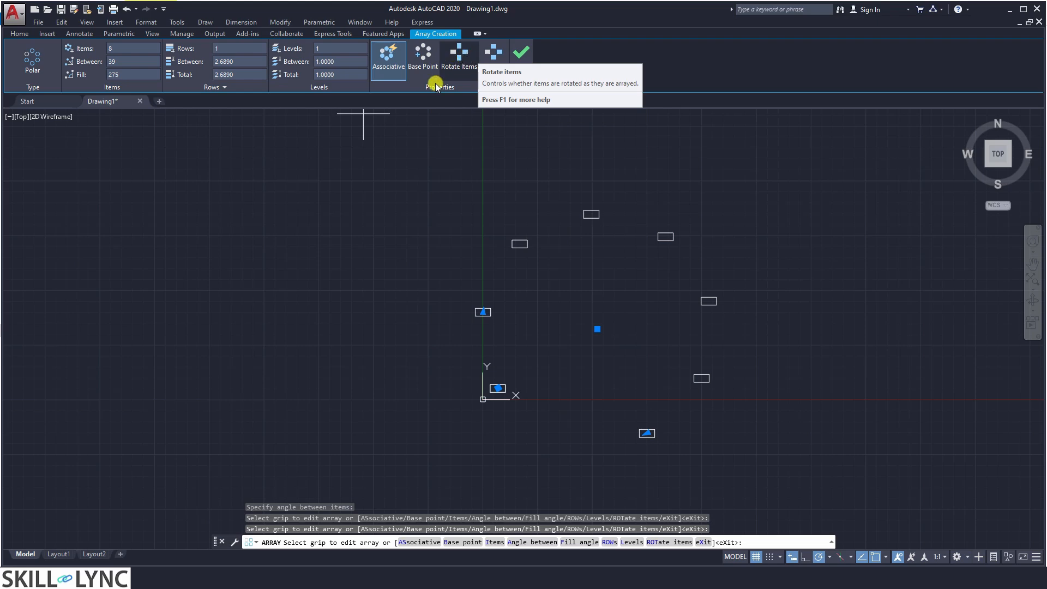
{"action": "left_click", "coordinate": [484, 311]}
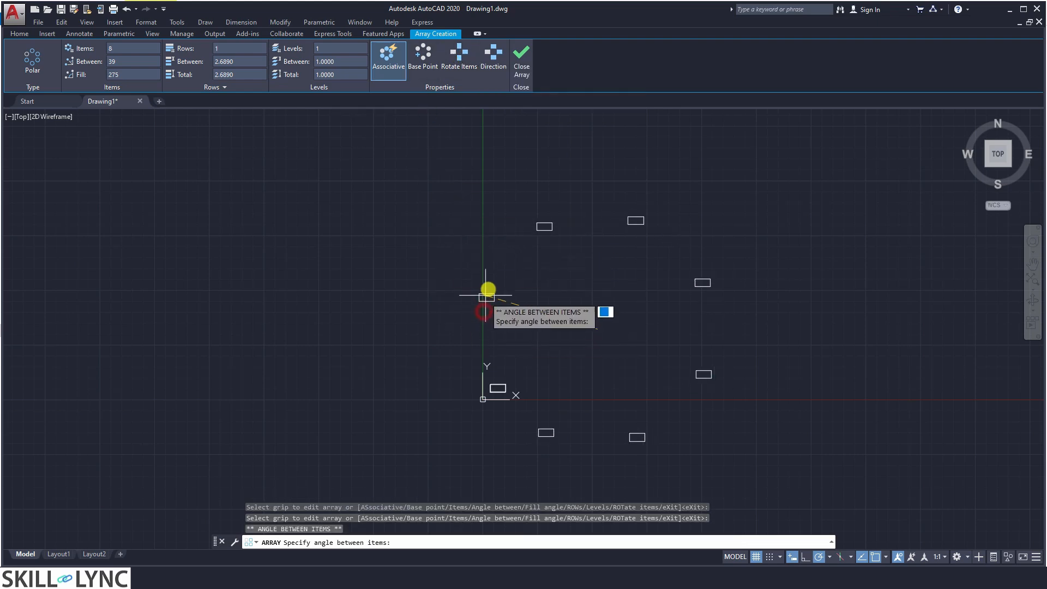
{"action": "left_click", "coordinate": [491, 283]}
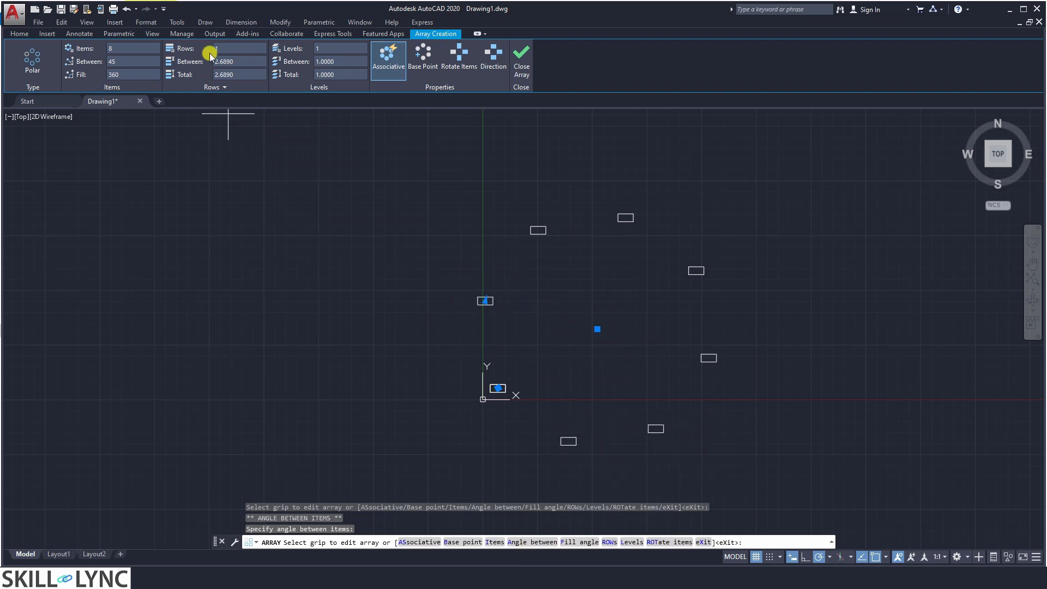
Give the polar array 2 rows and extend it outward to 5 rows with the row count grip
{"action": "left_click", "coordinate": [233, 47]}
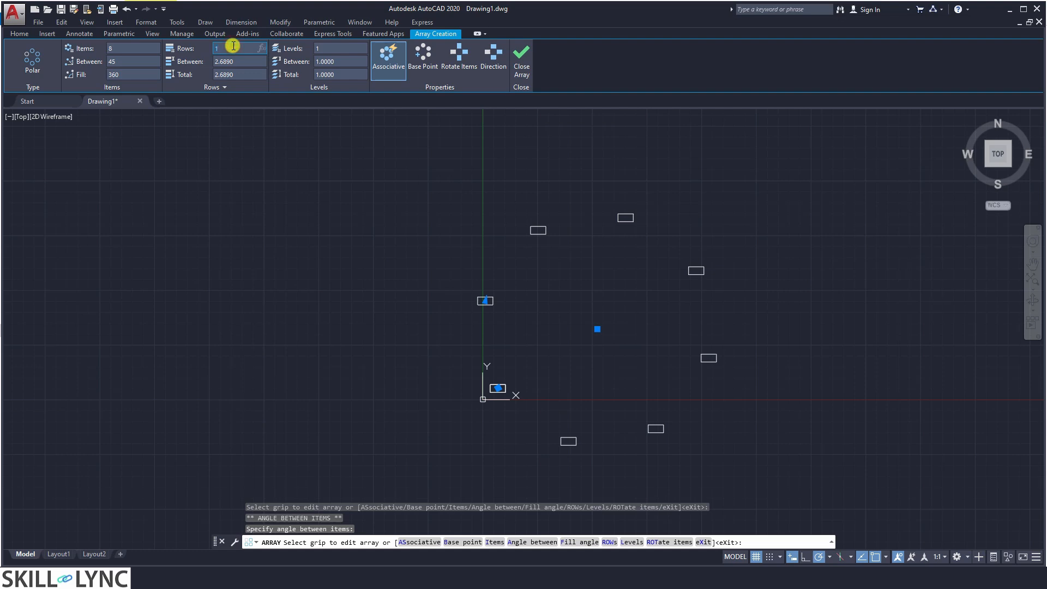
{"action": "key", "text": "Return"}
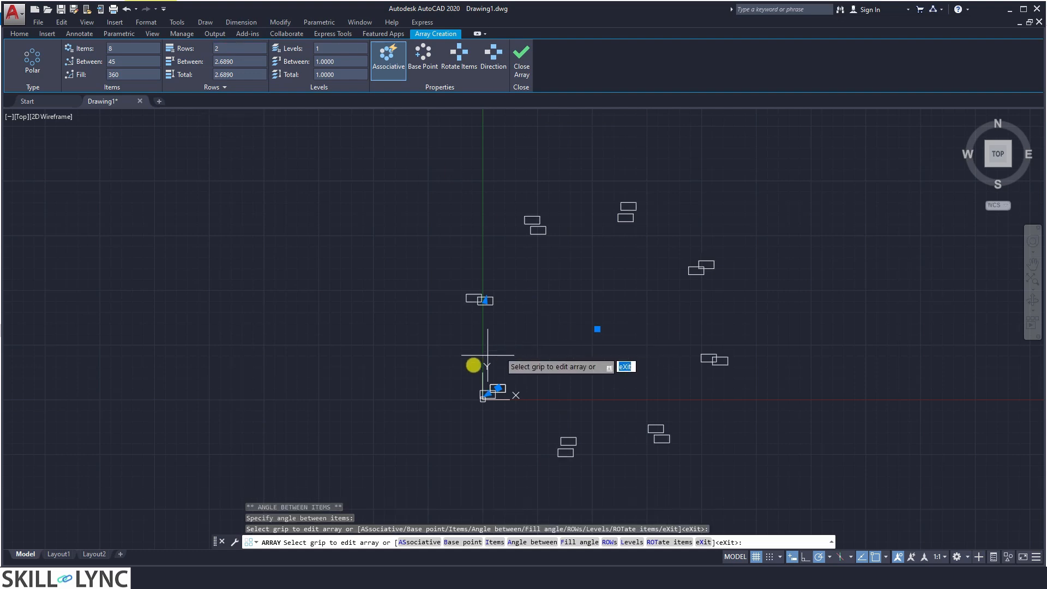
{"action": "left_click", "coordinate": [491, 391]}
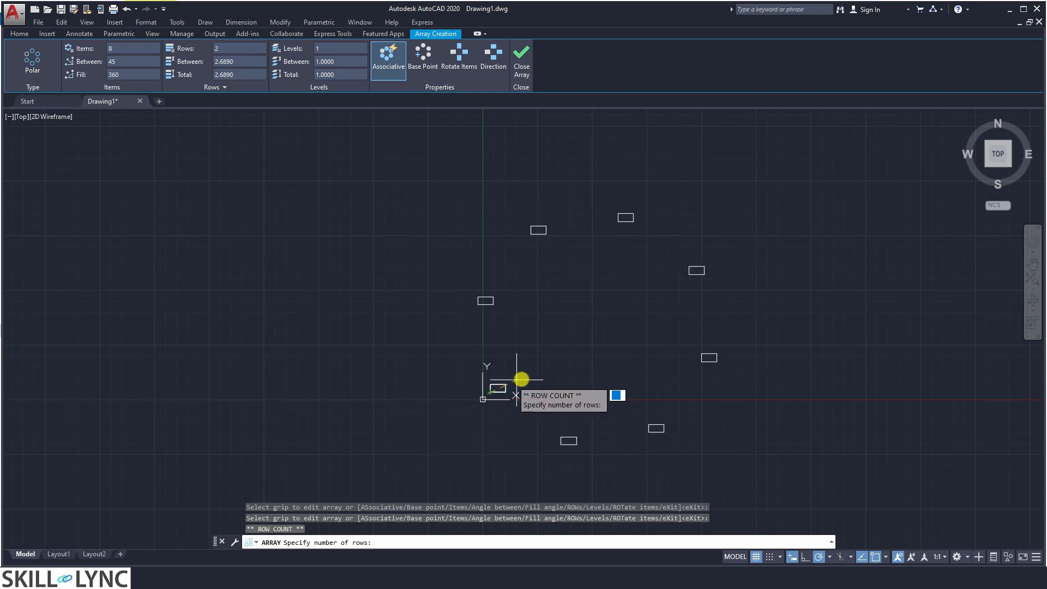
{"action": "left_click", "coordinate": [450, 421]}
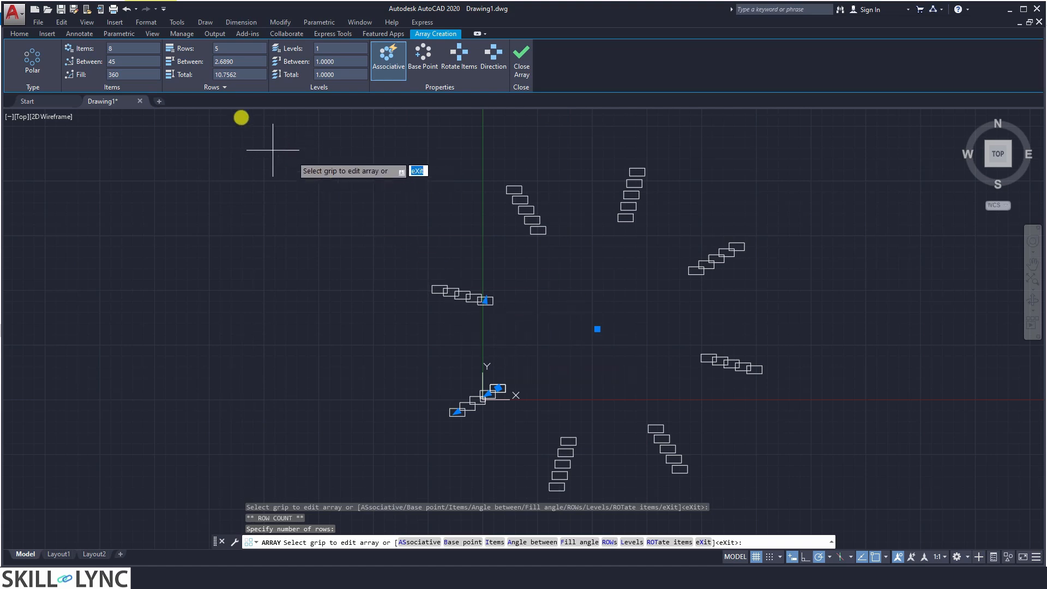
Set the total distance across the polar array's rows to 15
{"action": "left_click", "coordinate": [242, 76]}
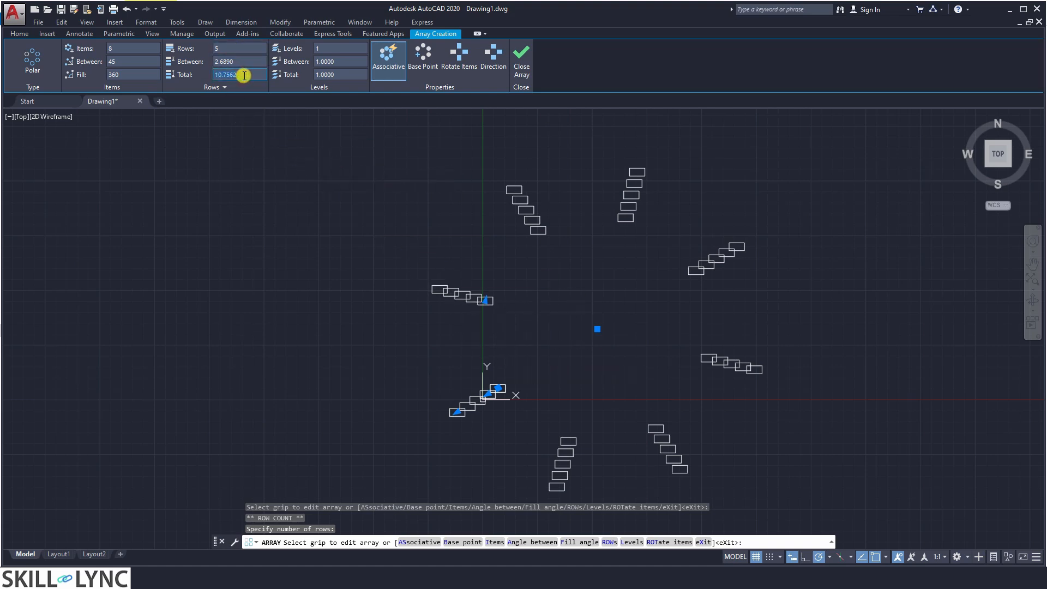
{"action": "type", "text": "15"}
{"action": "key", "text": "Return"}
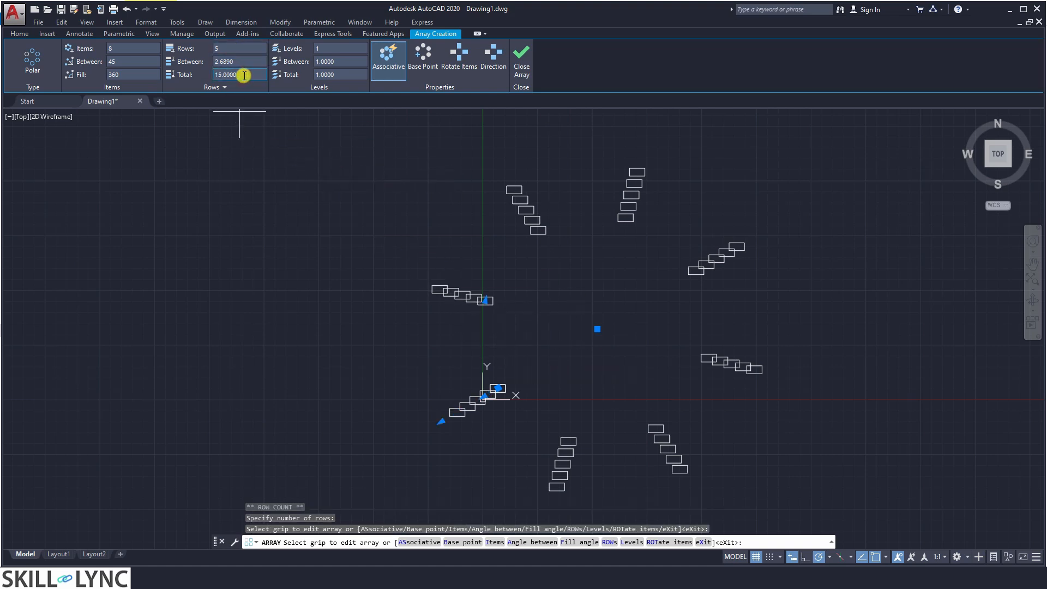